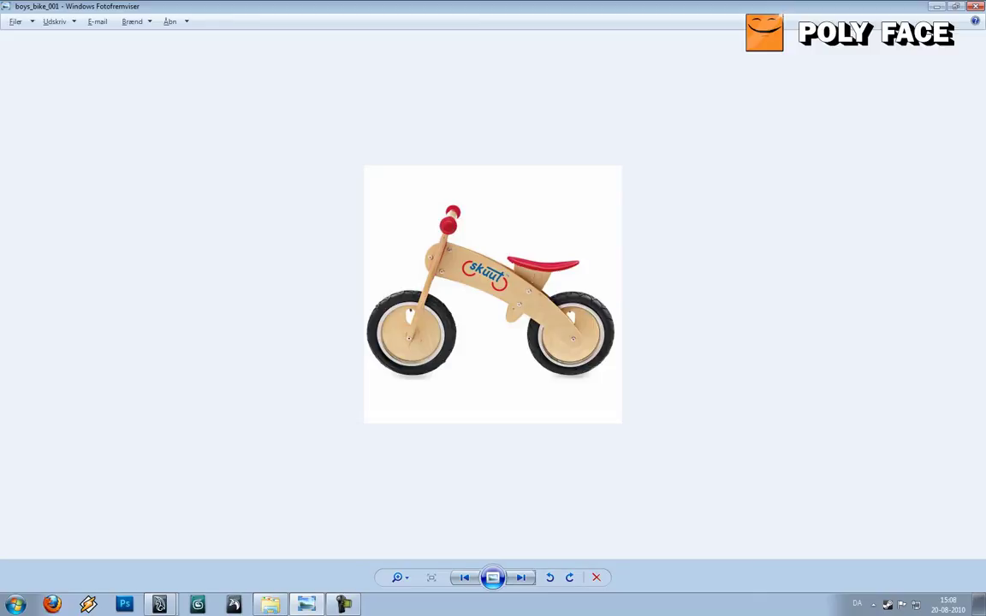
Step: Look through the boys_bike reference photos 001 to 004 and return to the side view of the bike
{"action": "key", "text": "Right"}
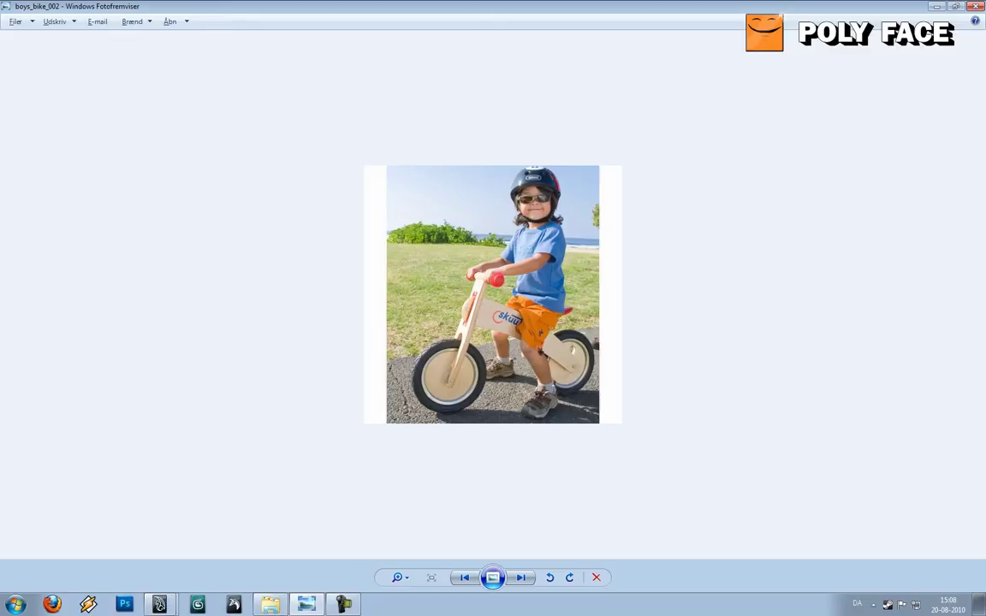
{"action": "key", "text": "Right"}
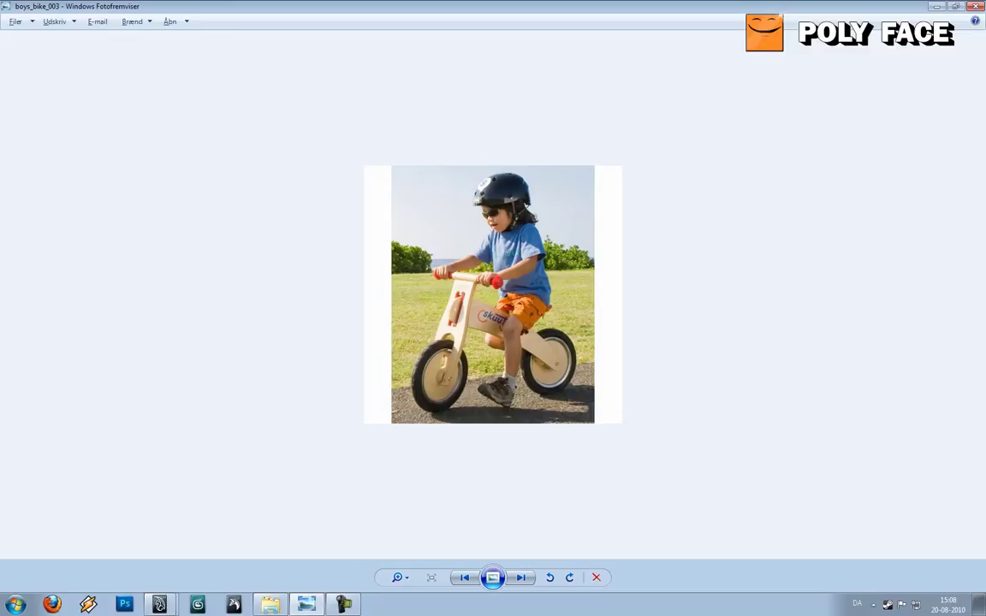
{"action": "key", "text": "Right"}
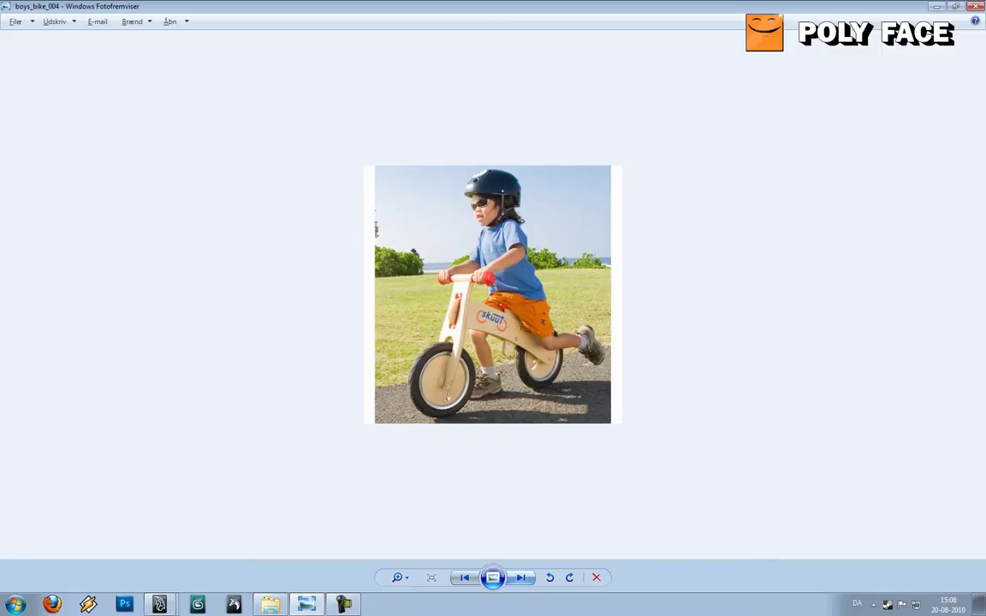
{"action": "key", "text": "Left"}
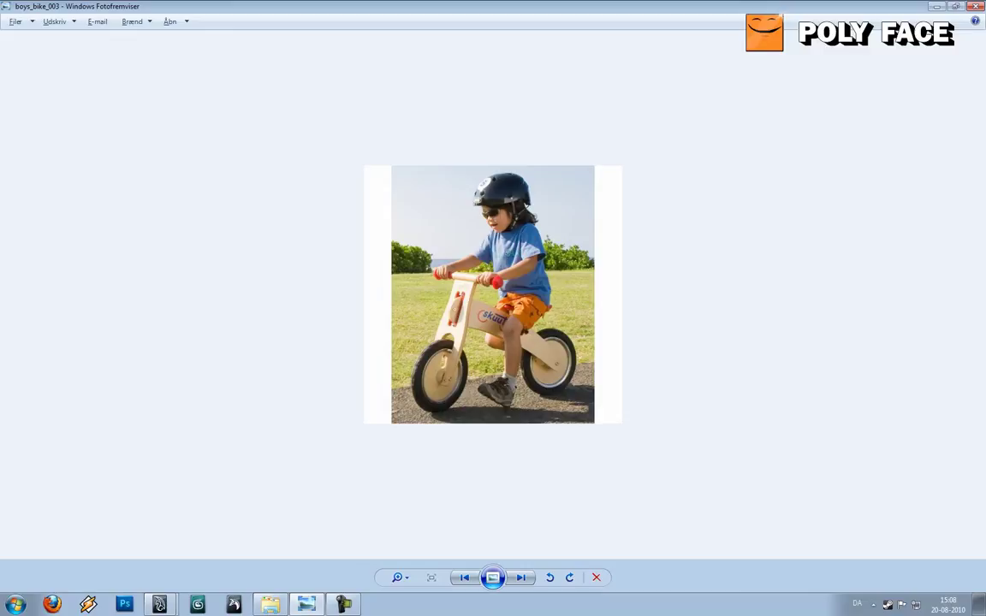
{"action": "key", "text": "Right"}
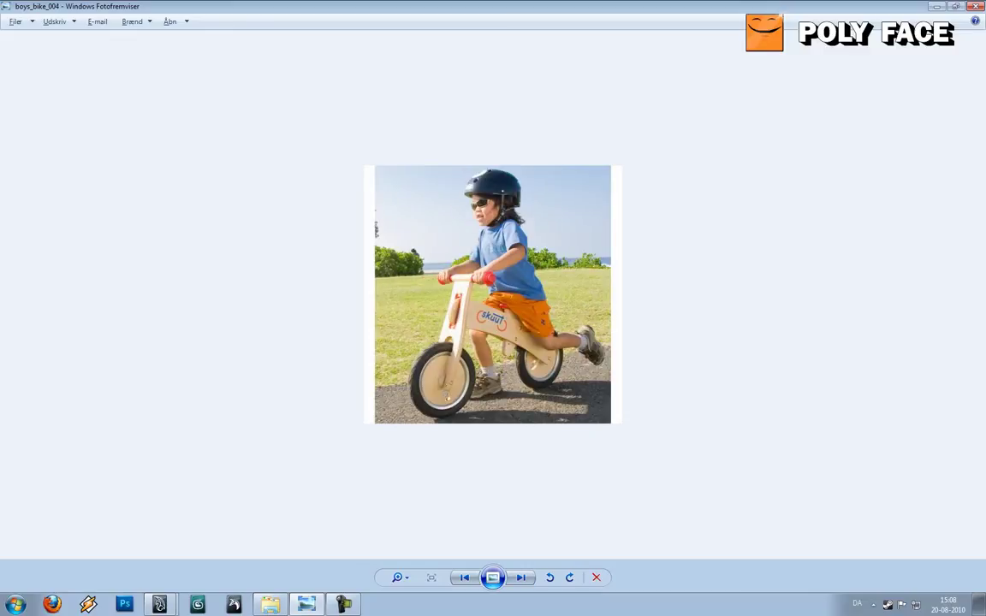
{"action": "key", "text": "Right"}
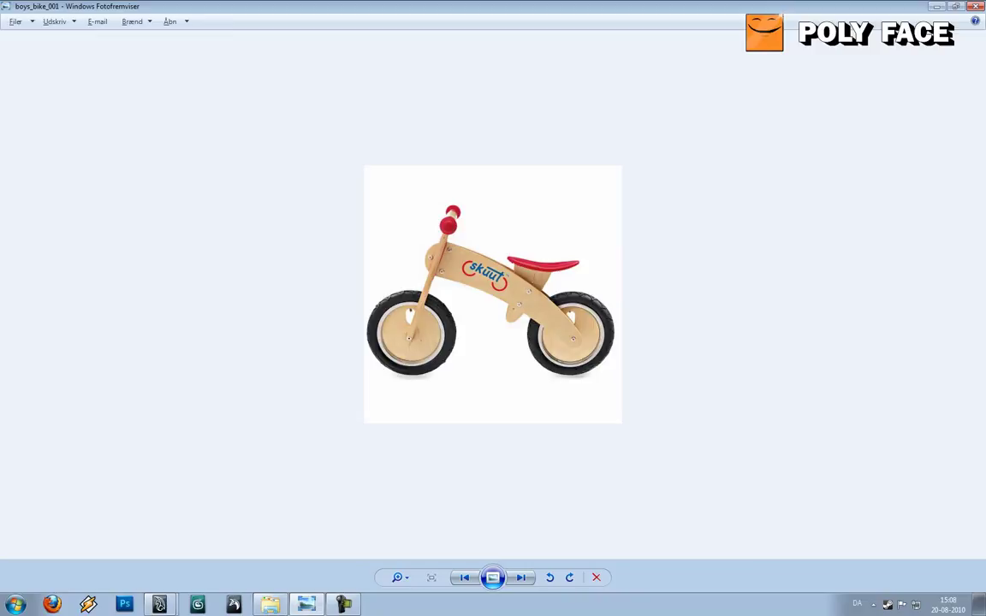
Step: Switch to the untitled scene in Autodesk Maya and set the layout to Persp/Outliner
{"action": "left_click", "coordinate": [161, 604]}
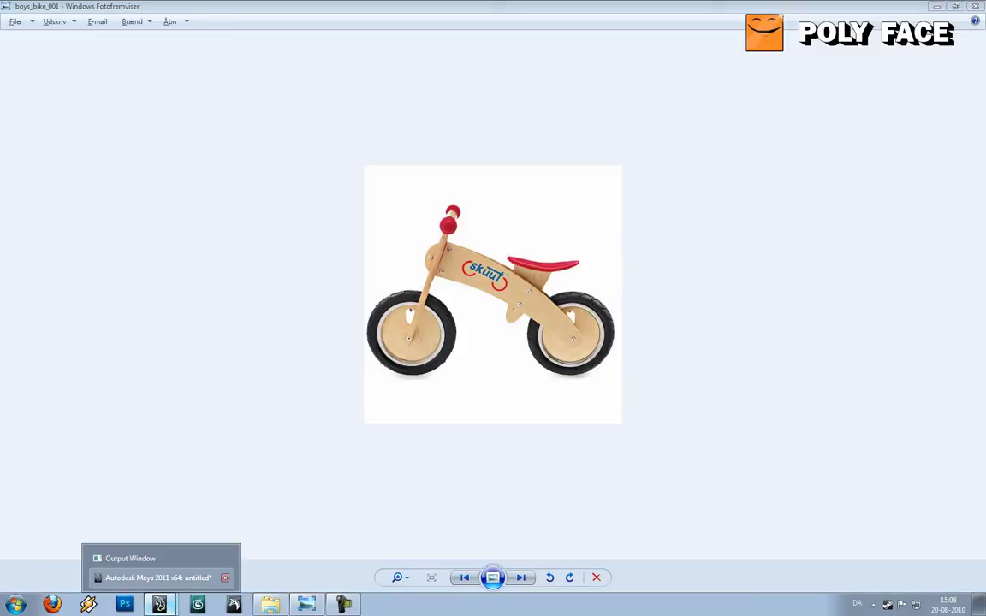
{"action": "left_click", "coordinate": [161, 578]}
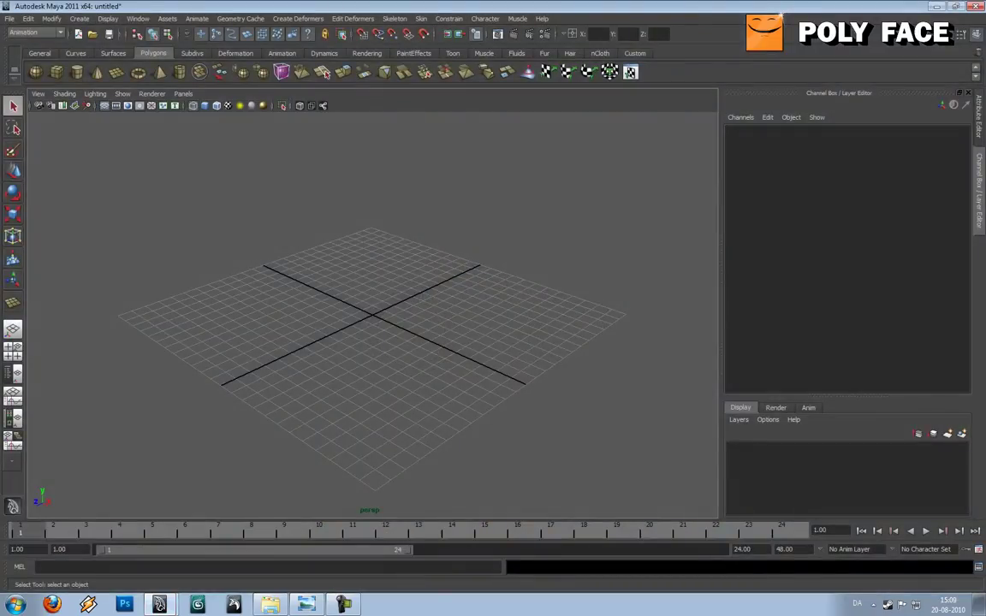
{"action": "mouse_move", "coordinate": [368, 326]}
{"action": "left_mouse_down", "text": "alt"}
{"action": "mouse_move", "coordinate": [402, 317]}
{"action": "mouse_move", "coordinate": [359, 330]}
{"action": "mouse_move", "coordinate": [398, 318]}
{"action": "mouse_move", "coordinate": [377, 327]}
{"action": "left_mouse_up", "text": "alt"}
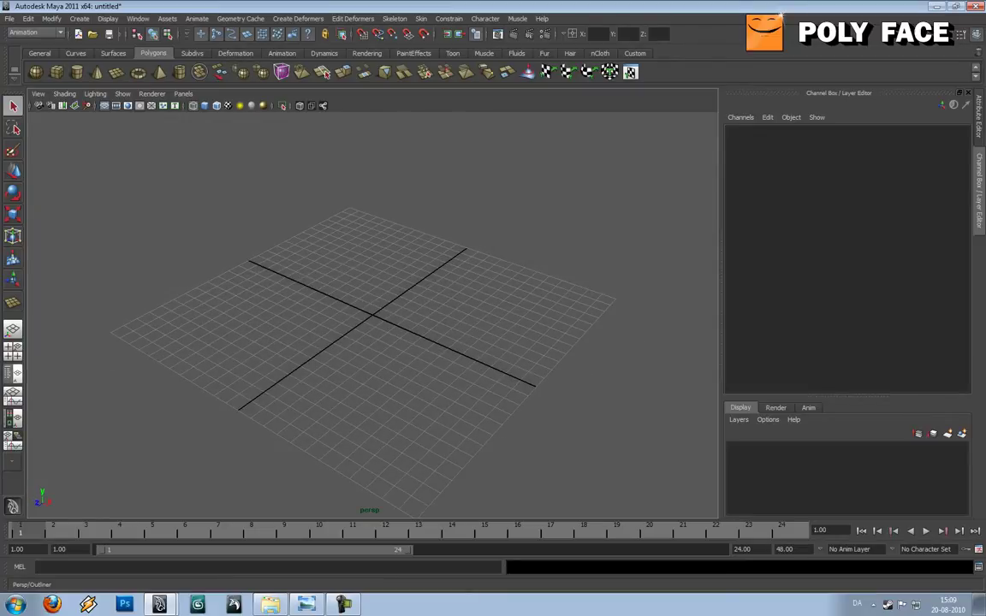
{"action": "left_click", "coordinate": [13, 373]}
Step: Duplicate the side camera
{"action": "left_click", "coordinate": [78, 144]}
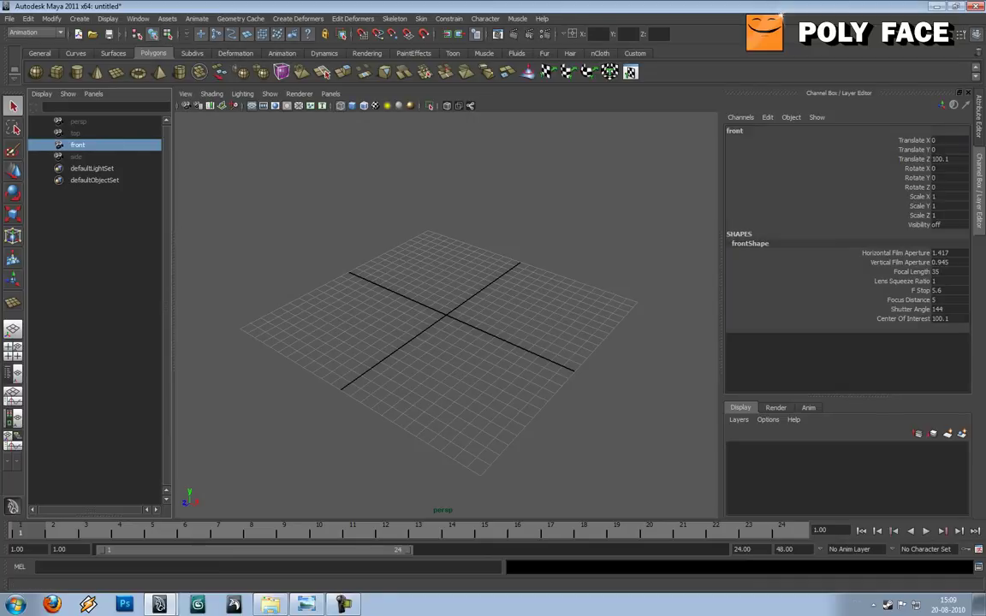
{"action": "left_click", "coordinate": [76, 156]}
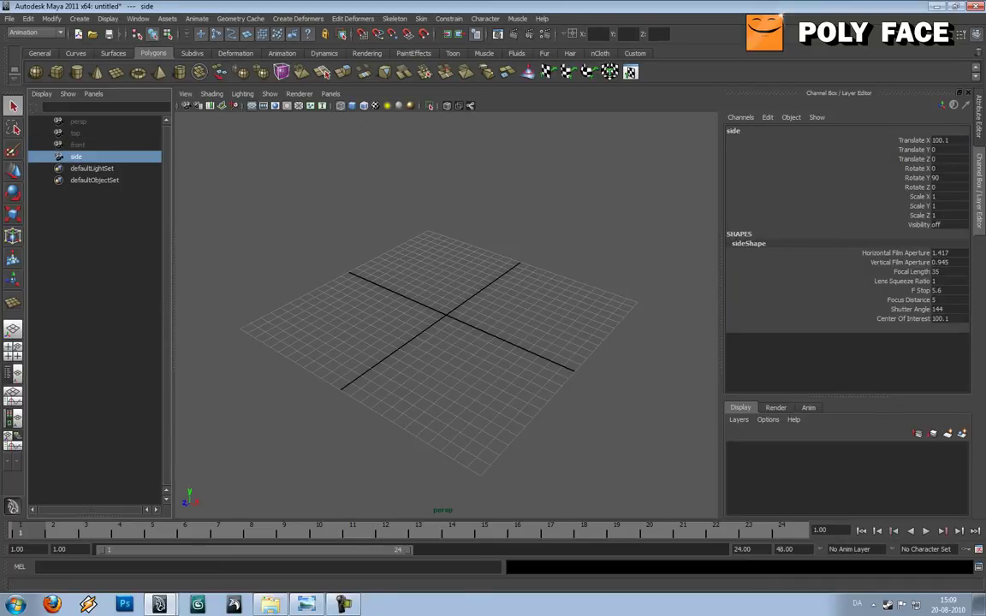
{"action": "right_click", "coordinate": [95, 158]}
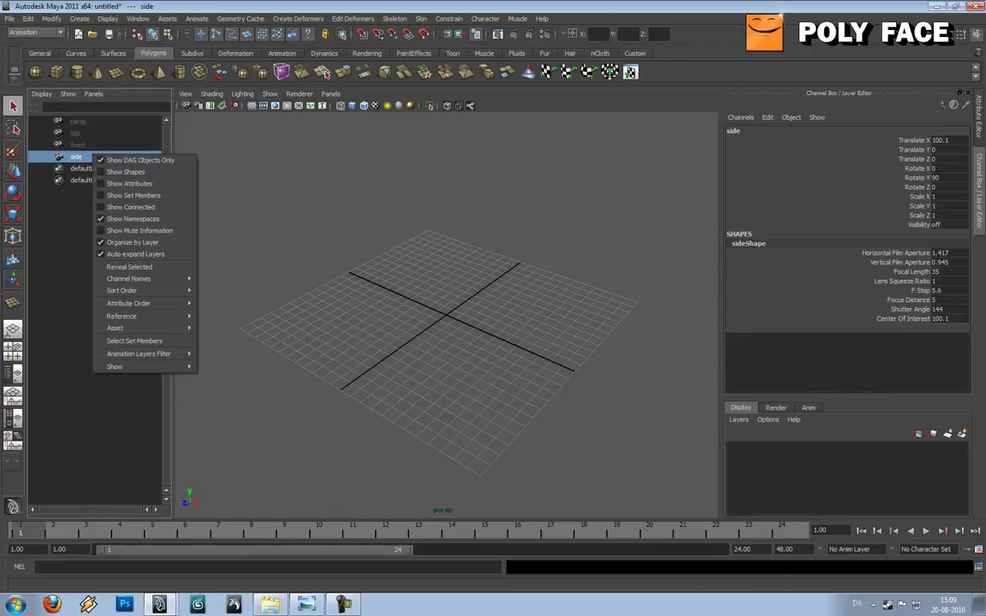
{"action": "key", "text": "Escape"}
{"action": "key", "text": "ctrl+d"}
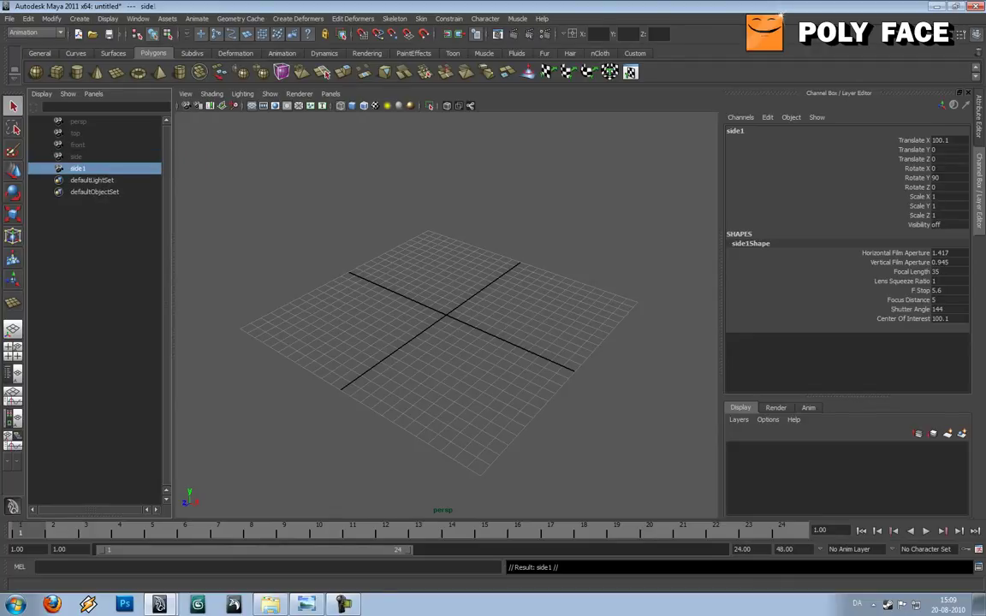
Step: Rename the duplicated side camera to cam_side_ref
{"action": "double_click", "coordinate": [79, 169]}
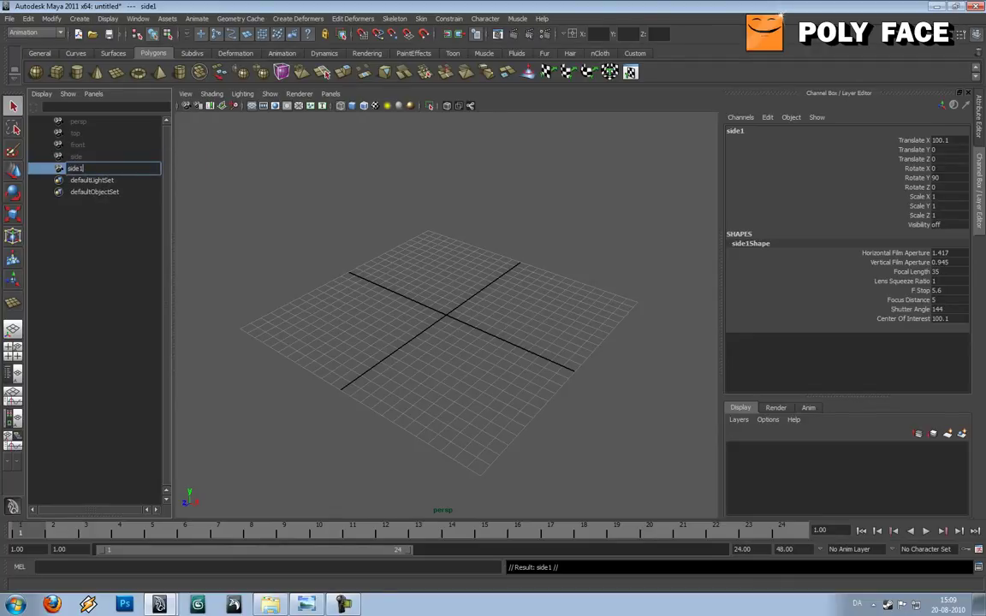
{"action": "key", "text": "BackSpace"}
{"action": "key", "text": "BackSpace"}
{"action": "key", "text": "BackSpace"}
{"action": "key", "text": "BackSpace"}
{"action": "key", "text": "BackSpace"}
{"action": "type", "text": "cam_sode"}
{"action": "key", "text": "BackSpace"}
{"action": "key", "text": "BackSpace"}
{"action": "key", "text": "BackSpace"}
{"action": "type", "text": "ide_ref"}
{"action": "key", "text": "Return"}
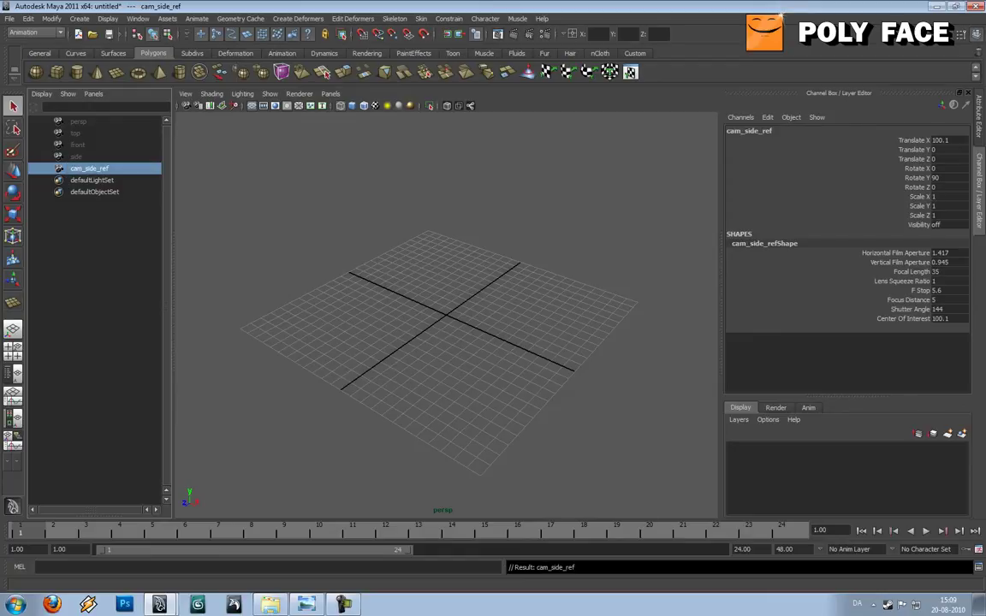
Step: Show the attributes of the cam_side_ref camera in the Attribute Editor
{"action": "left_click_drag", "start_coordinate": [446, 317], "coordinate": [406, 304], "text": "alt"}
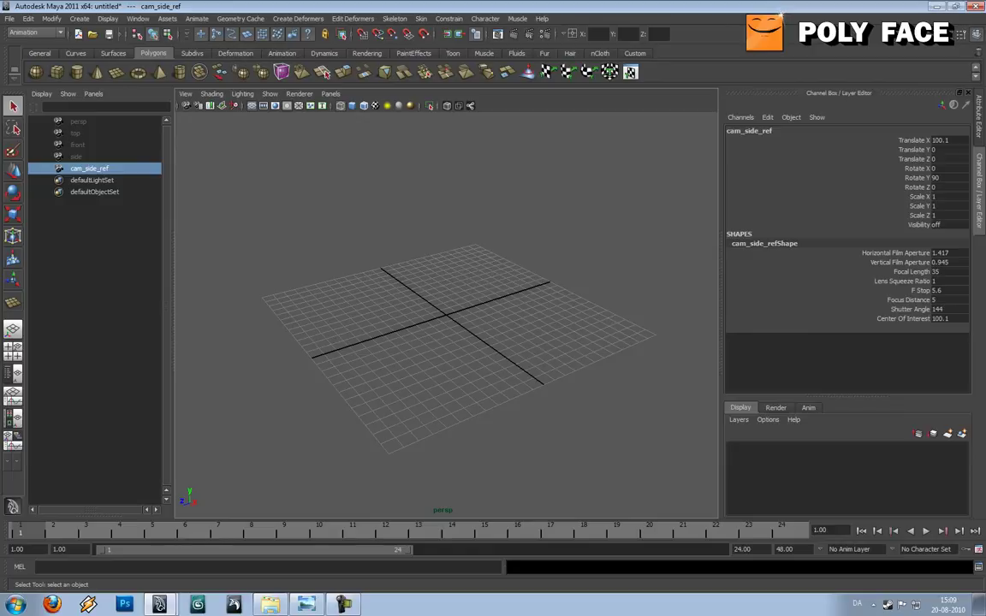
{"action": "left_click", "coordinate": [961, 34]}
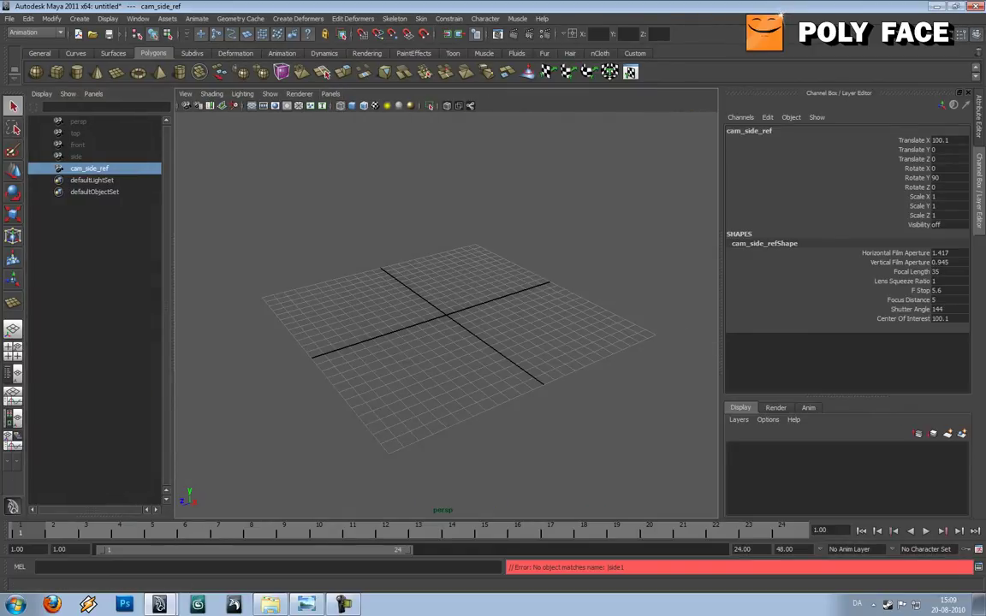
{"action": "key", "text": "ctrl+a"}
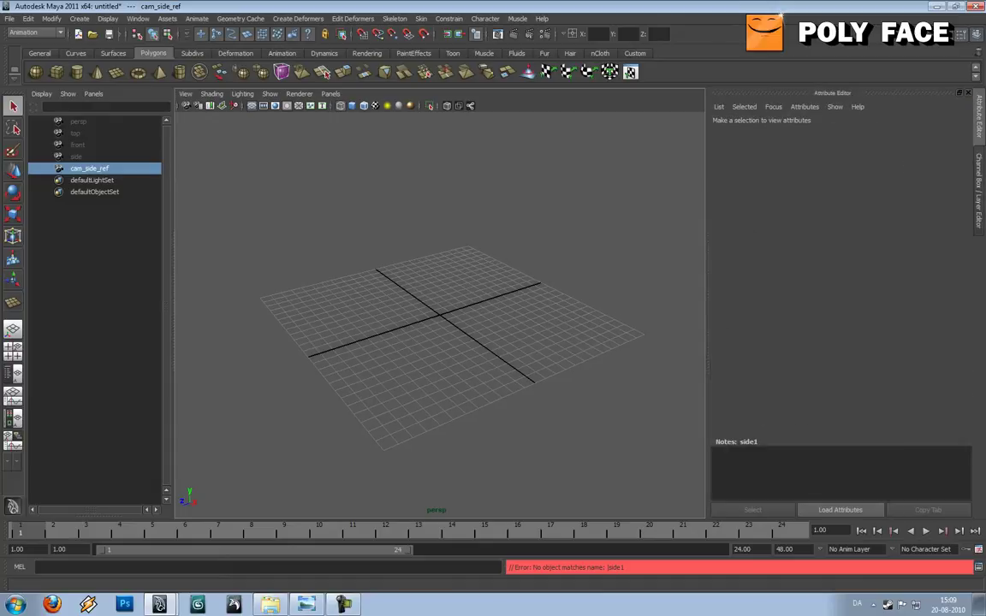
{"action": "right_click", "coordinate": [73, 169]}
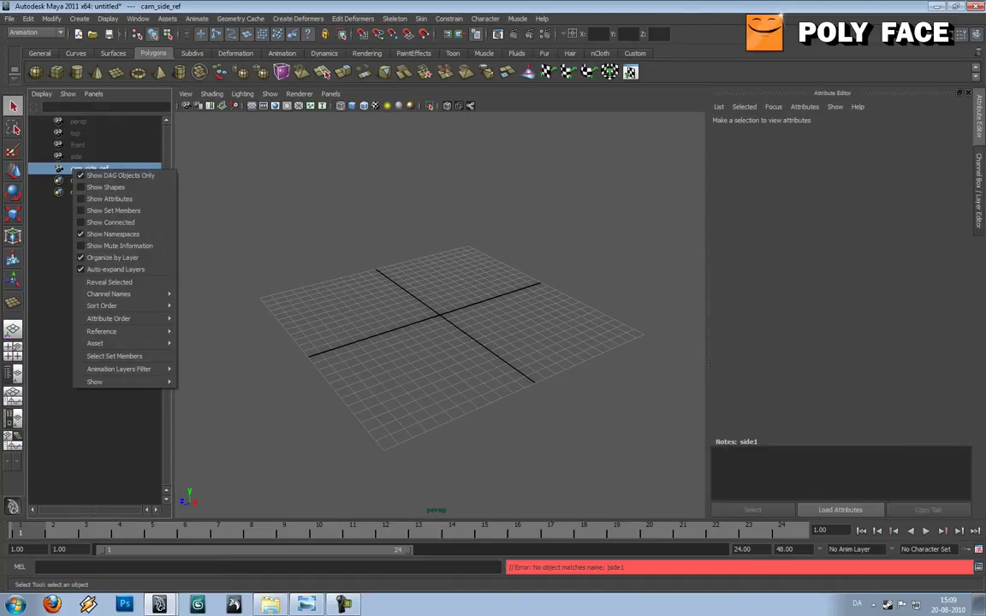
{"action": "left_click", "coordinate": [74, 168]}
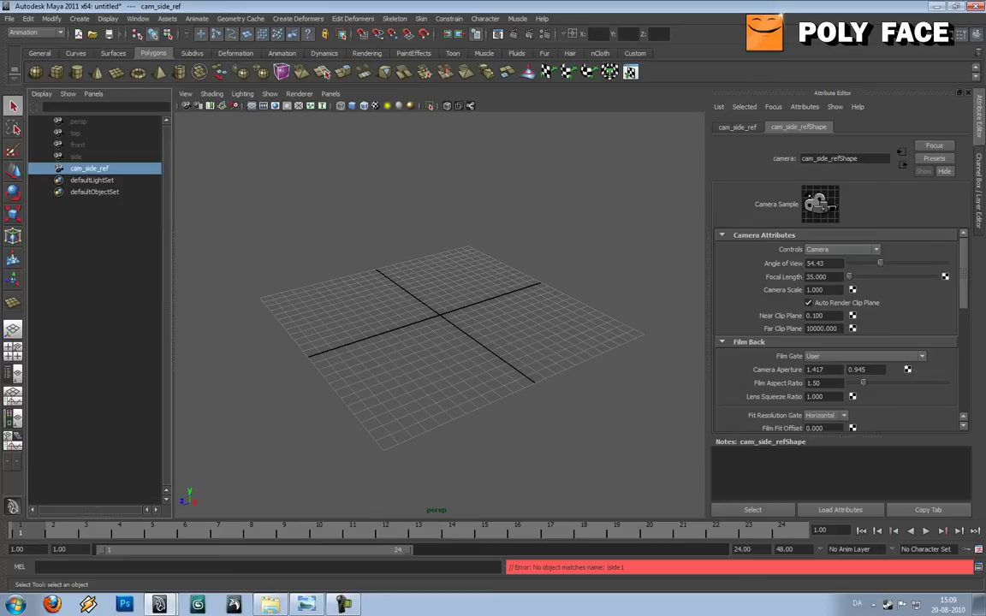
Step: Create an image plane for cam_side_ref from its Environment attributes
{"action": "scroll", "coordinate": [839, 330], "scroll_direction": "down", "scroll_amount": 10}
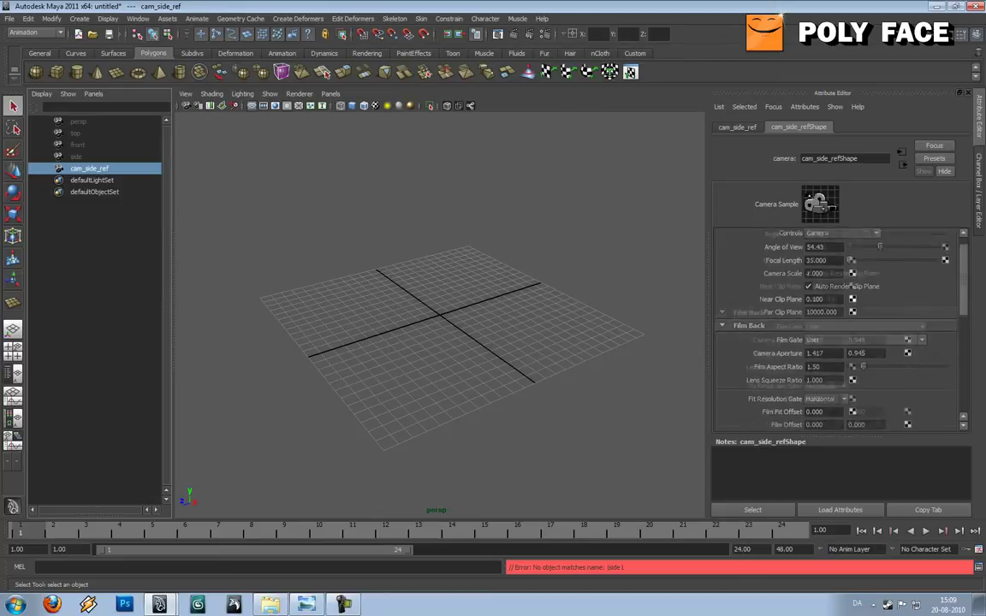
{"action": "scroll", "coordinate": [839, 329], "scroll_direction": "down", "scroll_amount": 2}
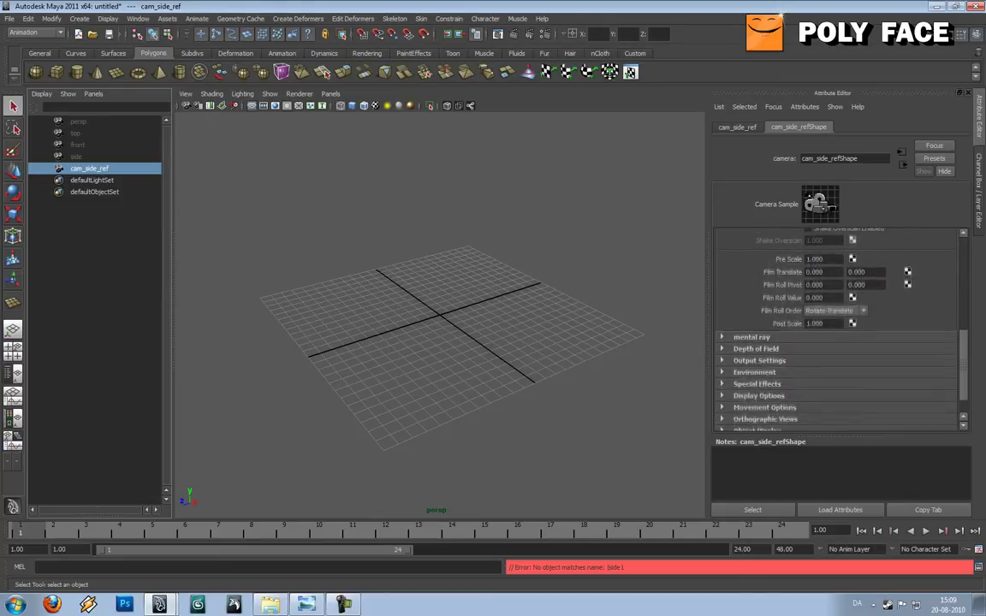
{"action": "left_click", "coordinate": [755, 361]}
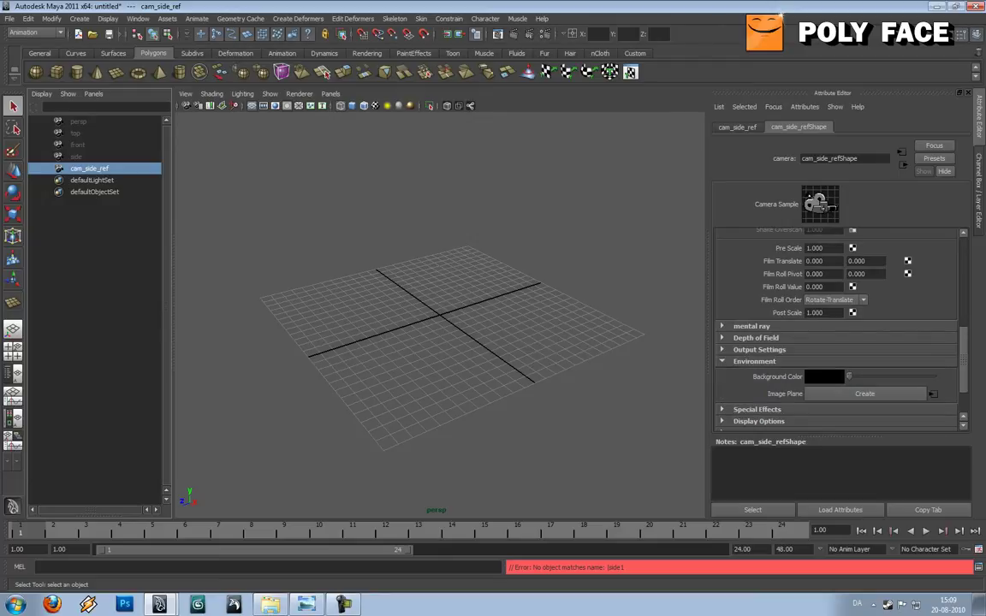
{"action": "left_click", "coordinate": [865, 393]}
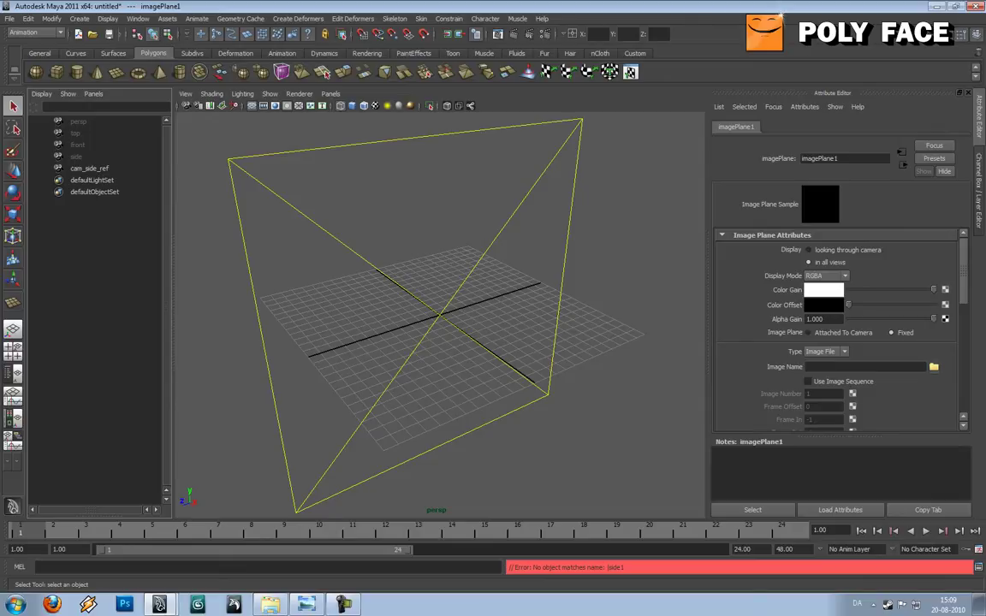
Step: Load boys_bike_001.jpg from the video_tutorials ref folder in Documents as the image plane's picture
{"action": "left_click", "coordinate": [933, 367]}
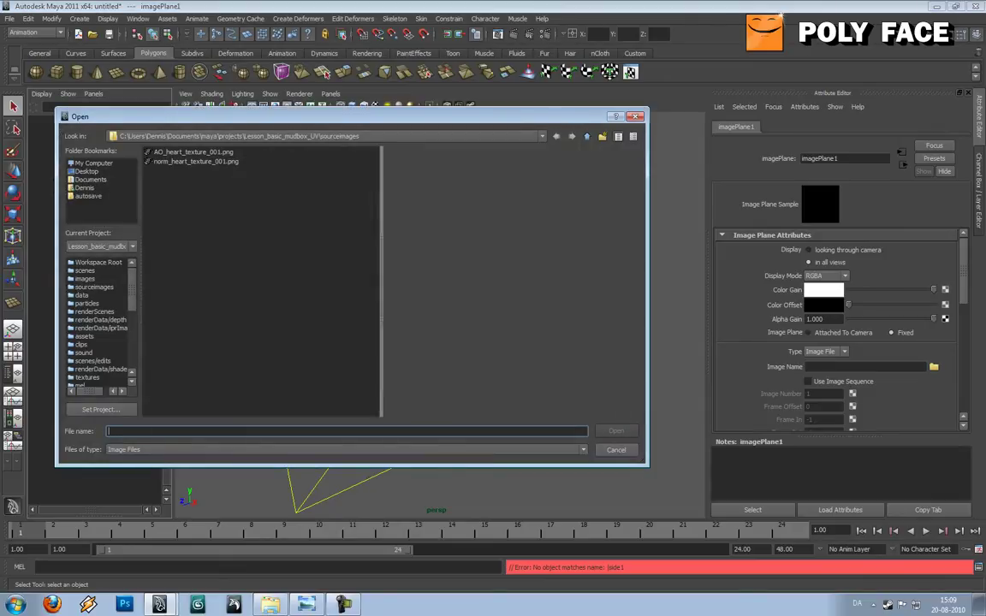
{"action": "left_click", "coordinate": [90, 179]}
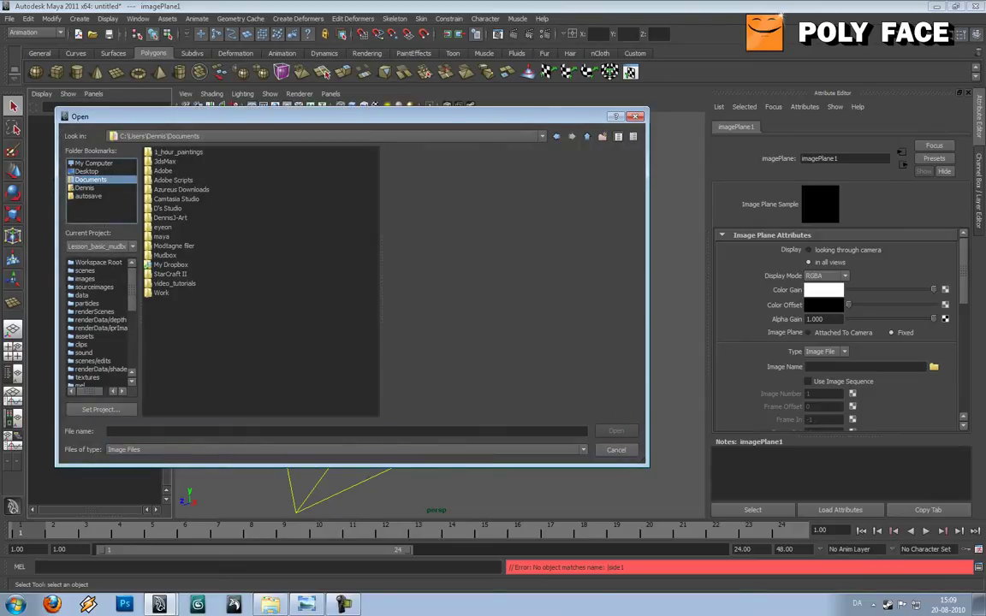
{"action": "double_click", "coordinate": [175, 283]}
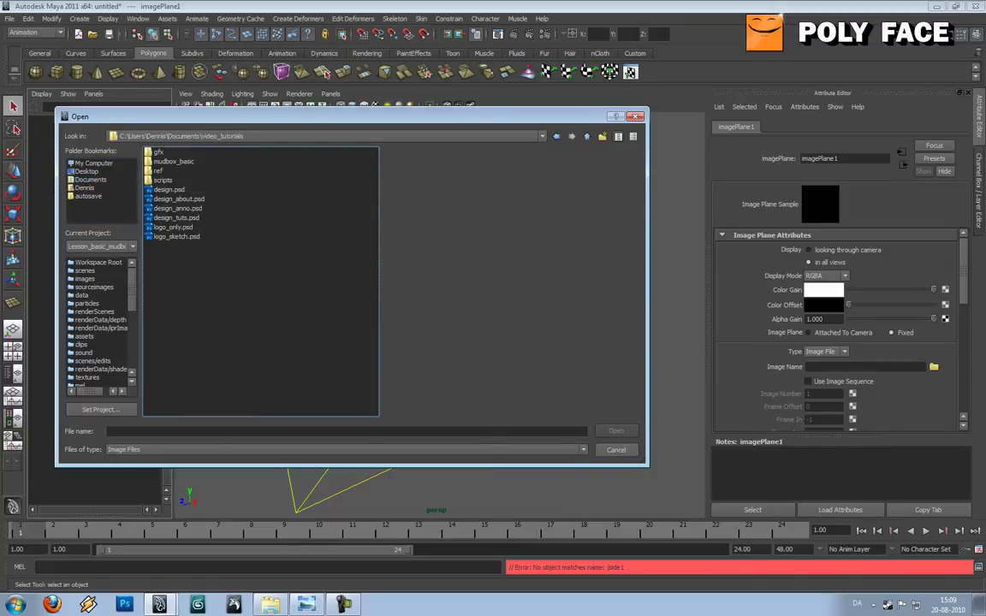
{"action": "double_click", "coordinate": [157, 171]}
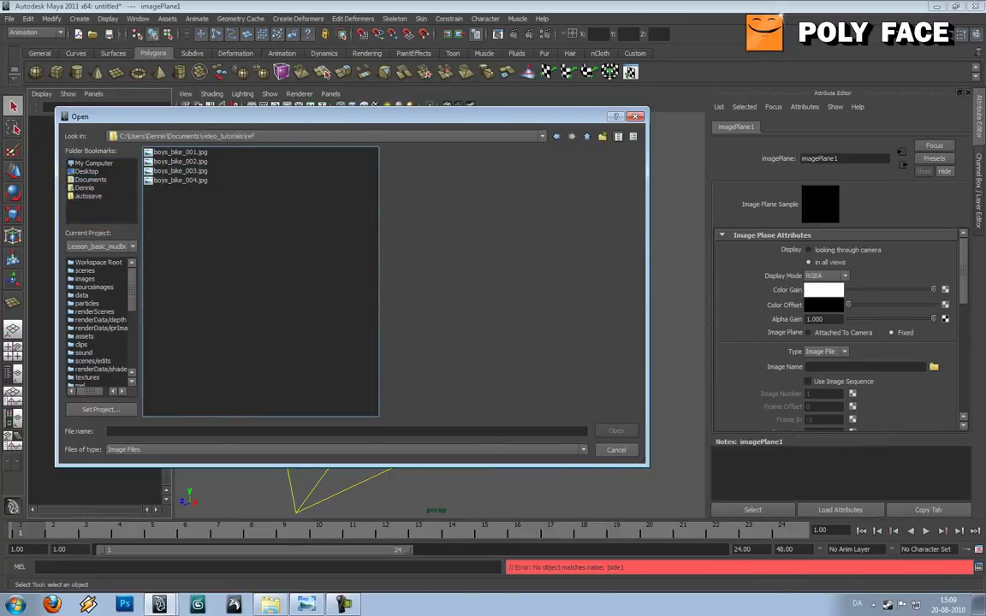
{"action": "double_click", "coordinate": [180, 152]}
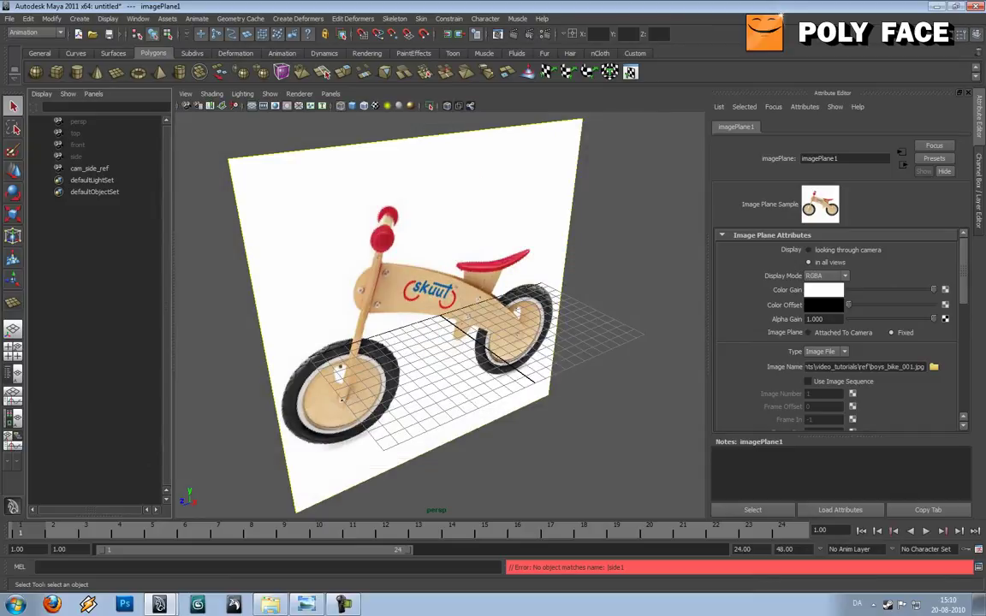
Step: Inspect the bike image plane from both sides, compare it with the original photo and review its placement attributes
{"action": "left_click_drag", "start_coordinate": [480, 325], "coordinate": [398, 281], "text": "alt"}
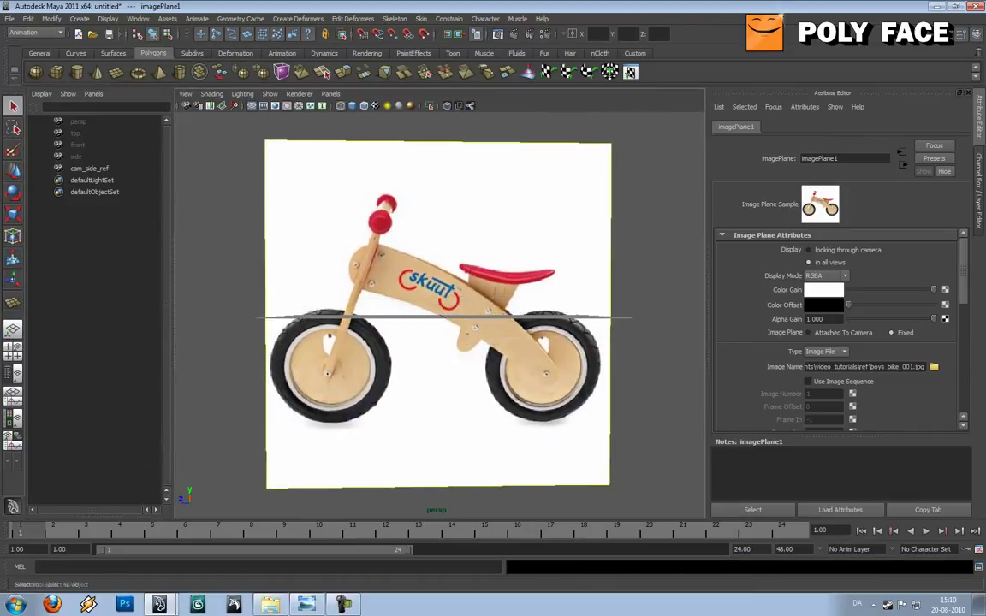
{"action": "right_click_drag", "start_coordinate": [397, 281], "coordinate": [368, 282], "text": "alt"}
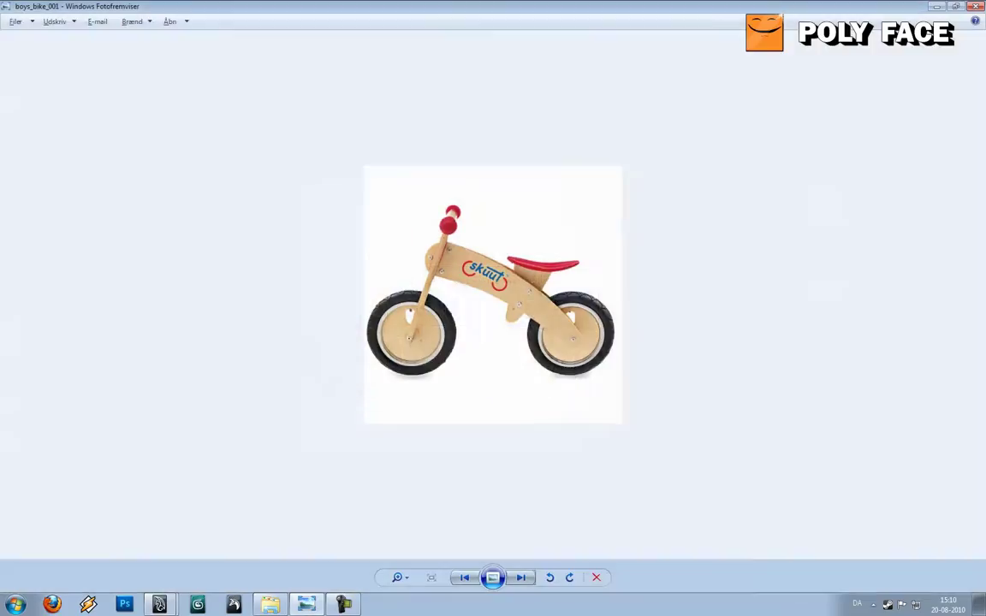
{"action": "key", "text": "alt+Tab"}
{"action": "key", "text": "alt+Tab"}
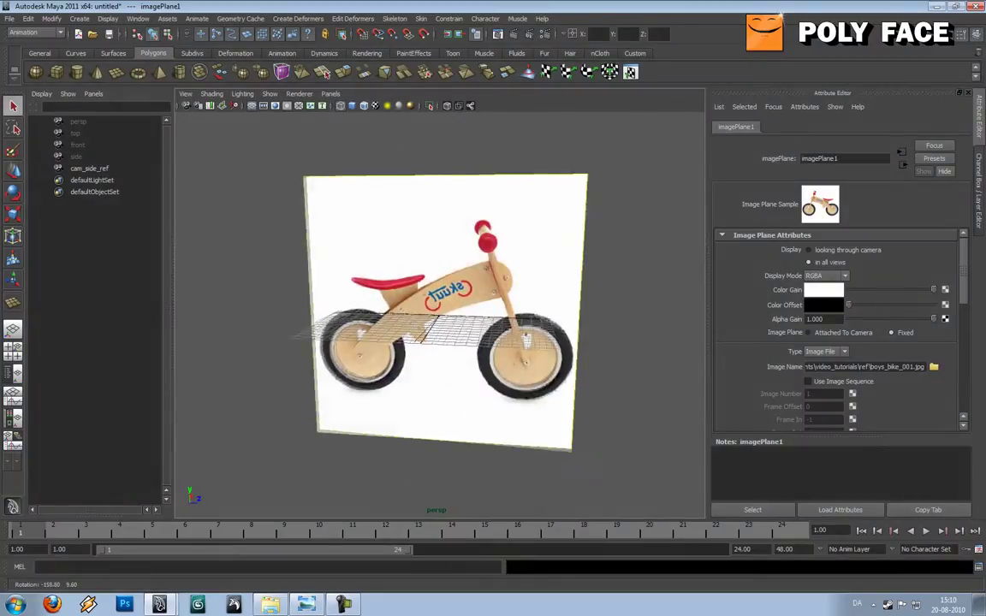
{"action": "left_click_drag", "start_coordinate": [440, 312], "coordinate": [423, 309], "text": "alt"}
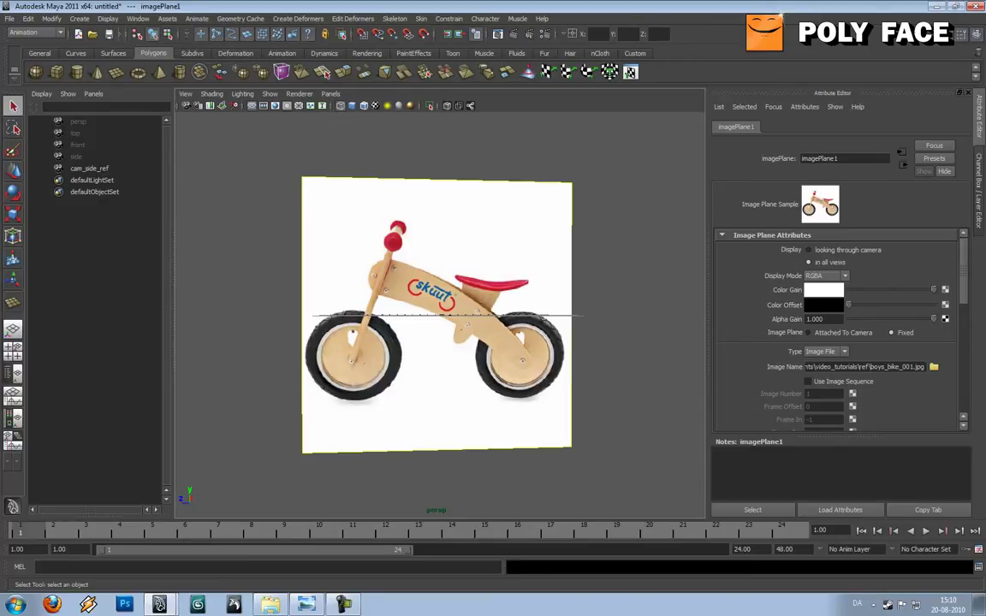
{"action": "scroll", "coordinate": [839, 325], "scroll_direction": "down", "scroll_amount": 5}
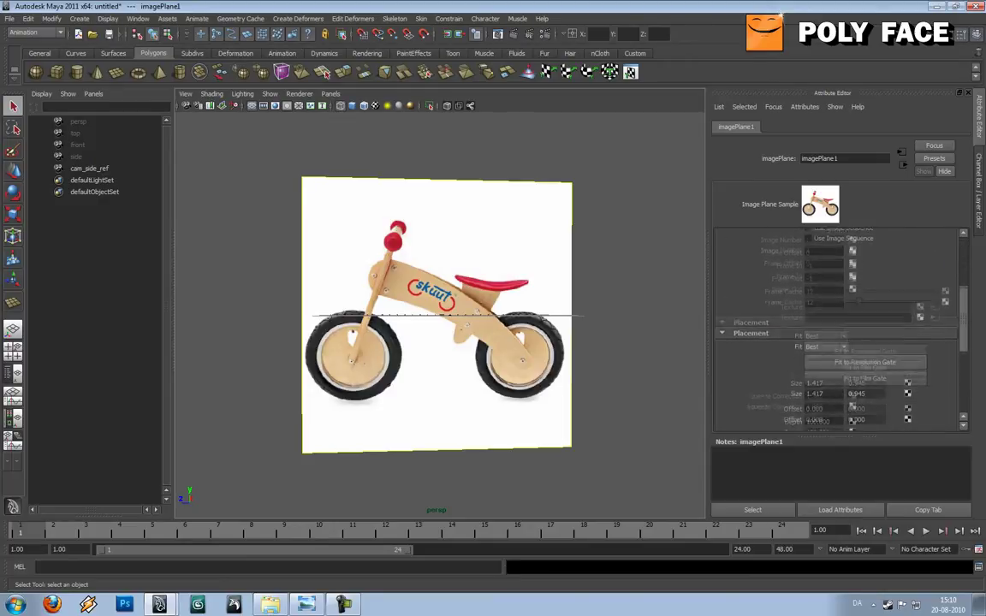
{"action": "scroll", "coordinate": [838, 325], "scroll_direction": "down", "scroll_amount": 3}
{"action": "scroll", "coordinate": [839, 325], "scroll_direction": "up", "scroll_amount": 8}
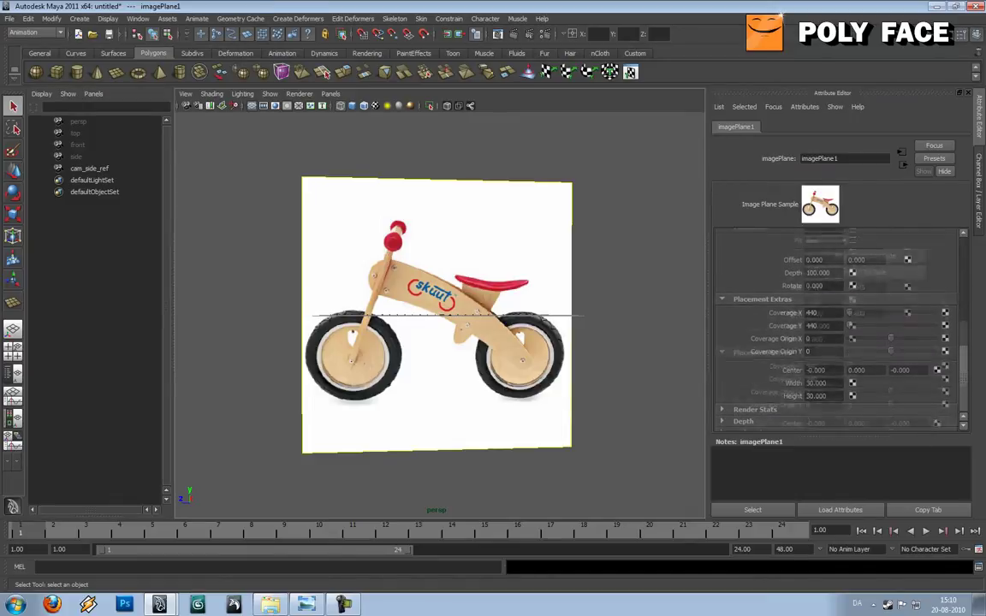
Step: Show the bike image plane's attributes in the Channel Box, with the plane seen at an angle
{"action": "scroll", "coordinate": [838, 326], "scroll_direction": "up", "scroll_amount": 4}
{"action": "left_click_drag", "start_coordinate": [428, 308], "coordinate": [507, 361], "text": "alt"}
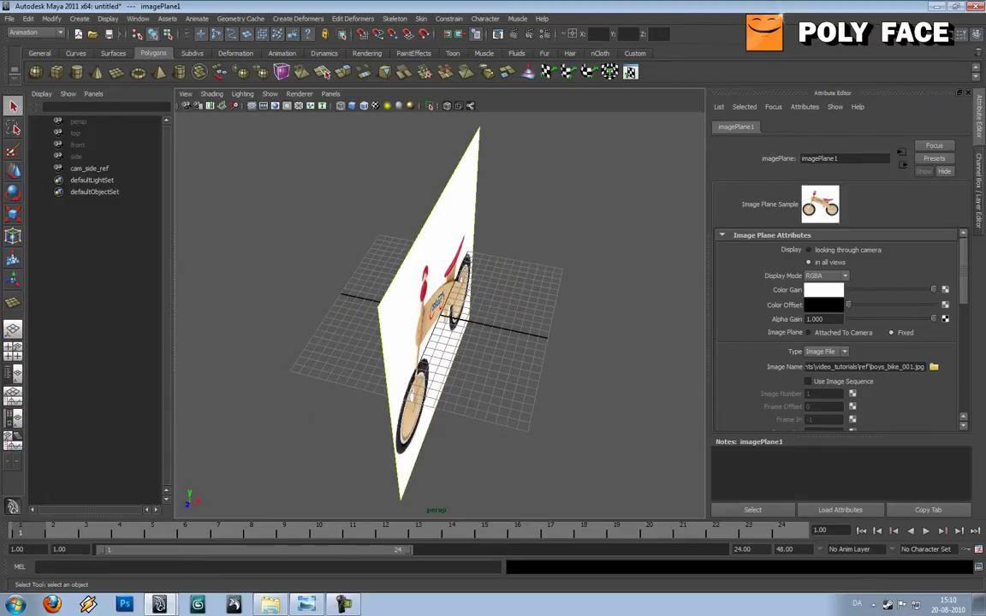
{"action": "key", "text": "ctrl+a"}
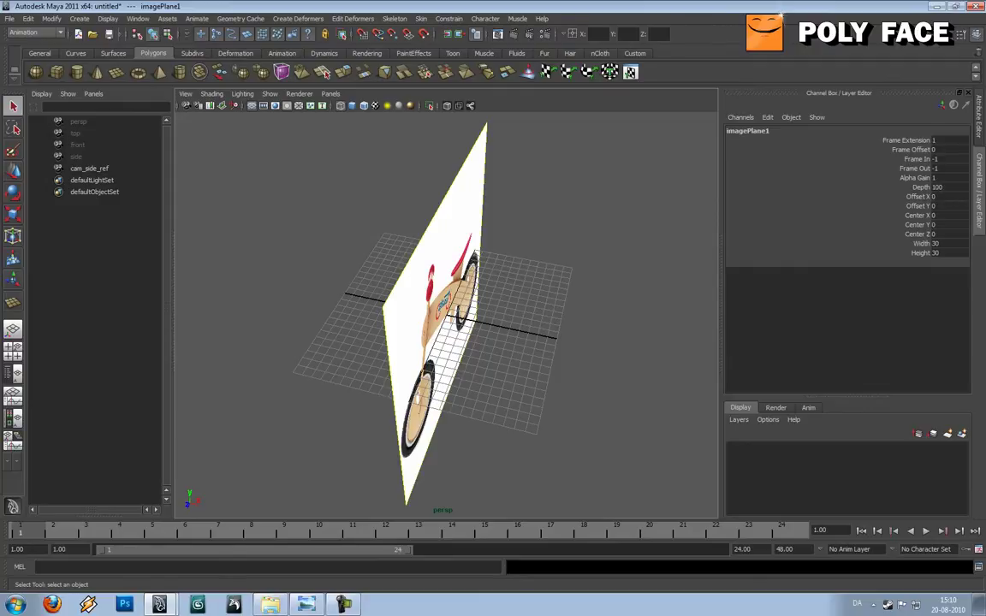
Step: Try shifting the image plane with Offset X and with Center X, undoing each change
{"action": "left_click", "coordinate": [917, 197]}
{"action": "middle_click_drag", "start_coordinate": [565, 257], "coordinate": [599, 257]}
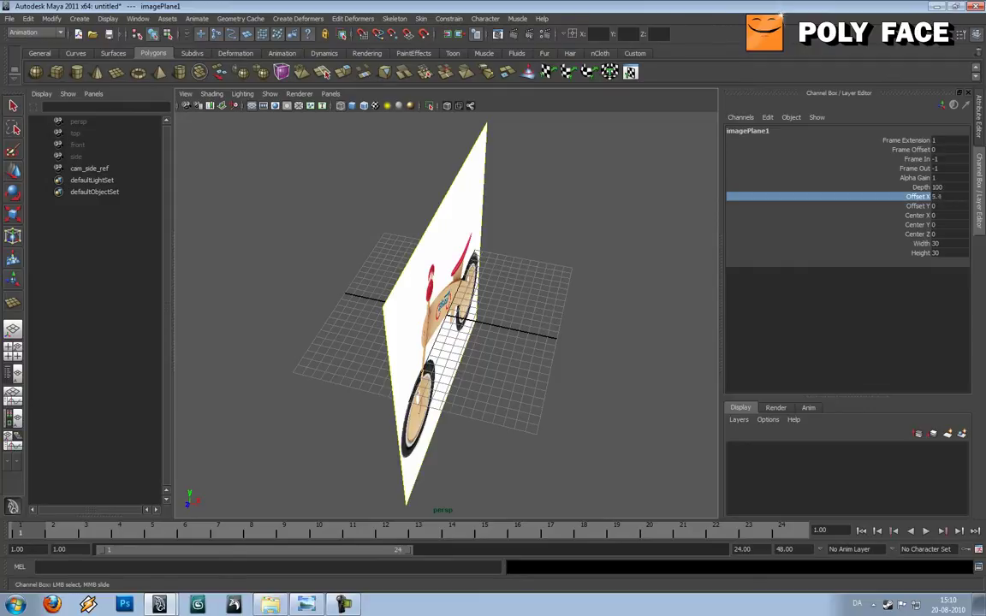
{"action": "key", "text": "ctrl+z"}
{"action": "left_click", "coordinate": [918, 216]}
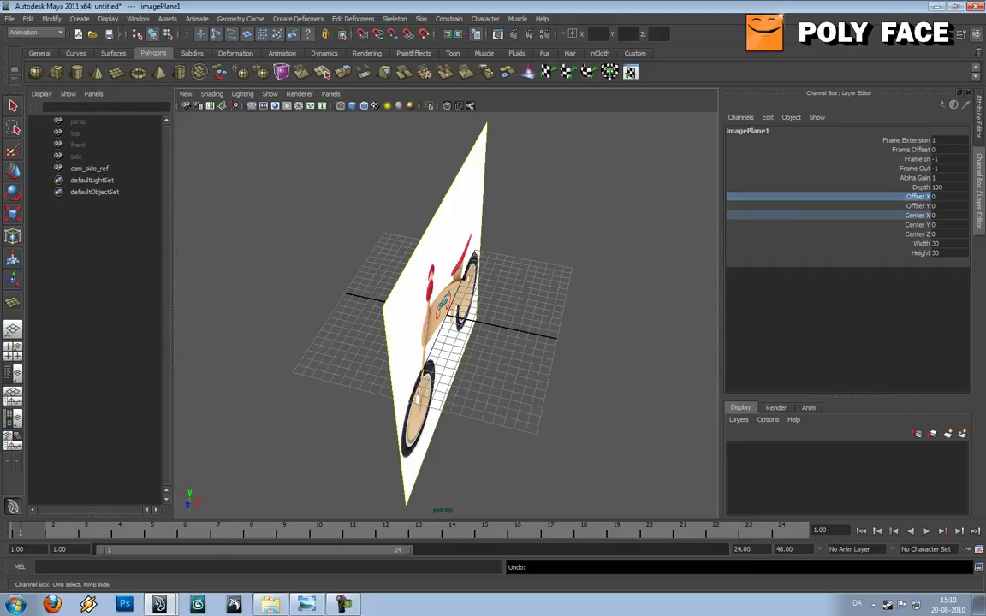
{"action": "middle_click_drag", "start_coordinate": [565, 257], "coordinate": [530, 257]}
{"action": "key", "text": "ctrl+z"}
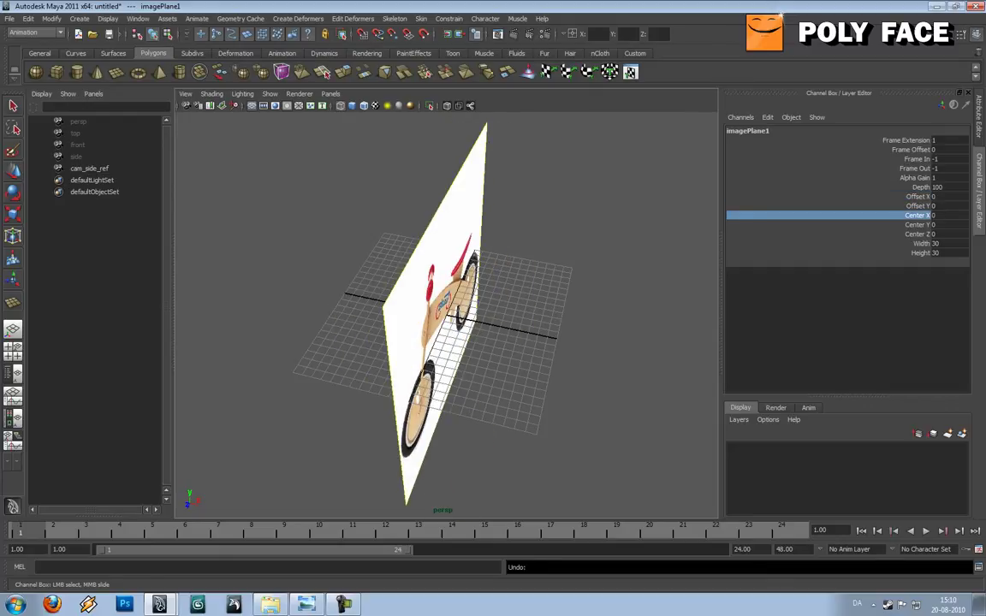
Step: Try shifting the image plane with Center X, Y and Z together, and undo the shift
{"action": "left_click_drag", "start_coordinate": [917, 216], "coordinate": [916, 235]}
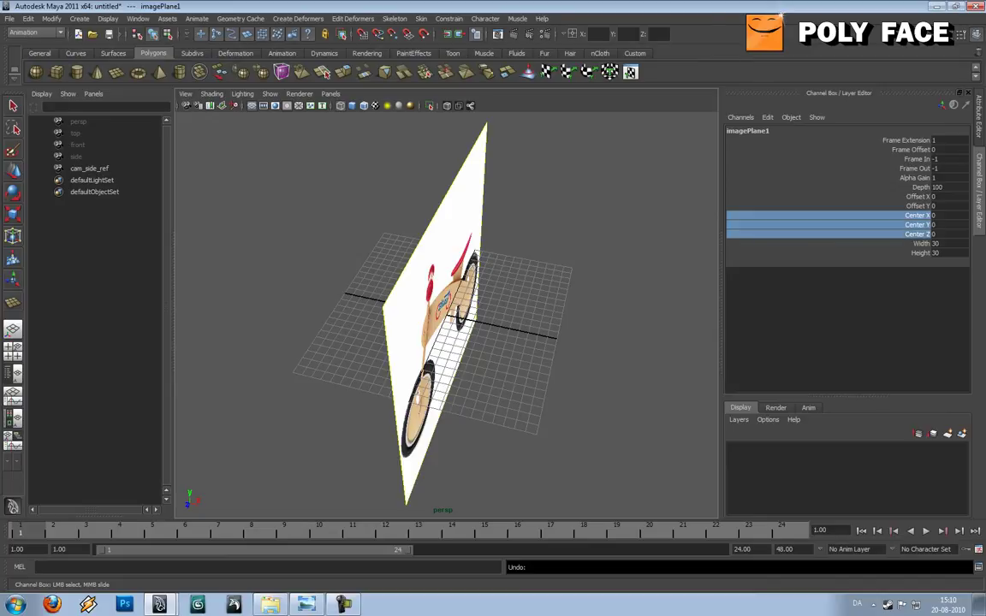
{"action": "mouse_move", "coordinate": [514, 325]}
{"action": "middle_mouse_down"}
{"action": "mouse_move", "coordinate": [544, 325]}
{"action": "mouse_move", "coordinate": [411, 325]}
{"action": "mouse_move", "coordinate": [514, 326]}
{"action": "middle_mouse_up"}
{"action": "left_click_drag", "start_coordinate": [513, 325], "coordinate": [402, 295], "text": "alt"}
{"action": "middle_click_drag", "start_coordinate": [403, 295], "coordinate": [462, 295]}
{"action": "key", "text": "ctrl+z"}
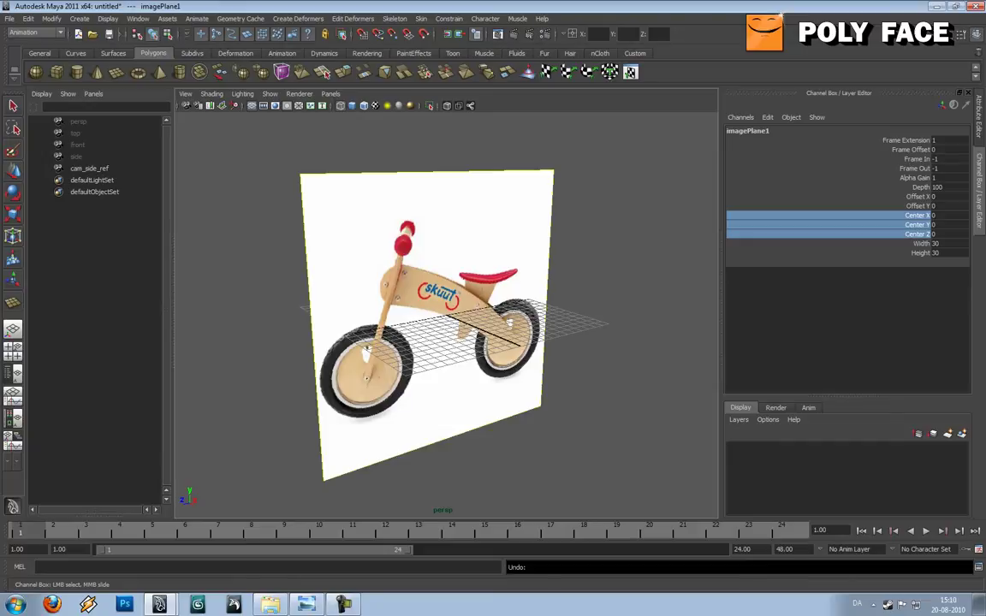
Step: Push the image plane back behind the grid by setting its Center X to about -16.1
{"action": "left_click", "coordinate": [917, 216]}
{"action": "left_click_drag", "start_coordinate": [428, 300], "coordinate": [505, 330], "text": "alt"}
{"action": "middle_click_drag", "start_coordinate": [505, 329], "coordinate": [419, 330]}
{"action": "left_click_drag", "start_coordinate": [445, 325], "coordinate": [362, 302], "text": "alt"}
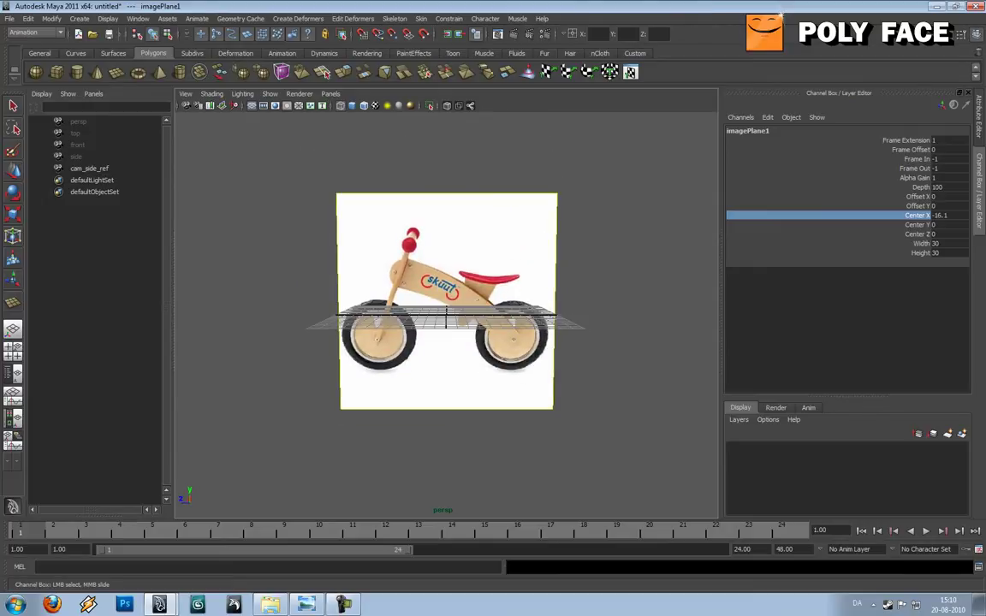
Step: Raise the image plane so the bike's wheels rest at grid level, with Center Y at about 9.1
{"action": "left_click", "coordinate": [917, 225]}
{"action": "middle_click_drag", "start_coordinate": [445, 342], "coordinate": [502, 343]}
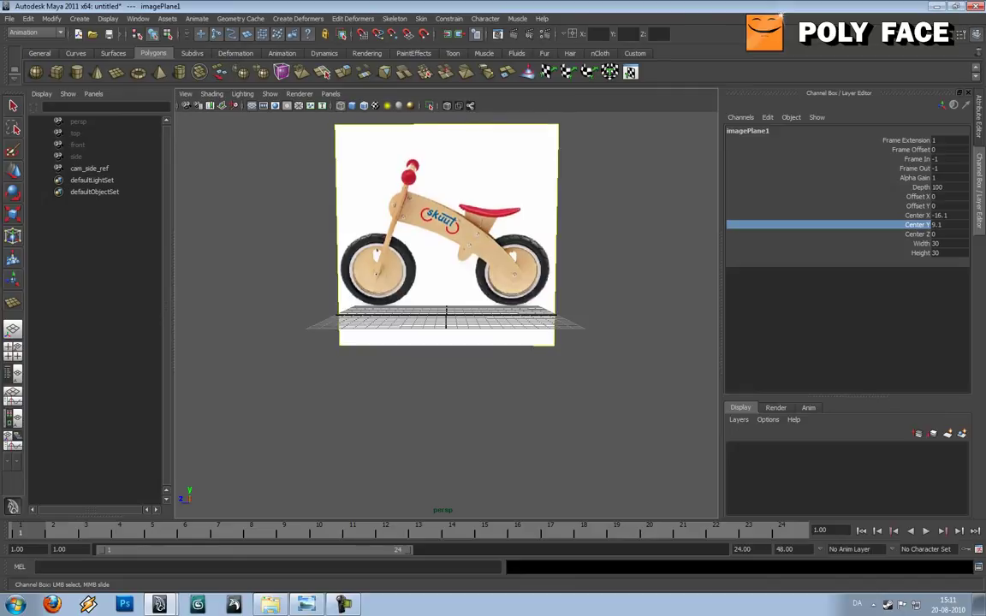
{"action": "left_click_drag", "start_coordinate": [428, 329], "coordinate": [419, 352], "text": "alt"}
Step: Deselect the image plane and switch the viewport to the side view showing the whole bike
{"action": "key", "text": "space"}
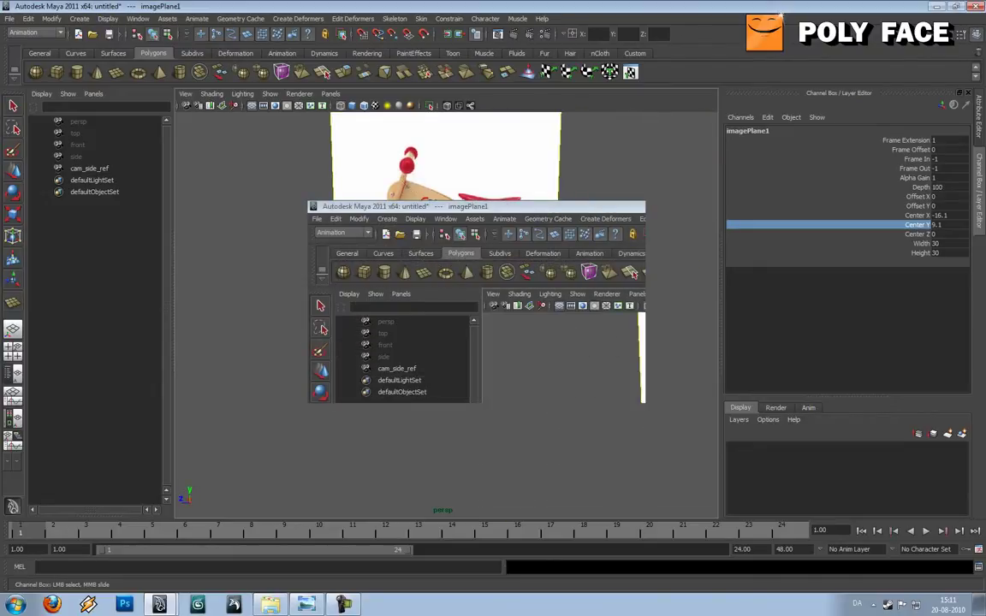
{"action": "left_click", "coordinate": [428, 283]}
{"action": "key", "text": "space"}
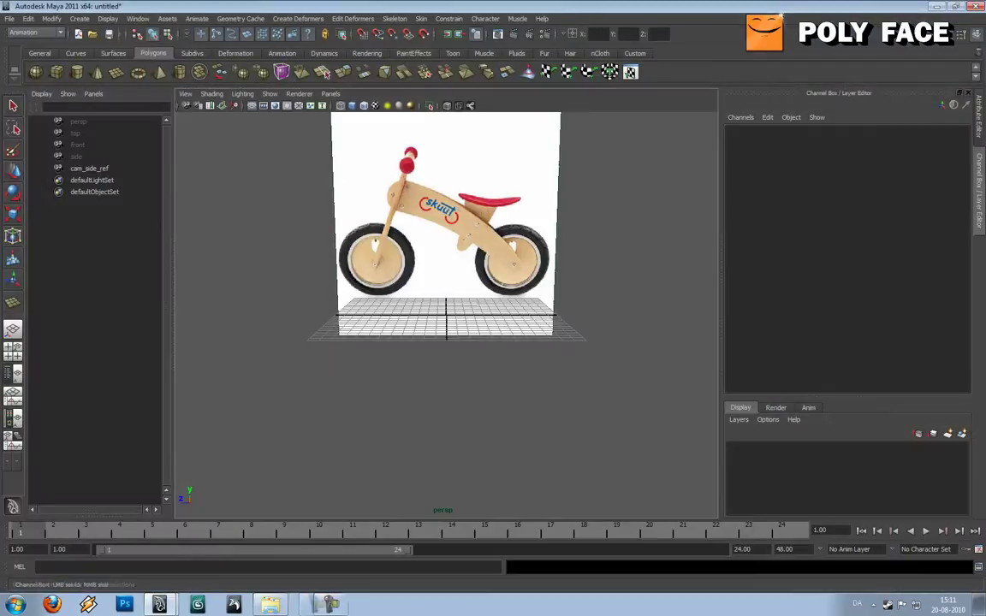
{"action": "left_click", "coordinate": [159, 604]}
{"action": "left_click", "coordinate": [159, 577]}
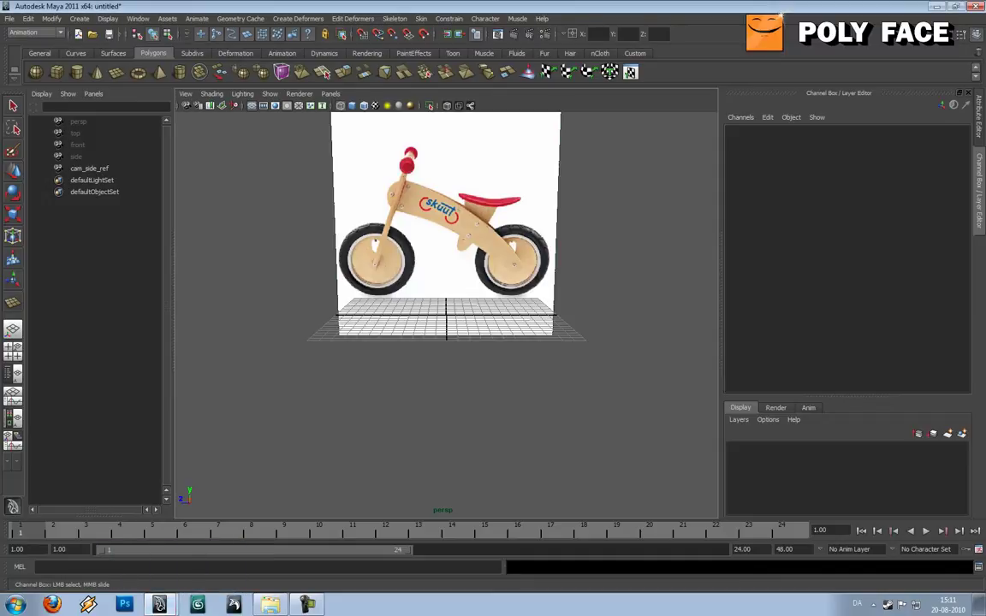
{"action": "left_click_drag", "start_coordinate": [385, 342], "coordinate": [440, 365], "text": "alt"}
{"action": "key", "text": "space"}
{"action": "scroll", "coordinate": [396, 356], "scroll_direction": "up", "scroll_amount": 2}
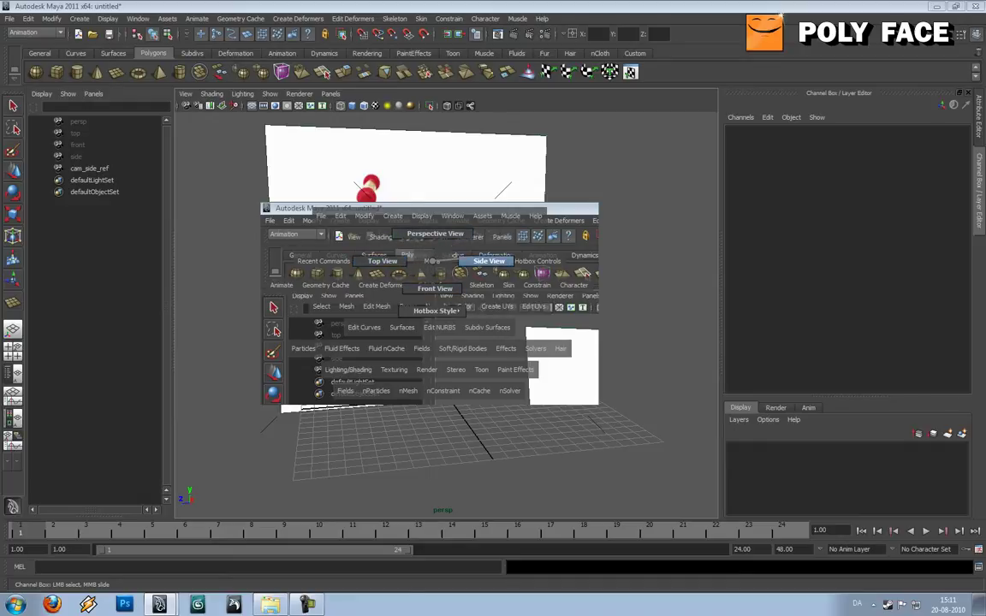
{"action": "left_click_drag", "start_coordinate": [432, 261], "coordinate": [483, 260]}
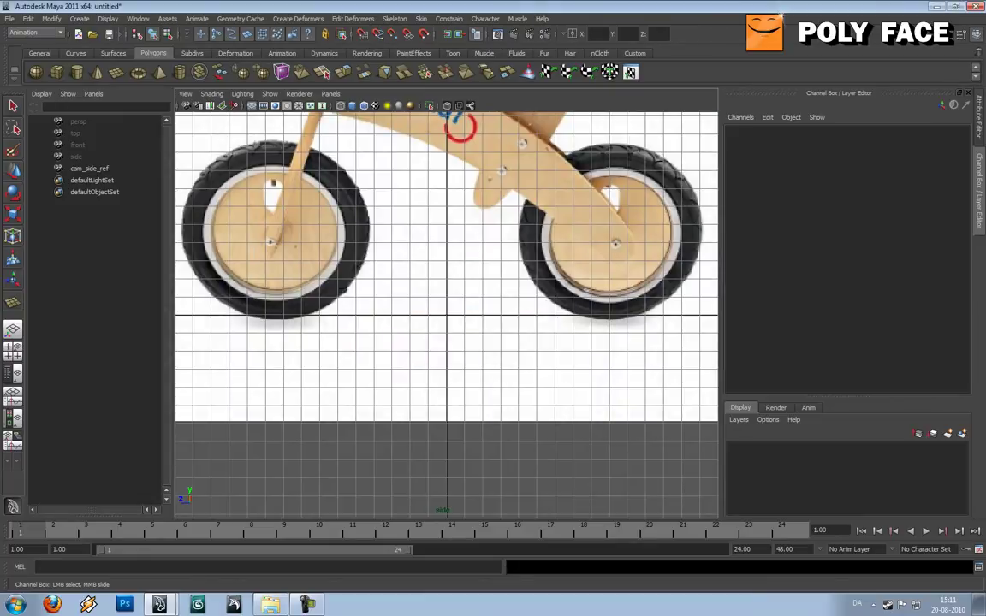
{"action": "middle_click_drag", "start_coordinate": [484, 260], "coordinate": [477, 428], "text": "alt"}
{"action": "scroll", "coordinate": [483, 409], "scroll_direction": "down", "scroll_amount": 1}
{"action": "scroll", "coordinate": [483, 409], "scroll_direction": "up", "scroll_amount": 1}
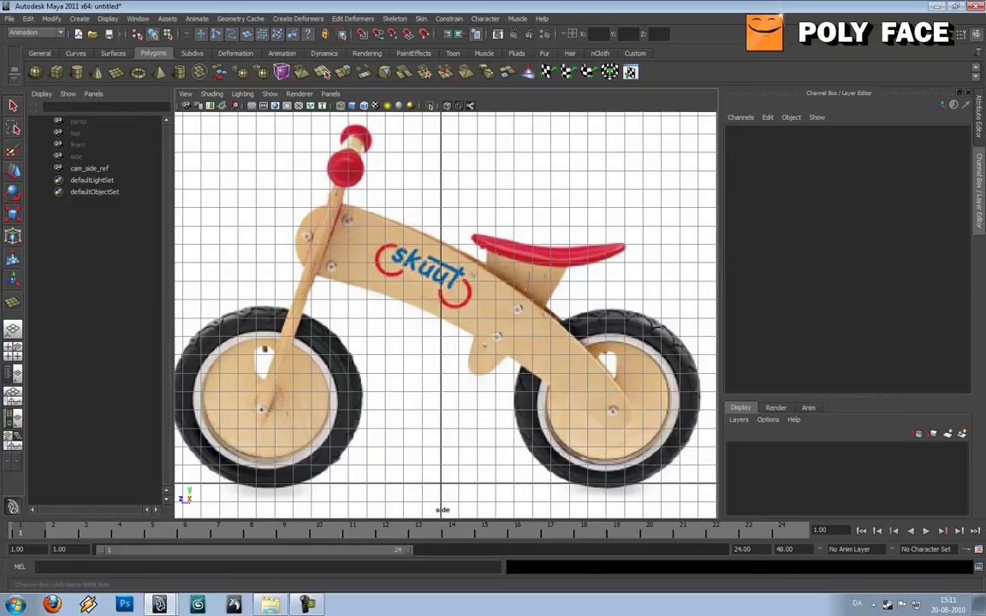
Step: Draw a polygon plane over the front part of the wooden frame and select its upper rear vertex for moving
{"action": "left_click", "coordinate": [118, 72]}
{"action": "left_click_drag", "start_coordinate": [366, 209], "coordinate": [408, 302]}
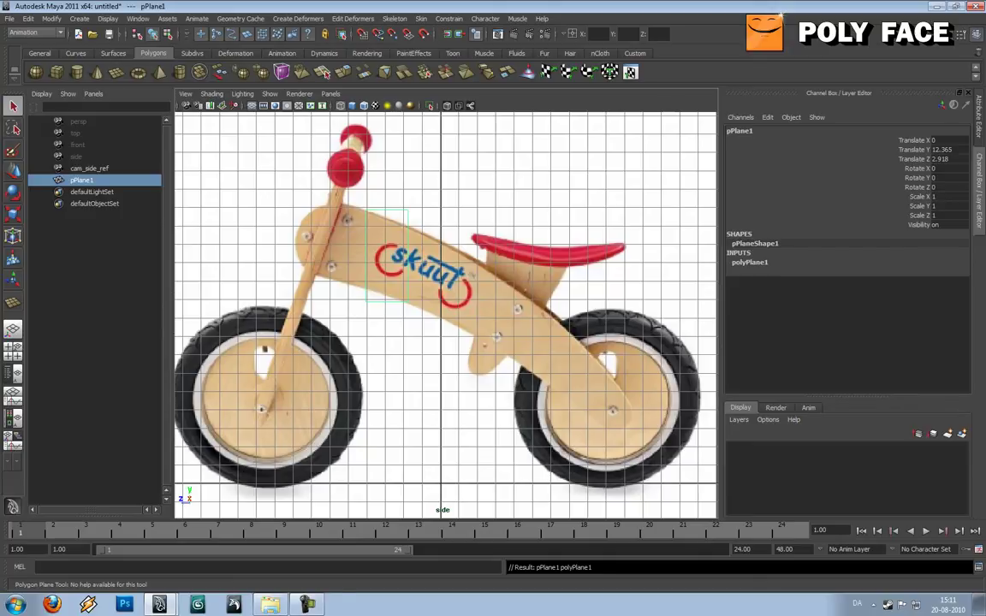
{"action": "right_click", "coordinate": [396, 210]}
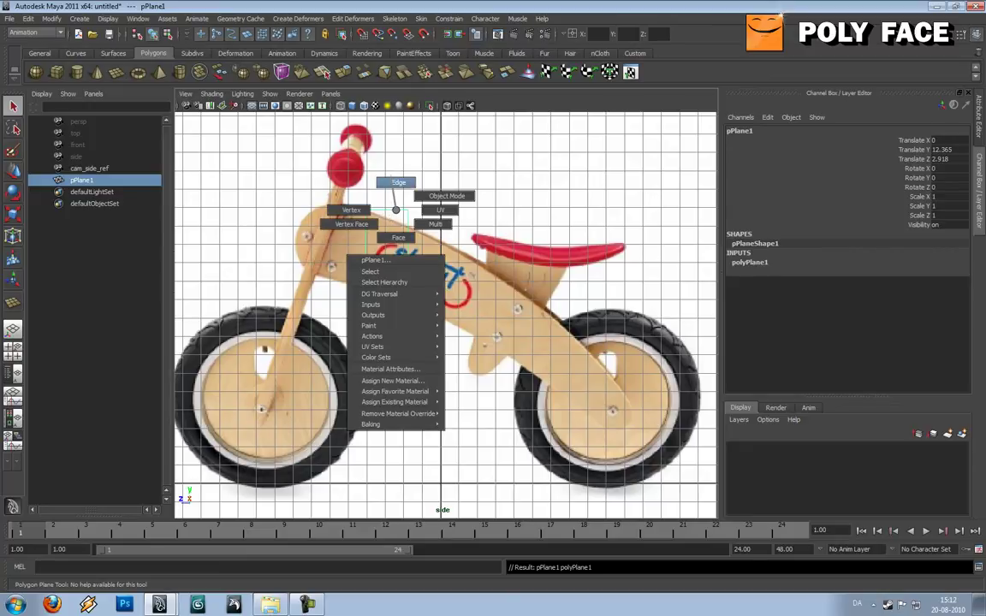
{"action": "right_click_drag", "start_coordinate": [351, 211], "coordinate": [351, 211]}
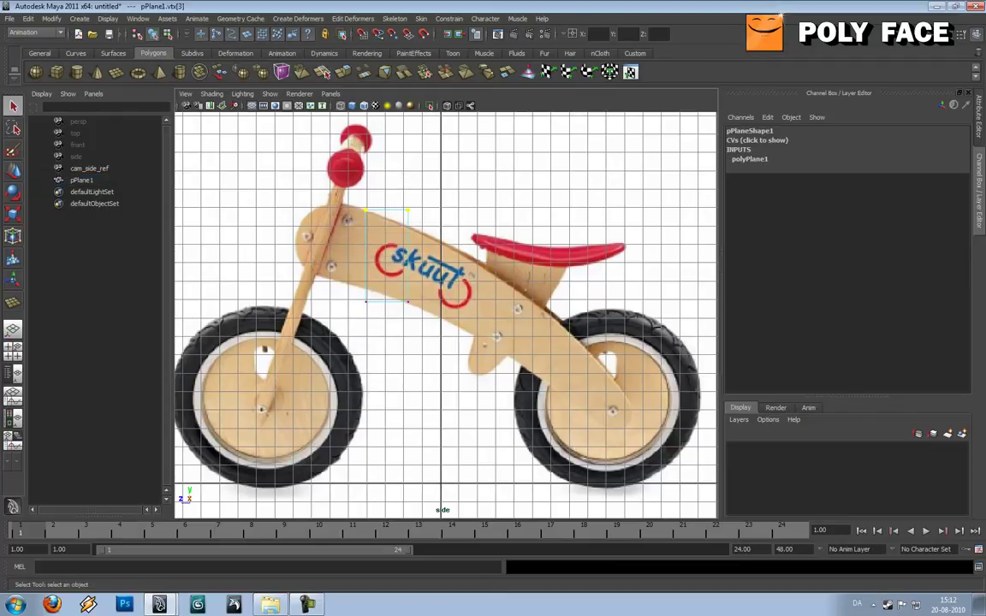
{"action": "key", "text": "w"}
{"action": "left_click_drag", "start_coordinate": [441, 193], "coordinate": [402, 226]}
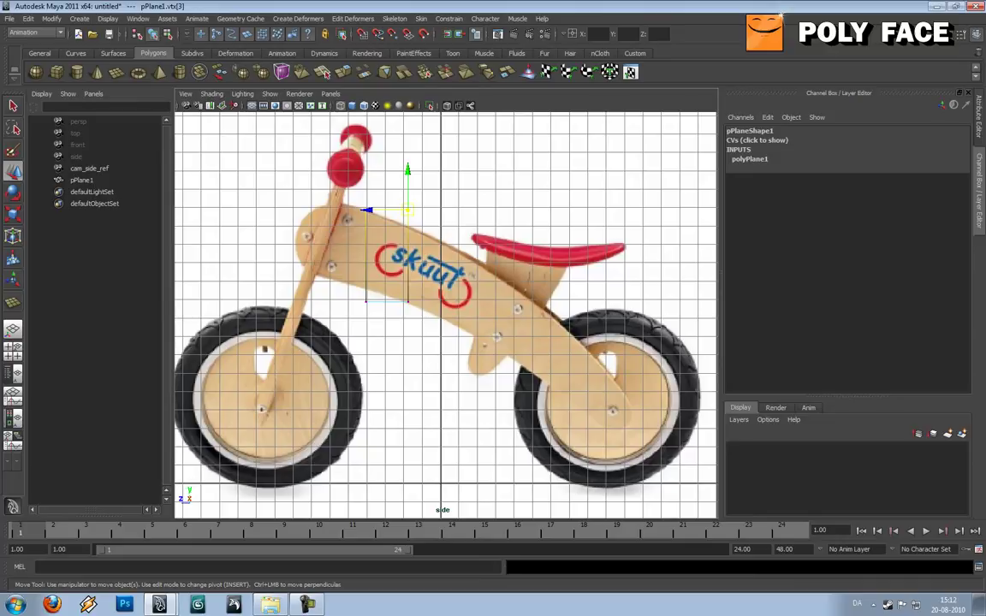
Step: Turn off Reflection in the Move tool's settings and close them
{"action": "key", "text": "ctrl+a"}
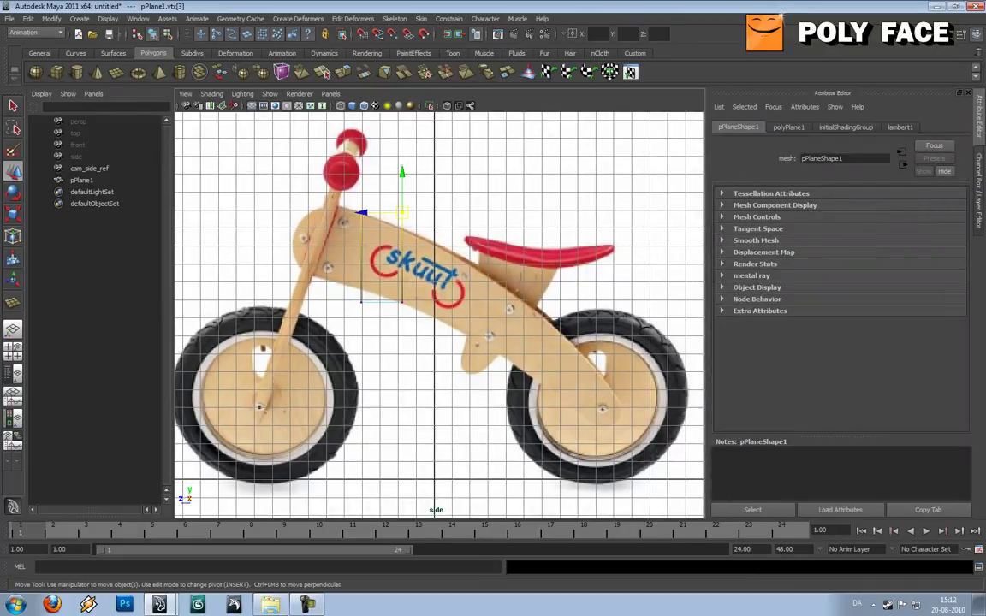
{"action": "double_click", "coordinate": [13, 172]}
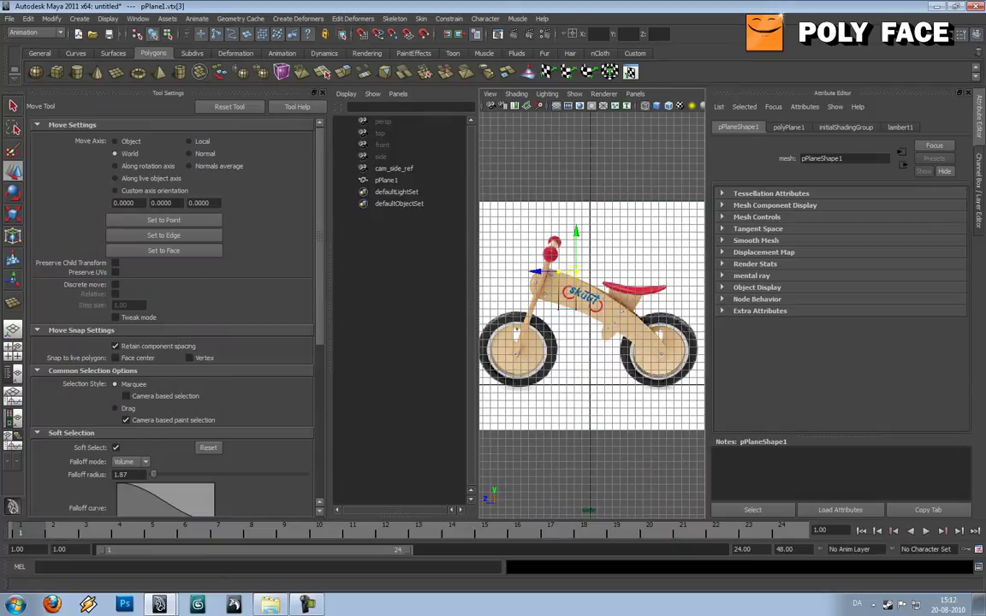
{"action": "scroll", "coordinate": [171, 317], "scroll_direction": "down", "scroll_amount": 5}
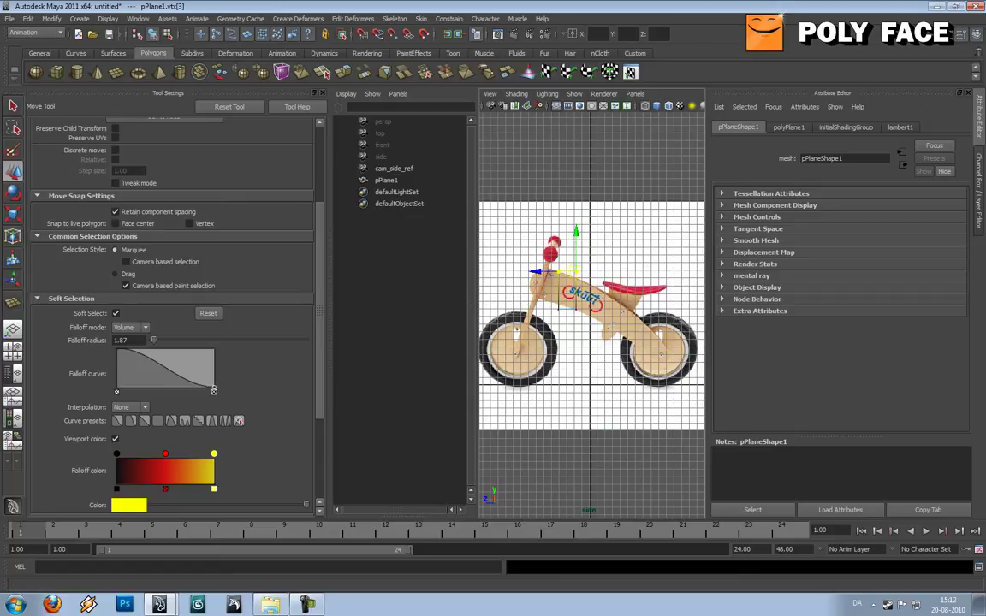
{"action": "scroll", "coordinate": [171, 316], "scroll_direction": "down", "scroll_amount": 3}
{"action": "scroll", "coordinate": [171, 316], "scroll_direction": "down", "scroll_amount": 2}
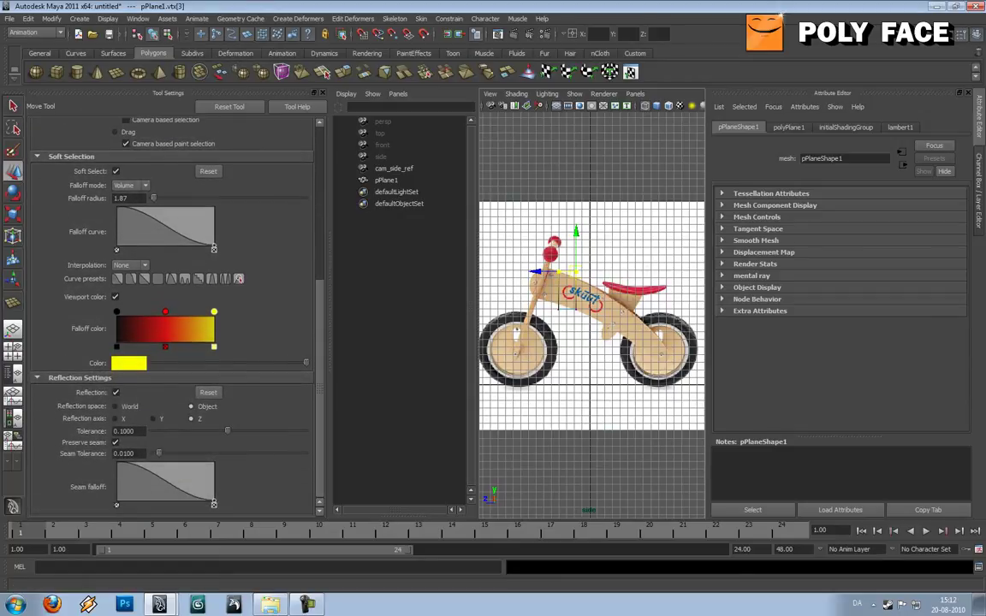
{"action": "left_click", "coordinate": [115, 392]}
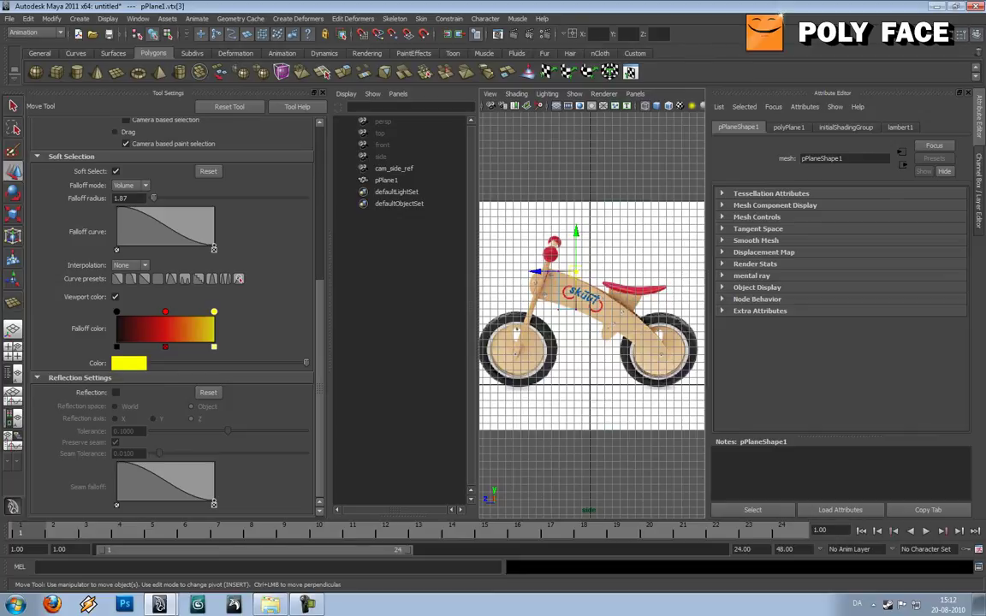
{"action": "left_click", "coordinate": [322, 93]}
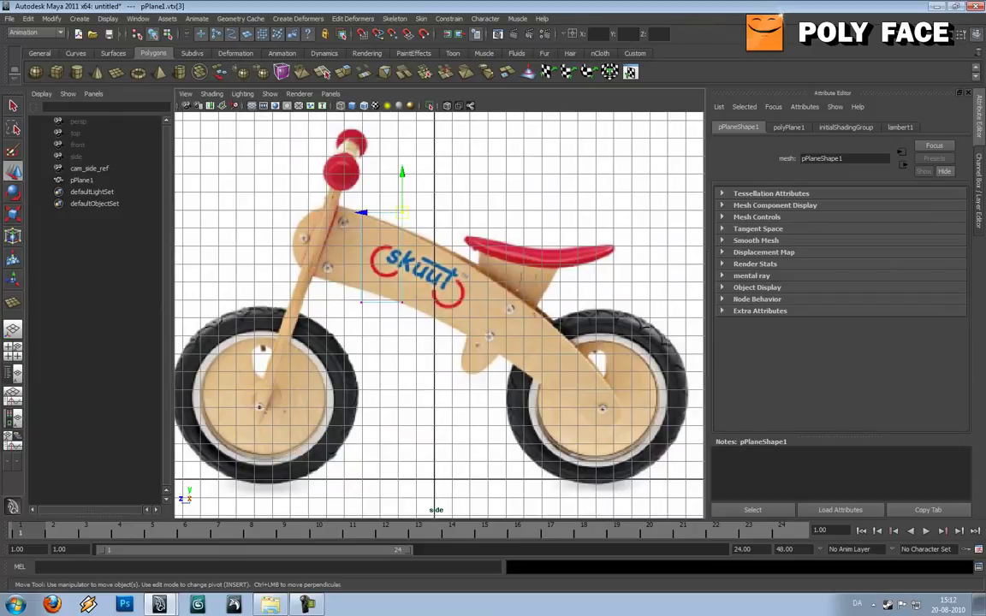
Step: Move the plane's four corner vertices onto the upper and lower outlines of the bike's wooden frame
{"action": "left_click_drag", "start_coordinate": [402, 212], "coordinate": [403, 232]}
{"action": "left_click", "coordinate": [436, 201]}
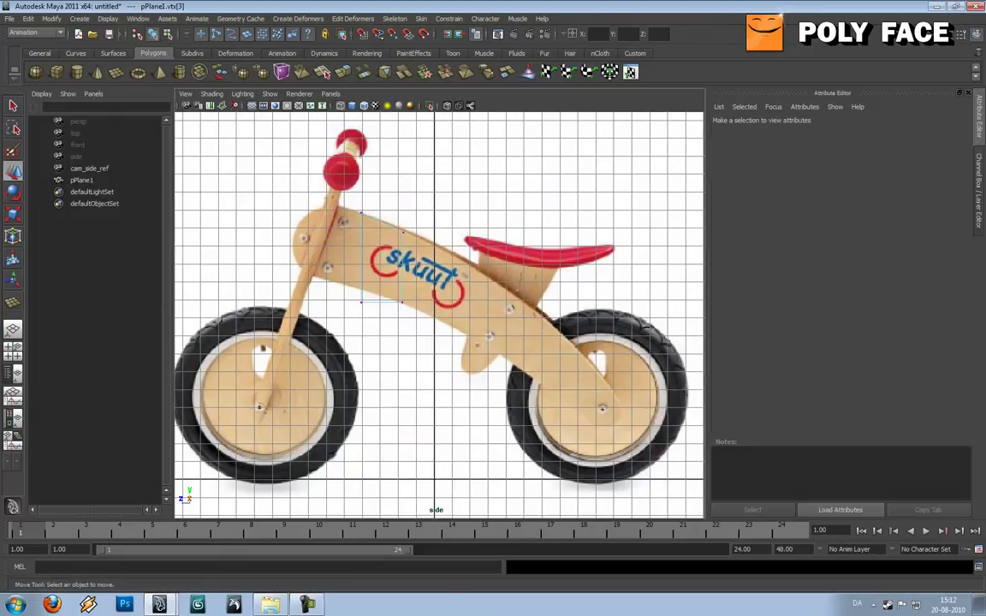
{"action": "left_click_drag", "start_coordinate": [395, 194], "coordinate": [370, 215]}
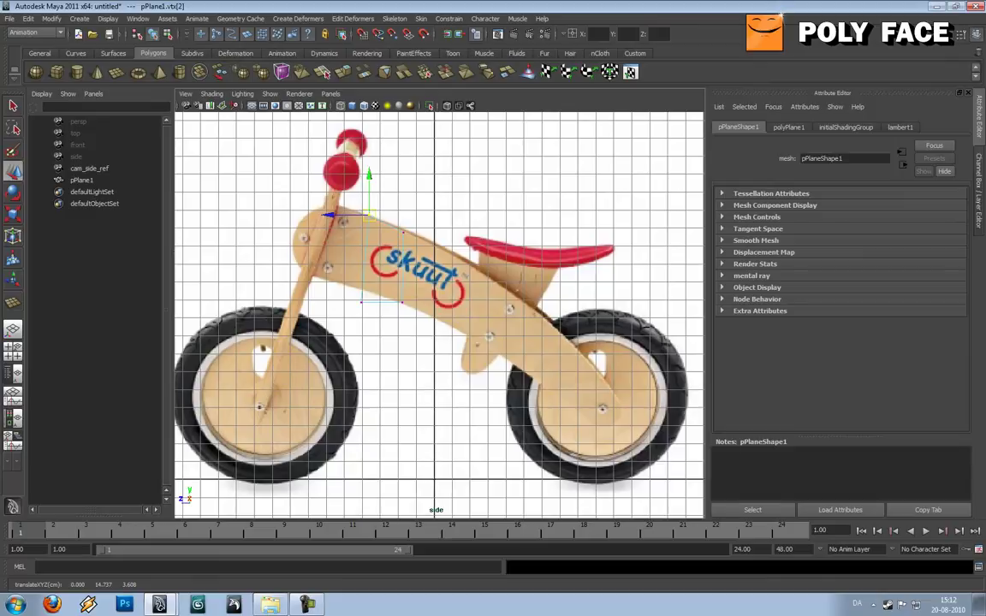
{"action": "left_click_drag", "start_coordinate": [418, 320], "coordinate": [388, 288]}
{"action": "left_click", "coordinate": [414, 310]}
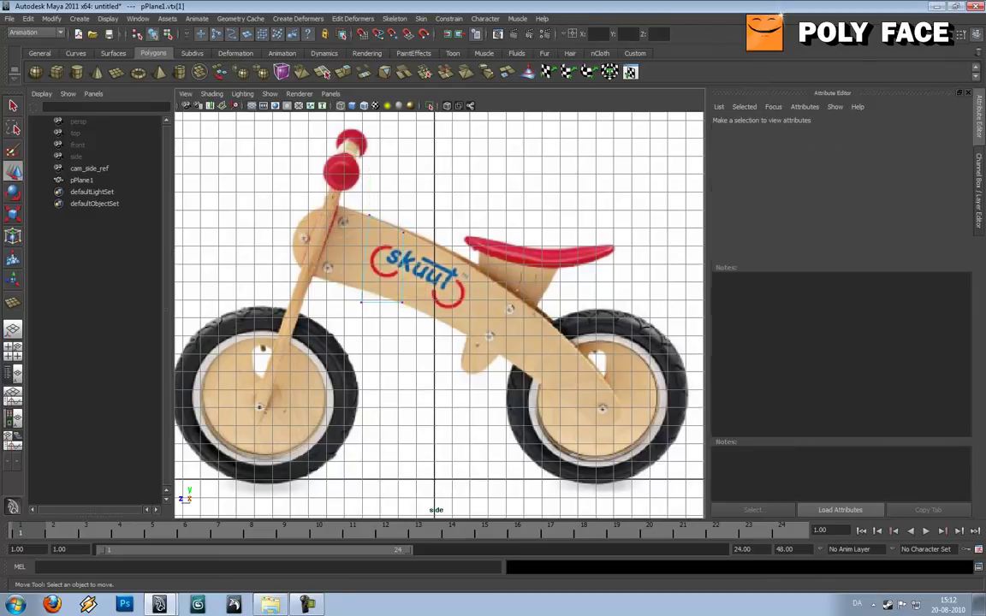
{"action": "left_click_drag", "start_coordinate": [420, 320], "coordinate": [362, 290]}
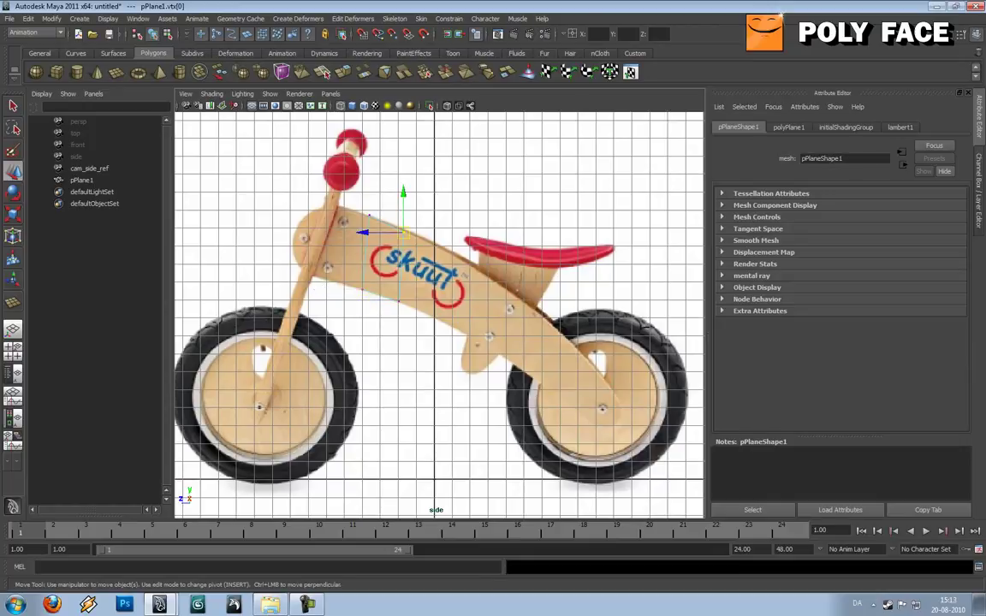
{"action": "left_click", "coordinate": [407, 232]}
{"action": "left_click_drag", "start_coordinate": [410, 233], "coordinate": [409, 232]}
Step: Switch the plane to edge selection and select its rear edge, facing the seat
{"action": "right_click_drag", "start_coordinate": [402, 258], "coordinate": [403, 228]}
{"action": "left_click", "coordinate": [404, 264]}
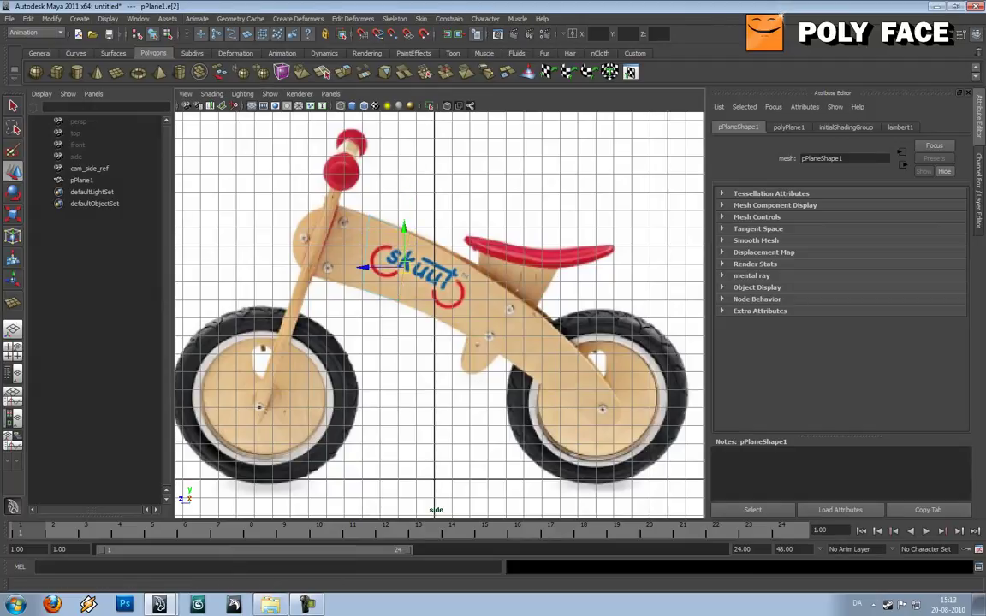
{"action": "left_click", "coordinate": [197, 19]}
{"action": "left_click", "coordinate": [197, 19]}
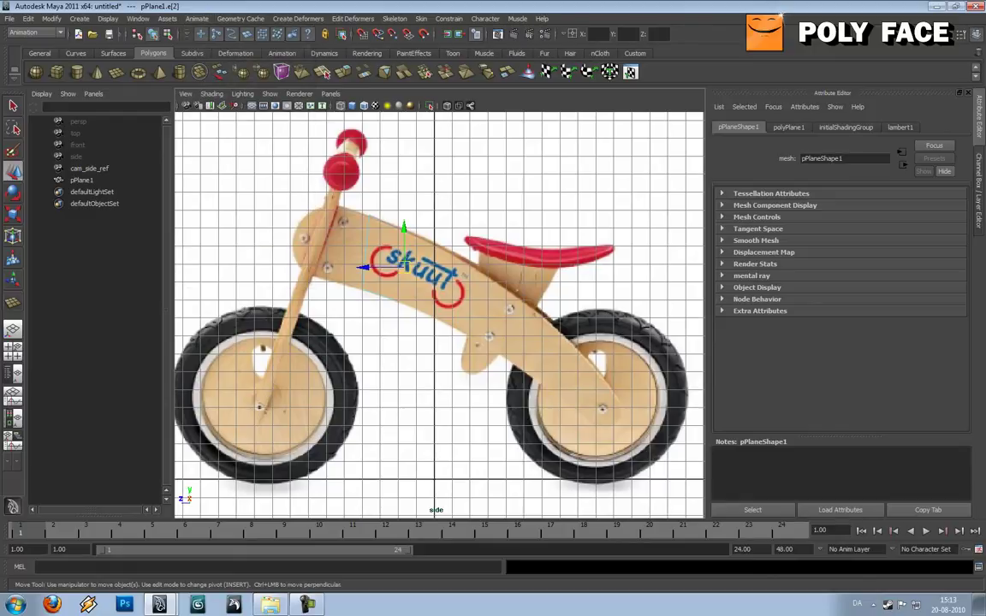
{"action": "right_click", "coordinate": [396, 227]}
{"action": "left_click", "coordinate": [389, 224]}
{"action": "left_click", "coordinate": [402, 279]}
Step: Switch to the Polygons menu set, extrude the plane's rear edge toward the seat, and reposition the new edge within the wooden frame
{"action": "left_click", "coordinate": [241, 19]}
{"action": "left_click", "coordinate": [35, 33]}
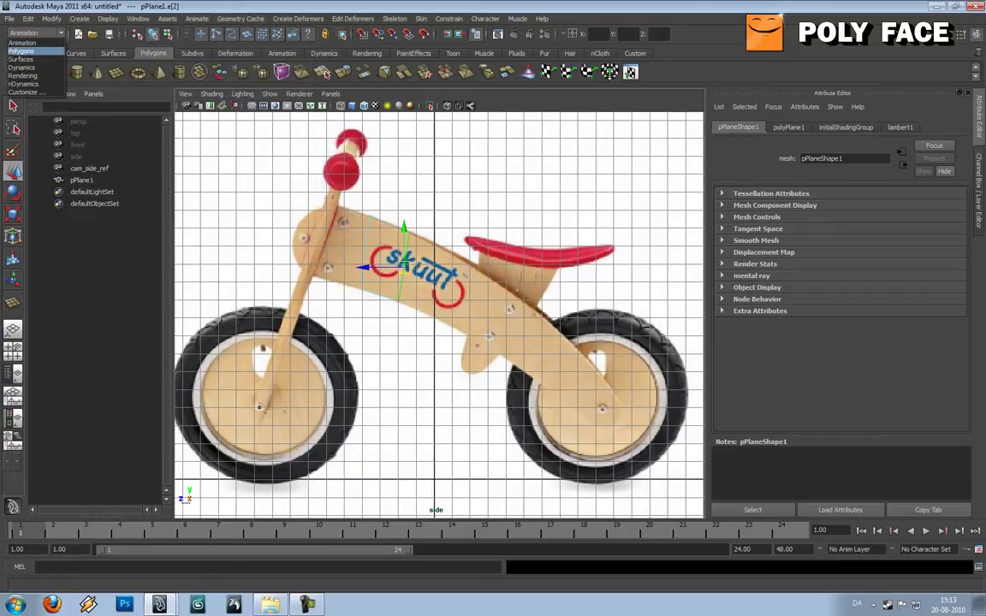
{"action": "left_click", "coordinate": [21, 51]}
{"action": "left_click", "coordinate": [219, 18]}
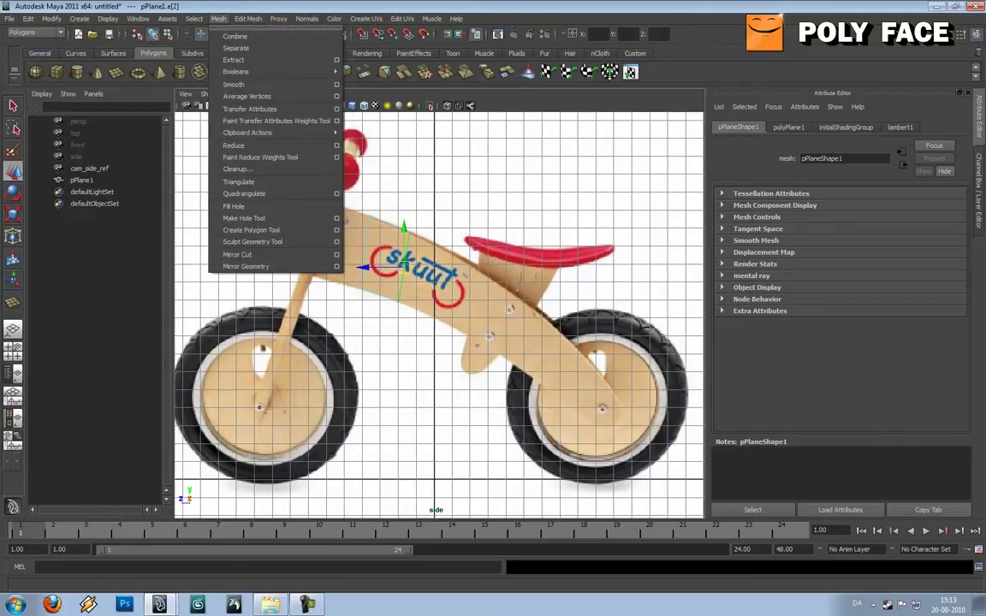
{"action": "mouse_move", "coordinate": [248, 18]}
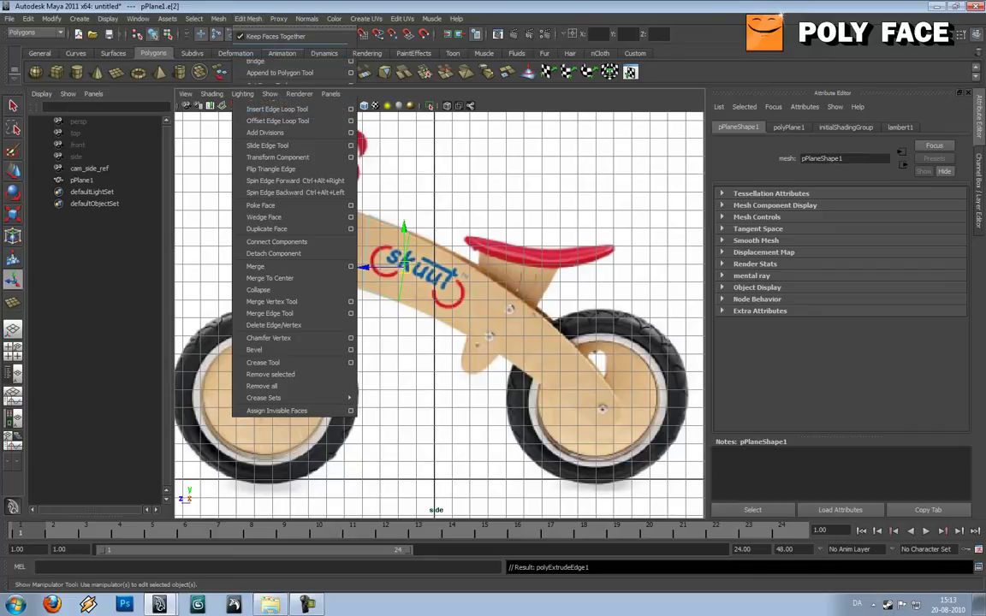
{"action": "left_click", "coordinate": [257, 48]}
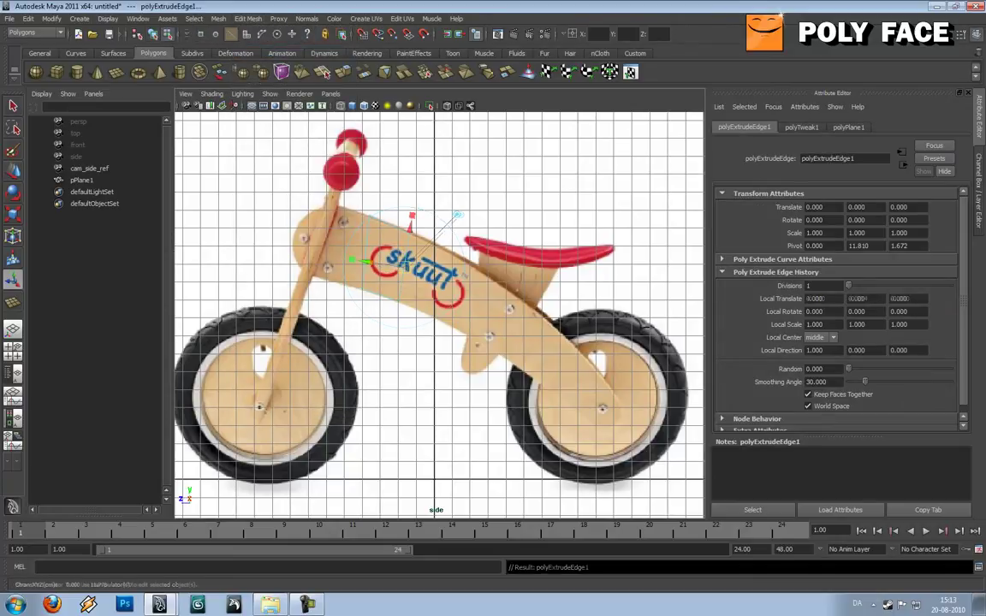
{"action": "mouse_move", "coordinate": [364, 261]}
{"action": "left_mouse_down"}
{"action": "mouse_move", "coordinate": [402, 267]}
{"action": "mouse_move", "coordinate": [374, 263]}
{"action": "left_mouse_up"}
{"action": "left_click_drag", "start_coordinate": [466, 217], "coordinate": [490, 220]}
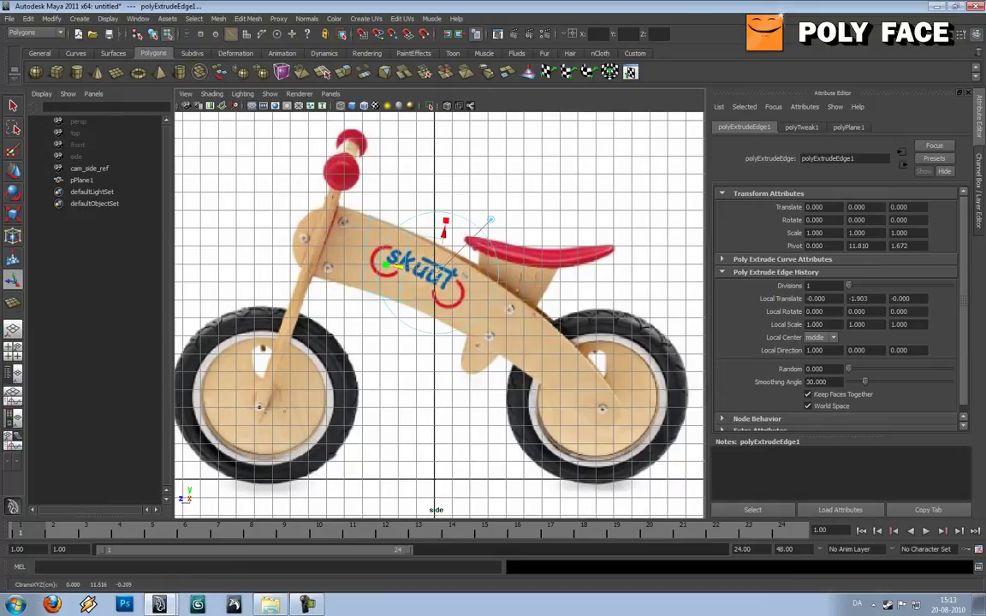
{"action": "key", "text": "w"}
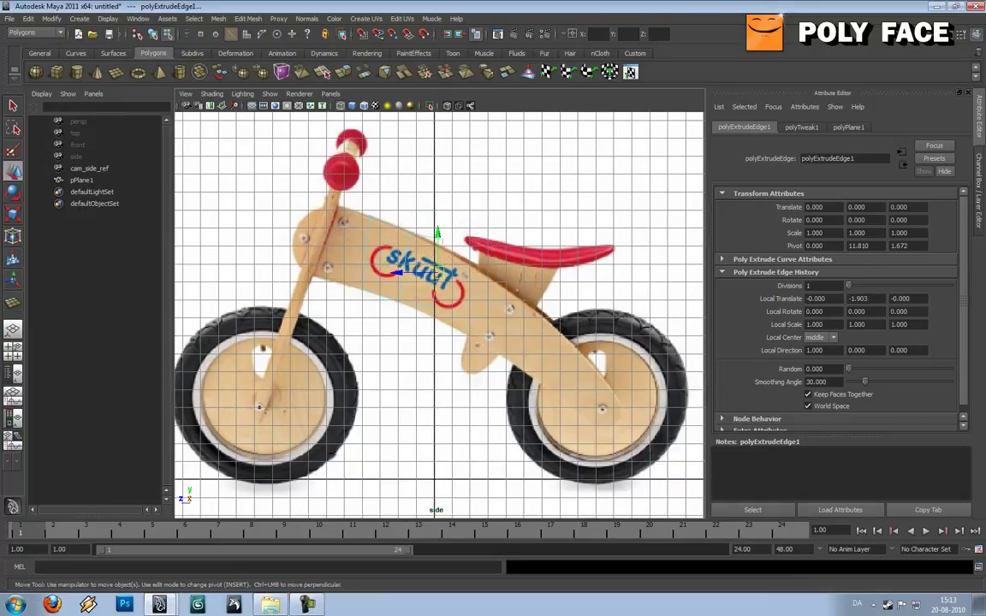
{"action": "left_click_drag", "start_coordinate": [437, 272], "coordinate": [438, 282]}
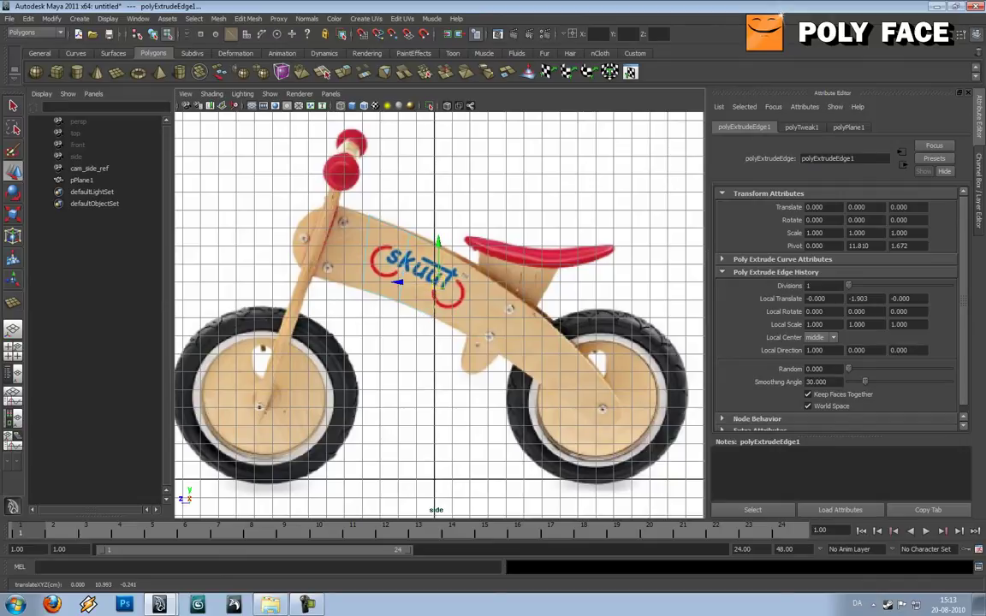
Step: Extrude the rear edge again to below the front of the seat, keeping it between the frame's outlines
{"action": "left_click", "coordinate": [248, 18]}
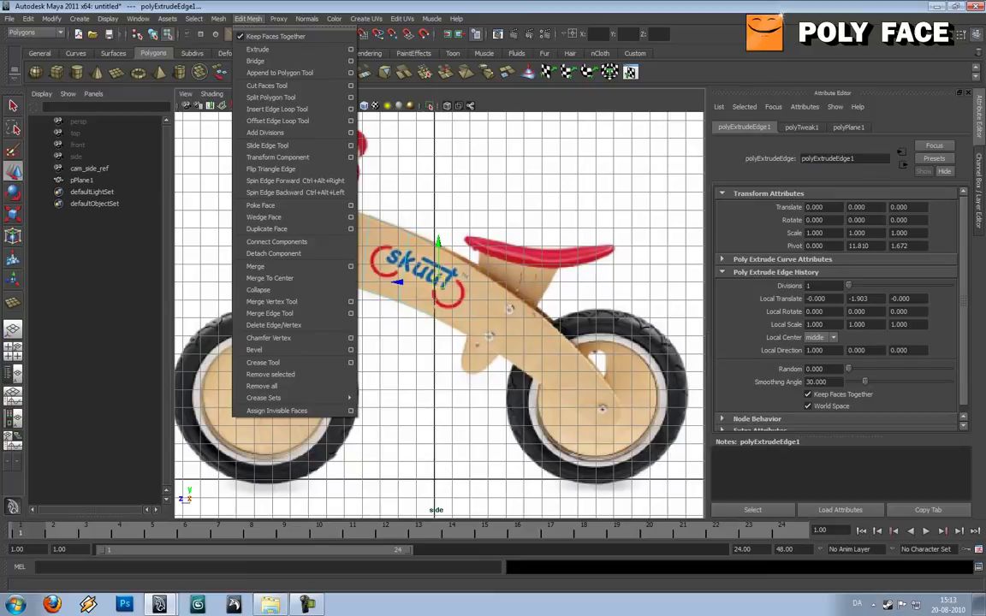
{"action": "left_click", "coordinate": [259, 50]}
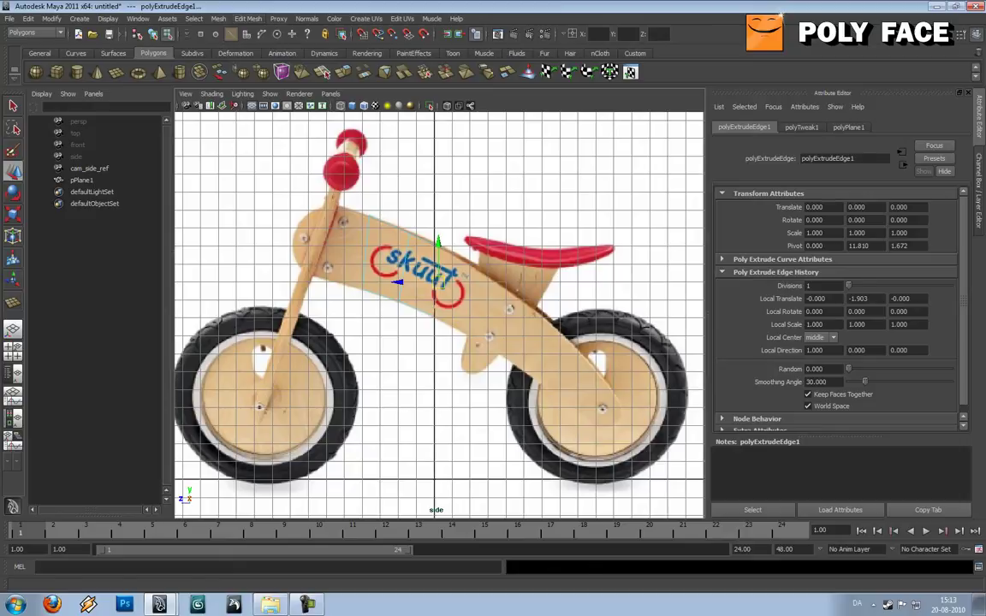
{"action": "key", "text": "ctrl+e"}
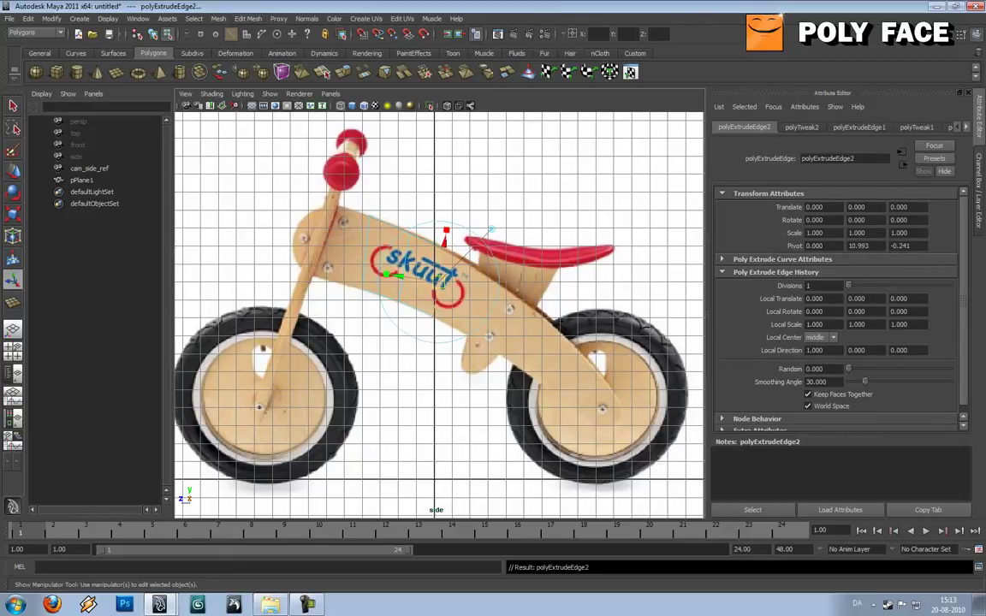
{"action": "left_click_drag", "start_coordinate": [388, 275], "coordinate": [433, 282]}
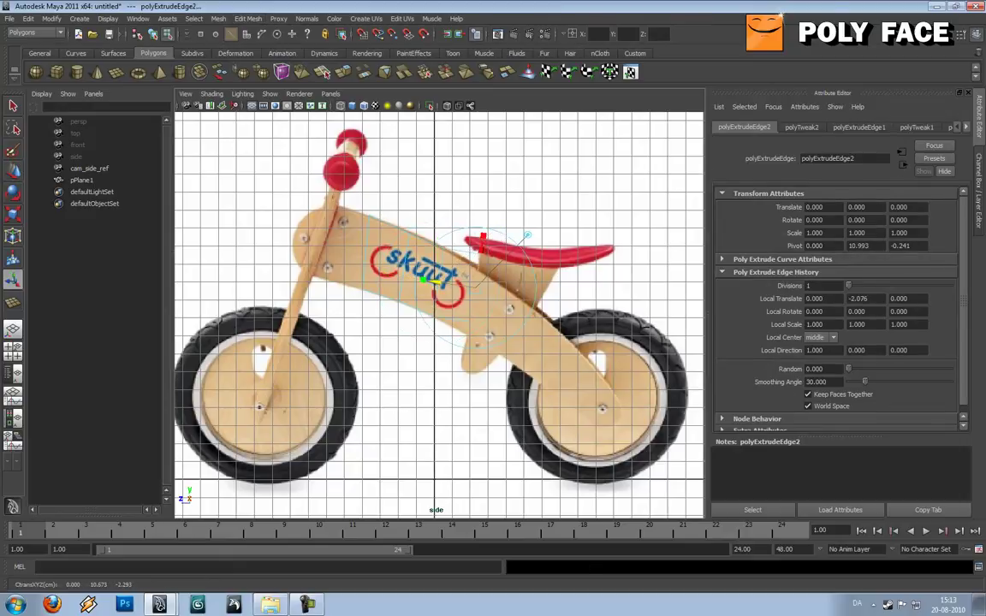
{"action": "left_click_drag", "start_coordinate": [480, 242], "coordinate": [478, 254]}
{"action": "left_click_drag", "start_coordinate": [430, 294], "coordinate": [432, 294]}
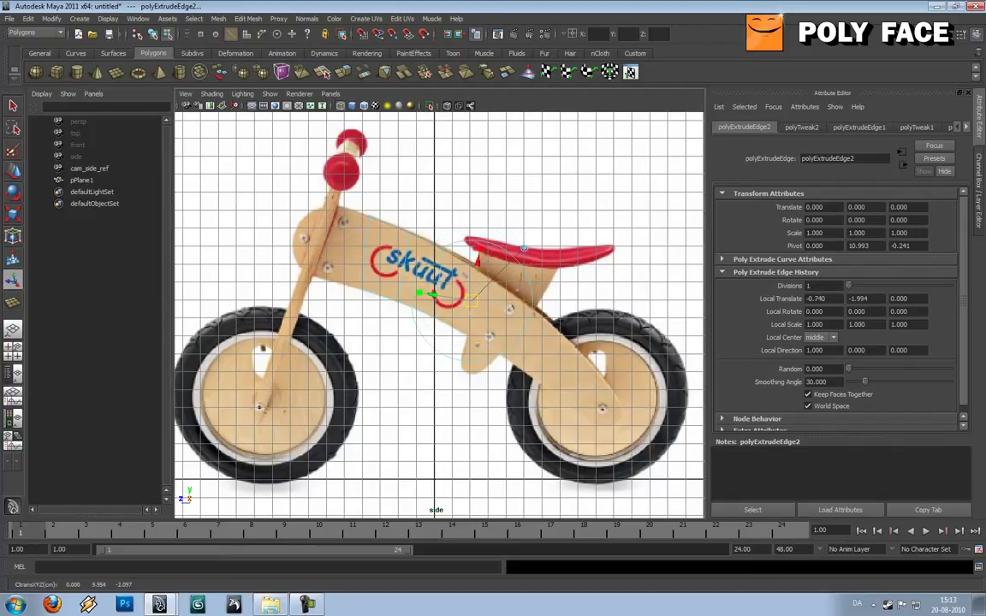
Step: Extrude the end edge three more times down along the wooden frame to the rear wheel
{"action": "key", "text": "g"}
{"action": "left_click_drag", "start_coordinate": [434, 295], "coordinate": [504, 324]}
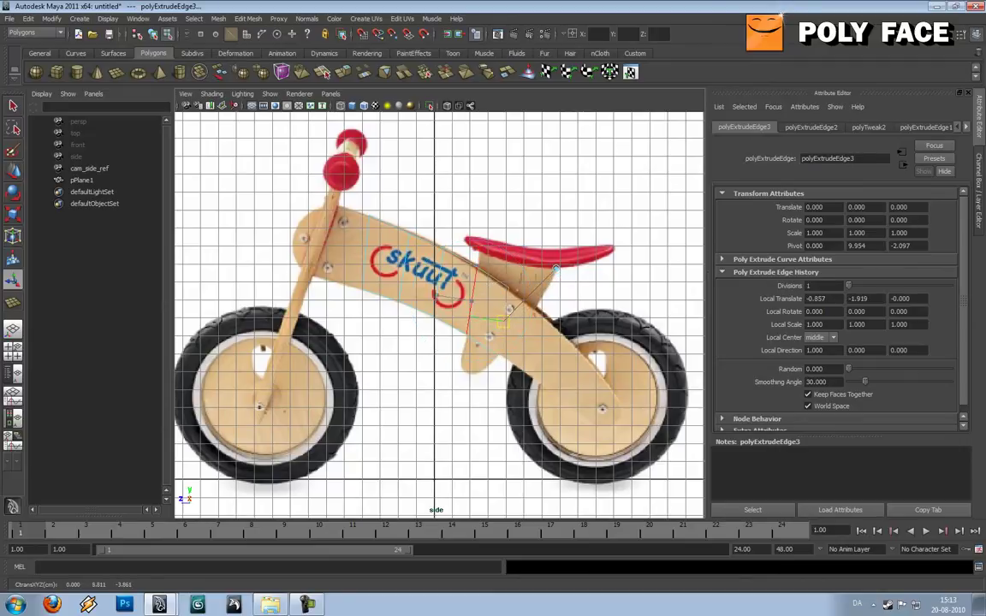
{"action": "key", "text": "g"}
{"action": "left_click_drag", "start_coordinate": [529, 341], "coordinate": [557, 368]}
{"action": "key", "text": "g"}
{"action": "key", "text": "r"}
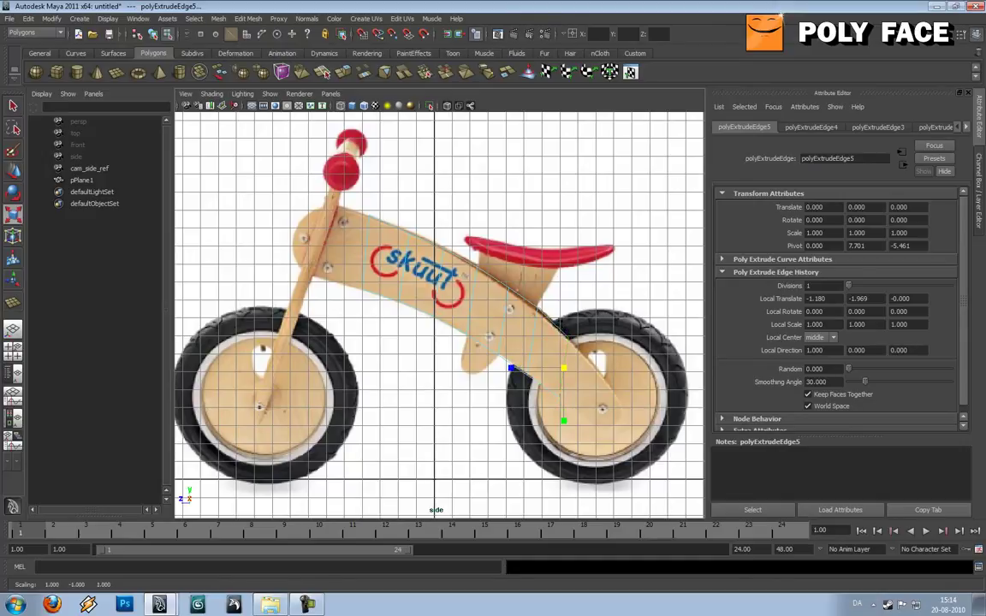
Step: Switch to vertex selection and move the strip's rearmost vertices and the neighbouring lower vertex onto the frame's outline at the rear wheel
{"action": "key", "text": "w"}
{"action": "right_click_drag", "start_coordinate": [558, 325], "coordinate": [512, 324]}
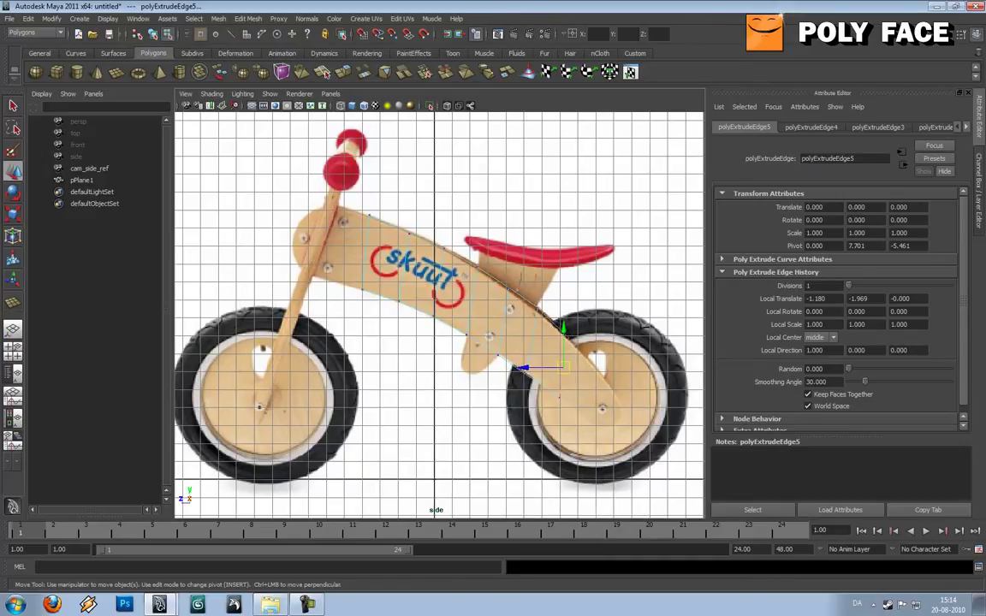
{"action": "mouse_move", "coordinate": [560, 321]}
{"action": "left_mouse_down"}
{"action": "mouse_move", "coordinate": [589, 351]}
{"action": "mouse_move", "coordinate": [566, 340]}
{"action": "left_mouse_up"}
{"action": "left_click", "coordinate": [589, 324]}
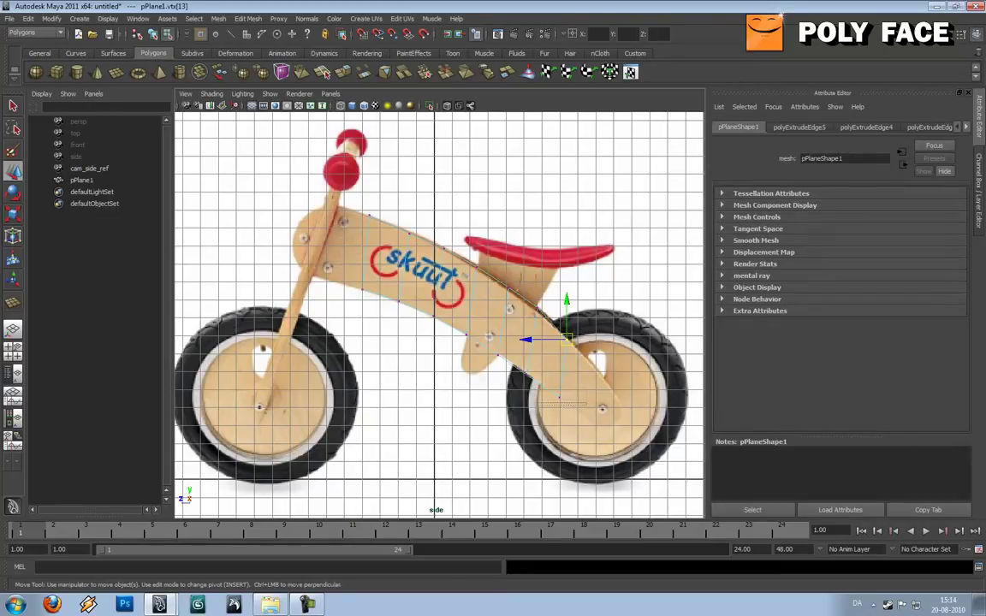
{"action": "mouse_move", "coordinate": [548, 385]}
{"action": "left_mouse_down"}
{"action": "mouse_move", "coordinate": [575, 411]}
{"action": "mouse_move", "coordinate": [499, 354]}
{"action": "mouse_move", "coordinate": [536, 385]}
{"action": "mouse_move", "coordinate": [527, 372]}
{"action": "left_mouse_up"}
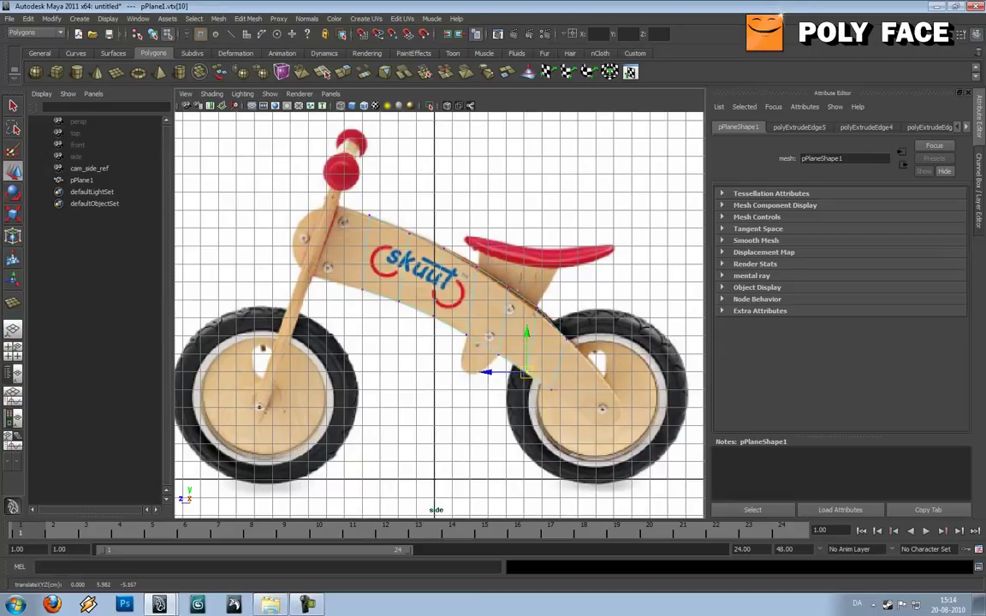
Step: Align the strip's upper vertices below the seat and near the handlebar with the frame's upper outline
{"action": "left_click", "coordinate": [535, 310]}
{"action": "left_click", "coordinate": [508, 288]}
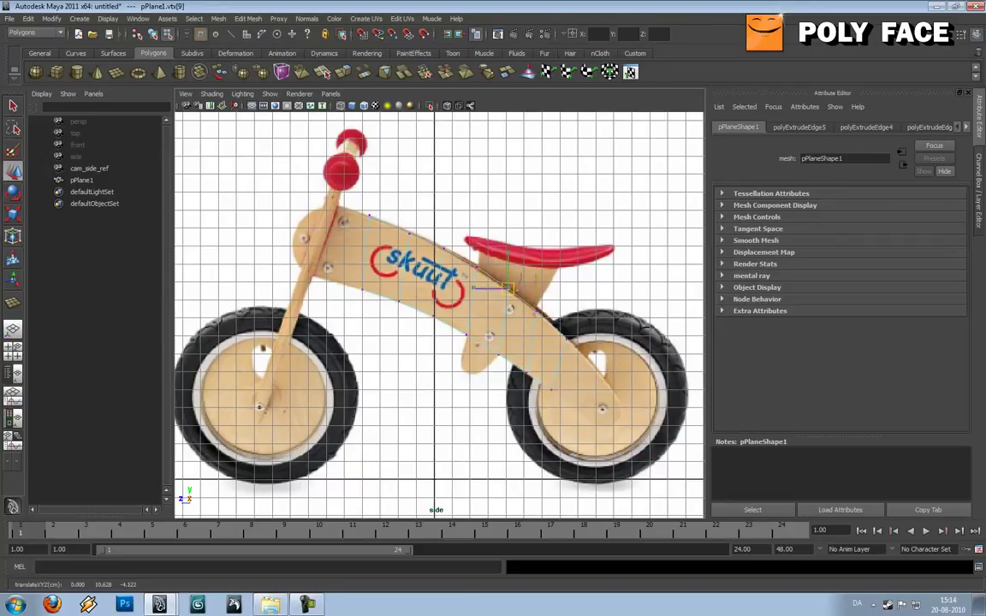
{"action": "left_click", "coordinate": [477, 266]}
{"action": "left_click_drag", "start_coordinate": [477, 266], "coordinate": [476, 270]}
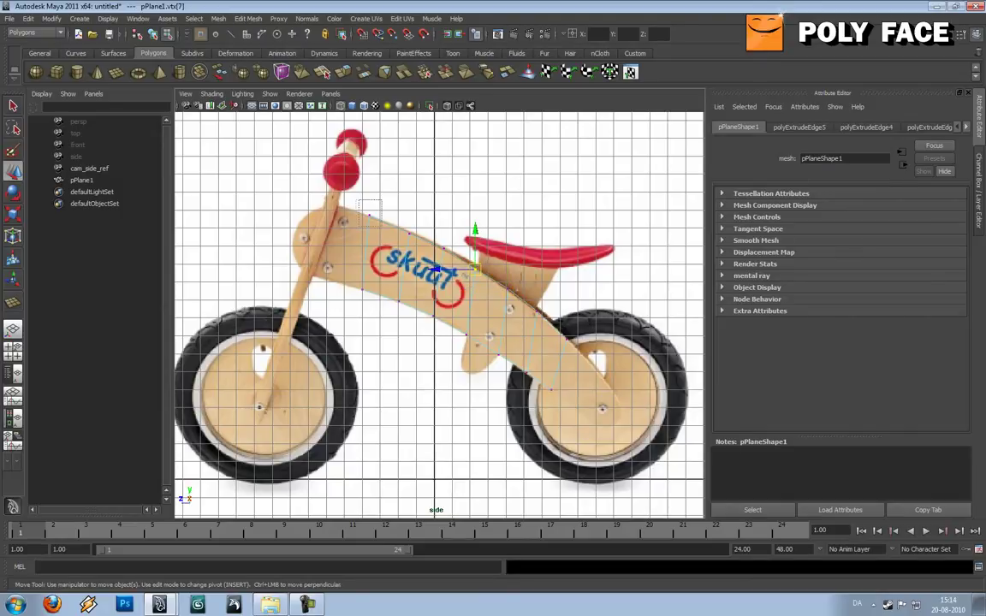
{"action": "left_click", "coordinate": [368, 218]}
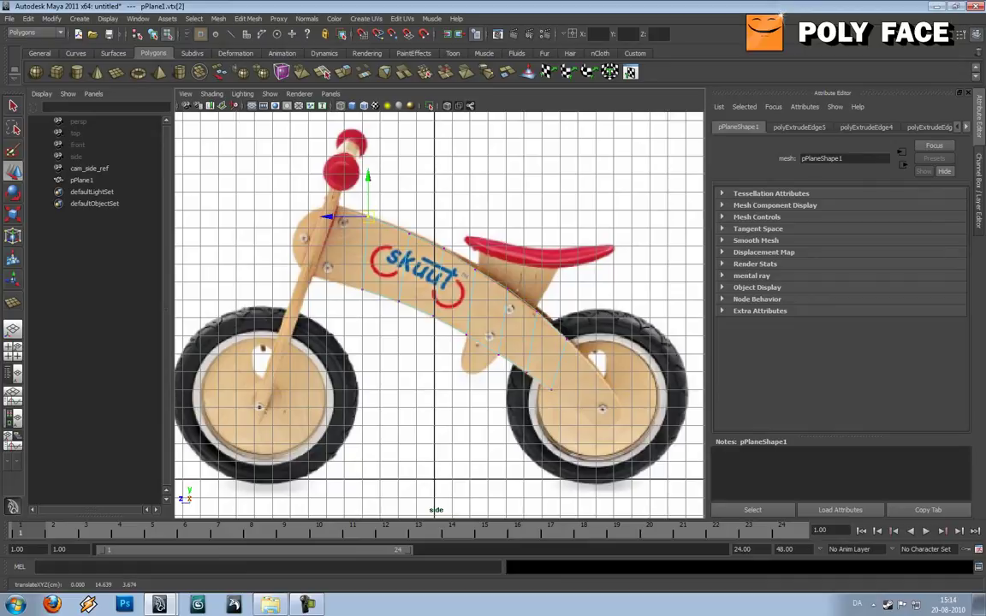
Step: Extrude the strip's end edge further over the rear wheel and fit its two new vertices to the frame's outline
{"action": "right_click", "coordinate": [567, 356]}
{"action": "mouse_move", "coordinate": [566, 345]}
{"action": "right_mouse_down"}
{"action": "mouse_move", "coordinate": [565, 355]}
{"action": "mouse_move", "coordinate": [560, 329]}
{"action": "right_mouse_up"}
{"action": "left_click", "coordinate": [559, 365]}
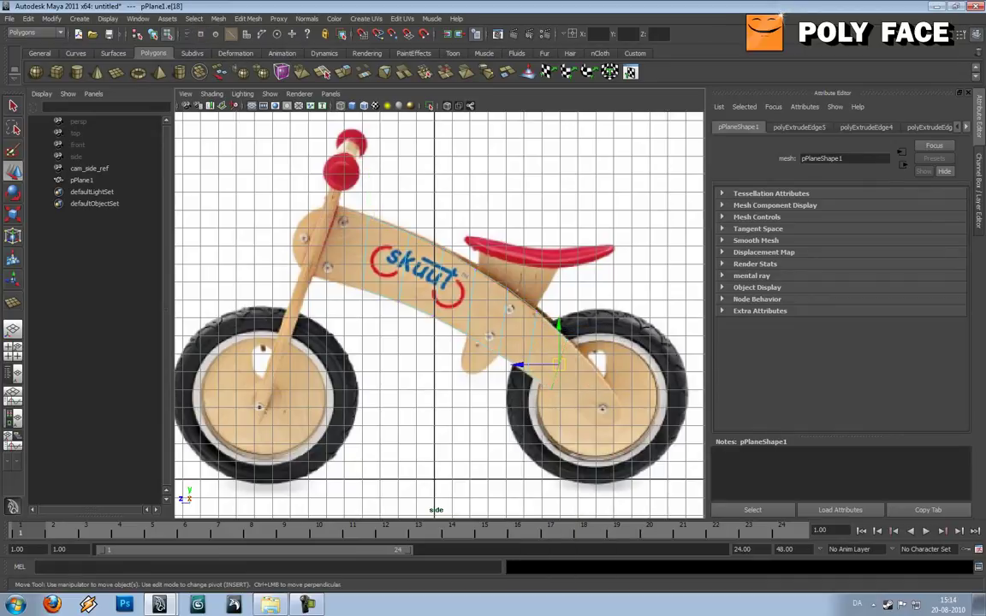
{"action": "key", "text": "g"}
{"action": "left_click_drag", "start_coordinate": [559, 365], "coordinate": [588, 388]}
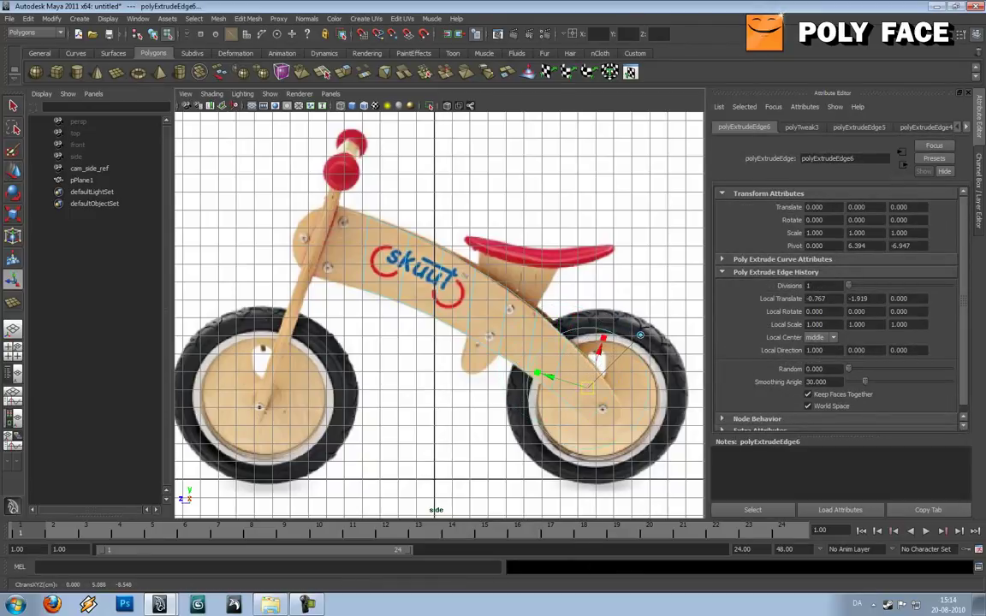
{"action": "right_click_drag", "start_coordinate": [589, 388], "coordinate": [556, 387]}
{"action": "left_click", "coordinate": [596, 361]}
{"action": "key", "text": "w"}
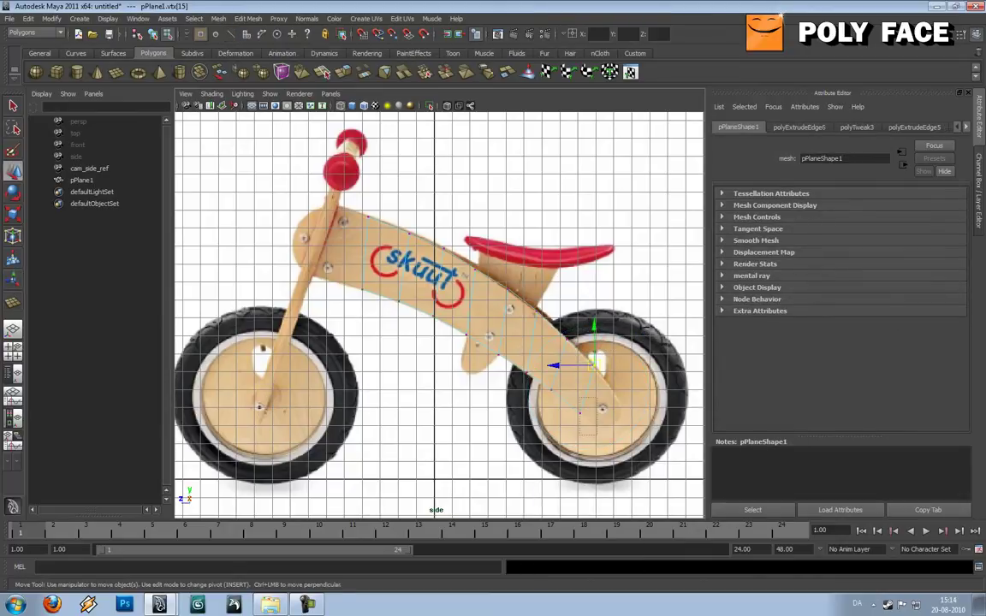
{"action": "left_click_drag", "start_coordinate": [596, 361], "coordinate": [578, 410]}
Step: Extrude the end edge to the rear axle bolt and move its new vertices onto the frame's upper and lower outlines
{"action": "right_click_drag", "start_coordinate": [592, 371], "coordinate": [592, 344]}
{"action": "left_click", "coordinate": [586, 389]}
{"action": "key", "text": "g"}
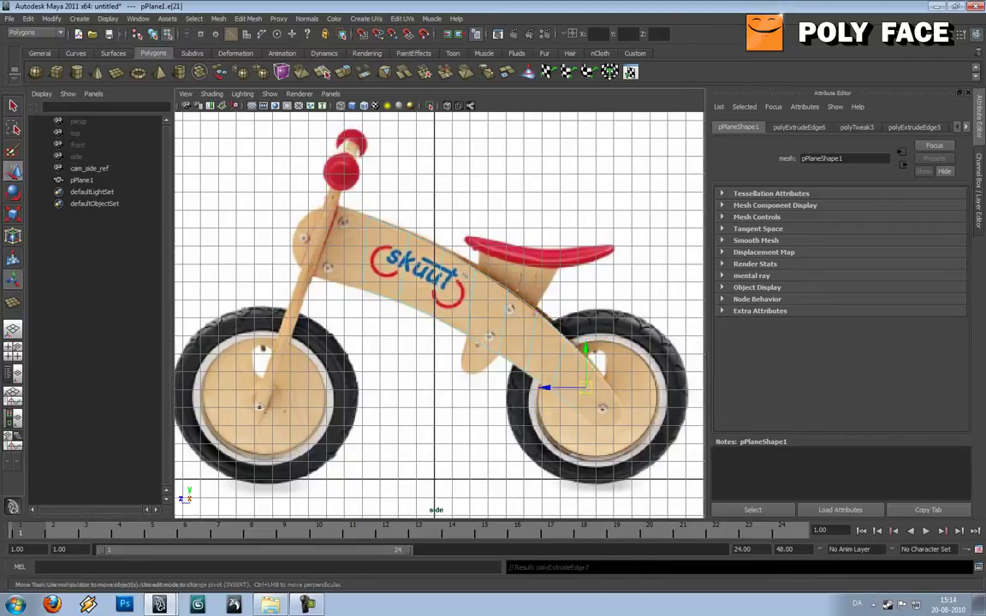
{"action": "key", "text": "w"}
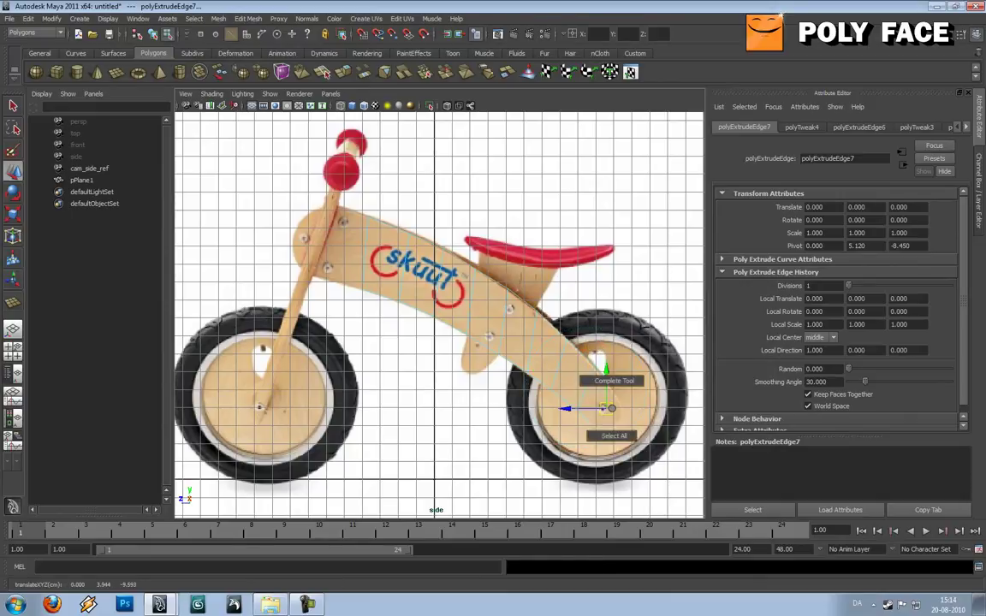
{"action": "left_click_drag", "start_coordinate": [585, 388], "coordinate": [603, 408]}
{"action": "right_click_drag", "start_coordinate": [557, 377], "coordinate": [511, 351]}
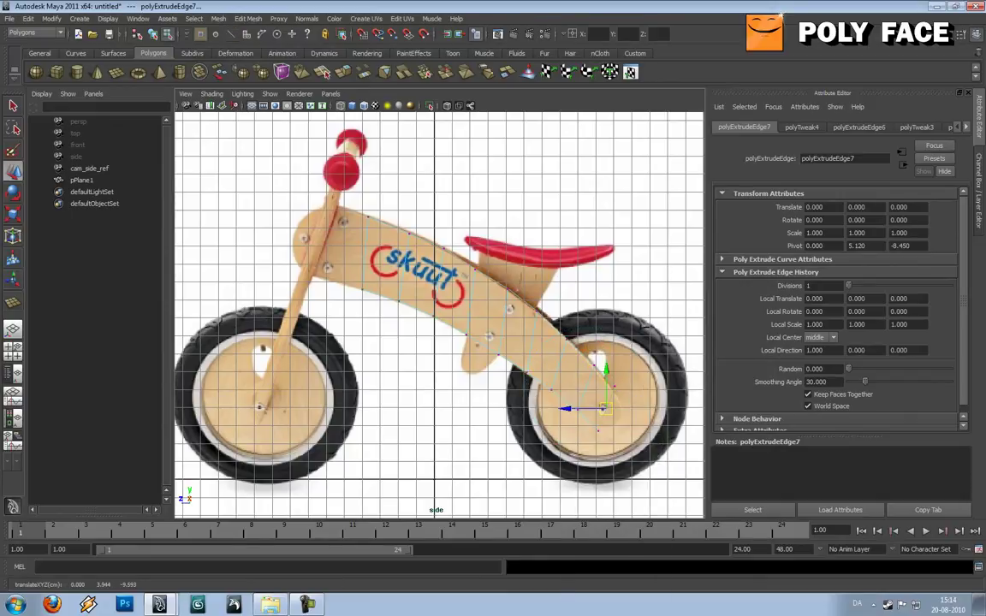
{"action": "left_click_drag", "start_coordinate": [615, 387], "coordinate": [595, 422]}
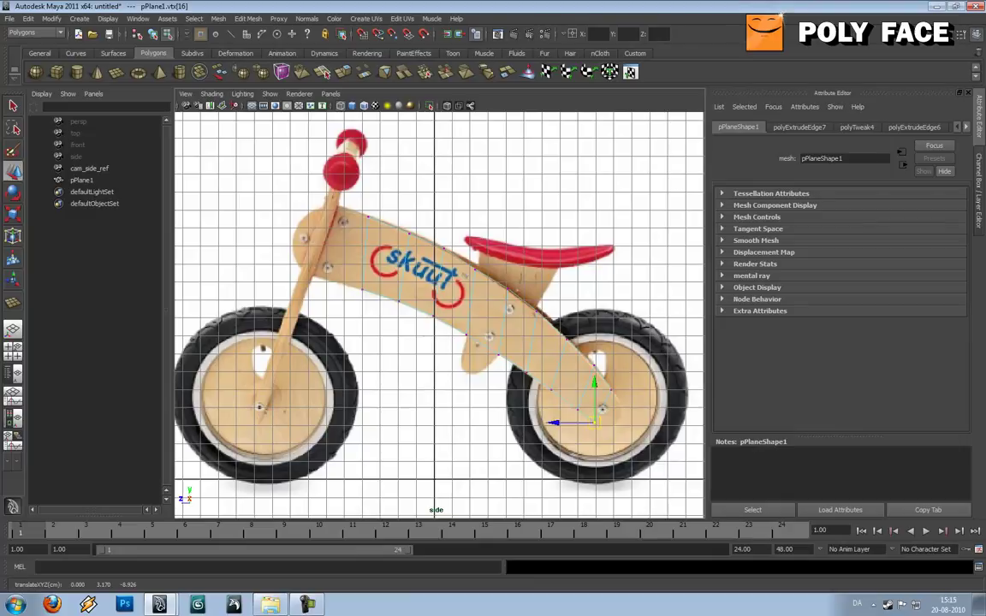
Step: Extrude the end edge past the axle bolt and pull its vertices in to follow the frame's rounded rear tip
{"action": "right_click", "coordinate": [552, 387]}
{"action": "left_click", "coordinate": [604, 405]}
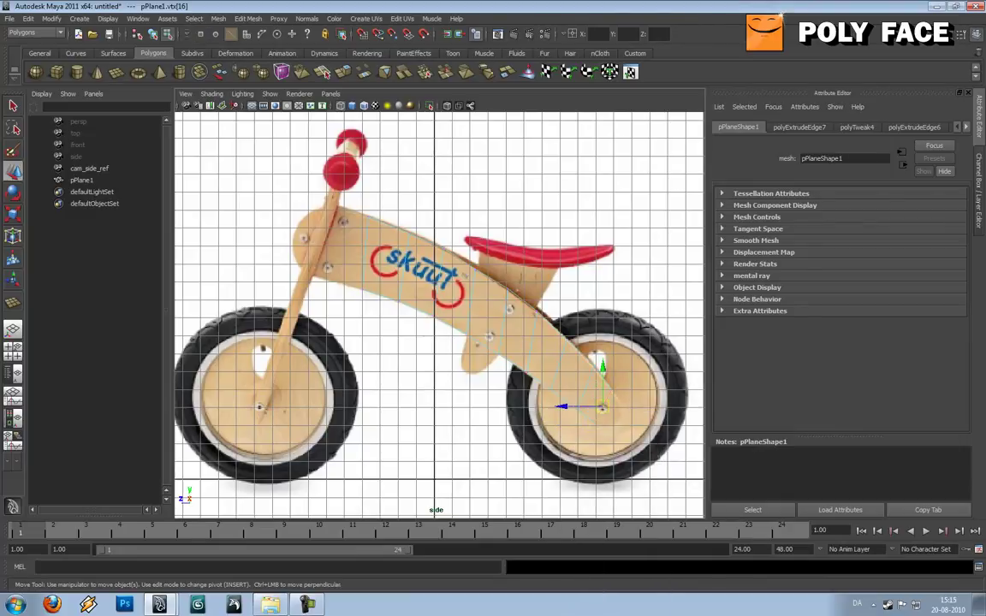
{"action": "key", "text": "ctrl+e"}
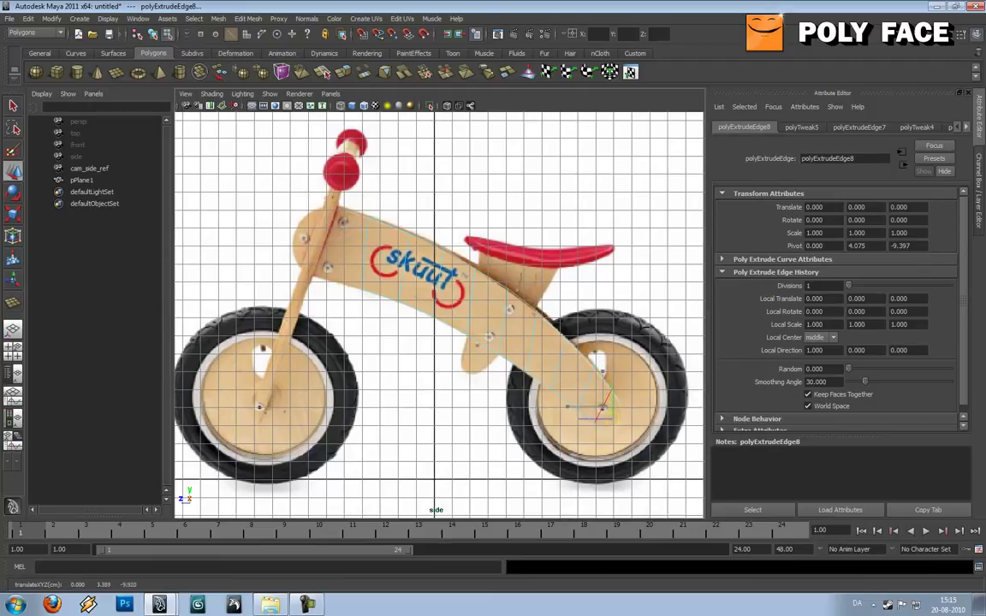
{"action": "right_click", "coordinate": [625, 391]}
{"action": "right_click_drag", "start_coordinate": [602, 399], "coordinate": [584, 392]}
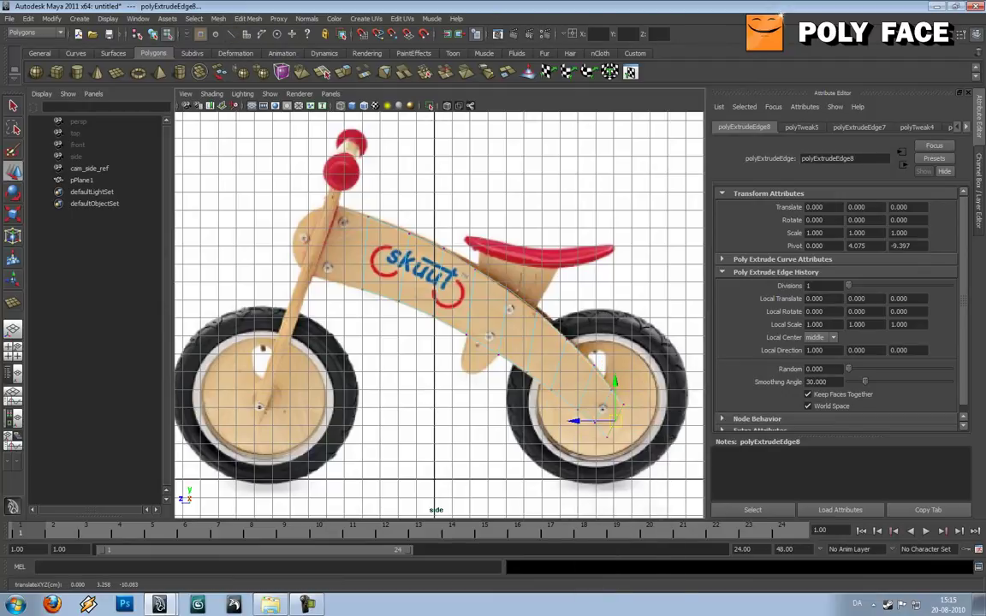
{"action": "left_click_drag", "start_coordinate": [649, 394], "coordinate": [610, 429]}
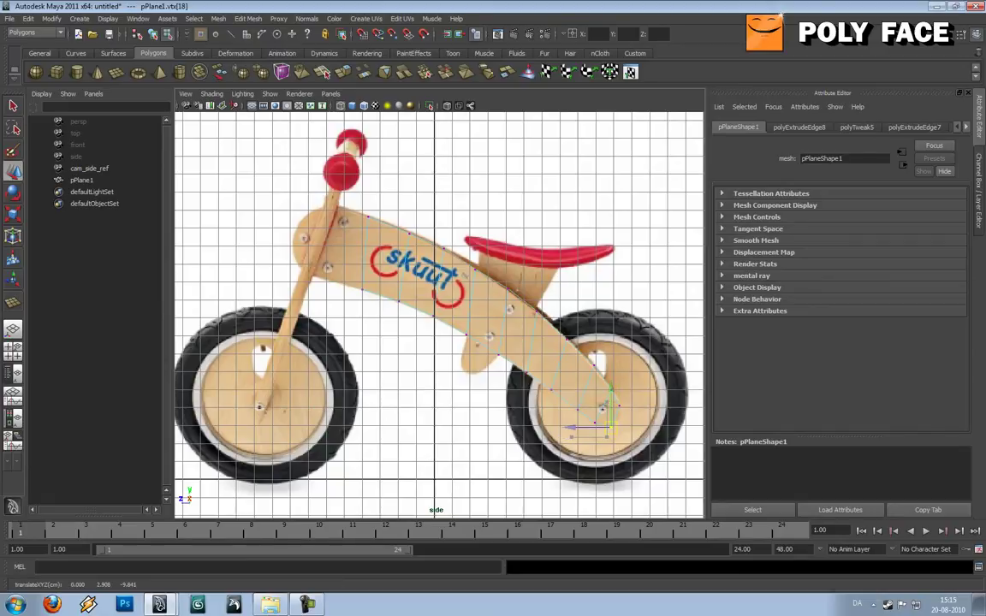
Step: Refine the positions of the two end vertices along the frame's rounded tip at the rear axle
{"action": "middle_click_drag", "start_coordinate": [609, 428], "coordinate": [428, 319], "text": "alt"}
{"action": "scroll", "coordinate": [523, 394], "scroll_direction": "up", "scroll_amount": 1}
{"action": "scroll", "coordinate": [428, 319], "scroll_direction": "up", "scroll_amount": 2}
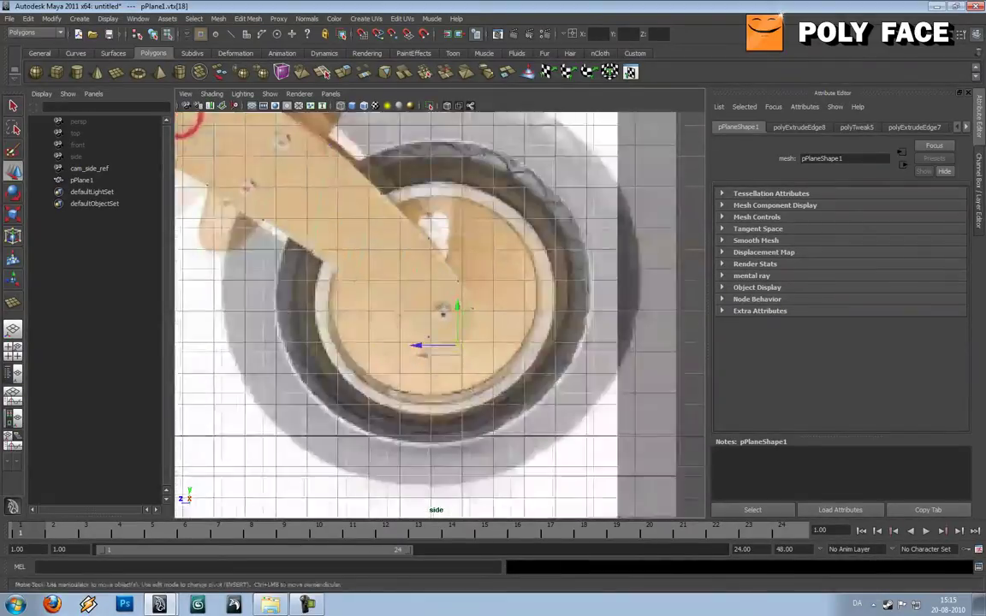
{"action": "scroll", "coordinate": [439, 315], "scroll_direction": "up", "scroll_amount": 5}
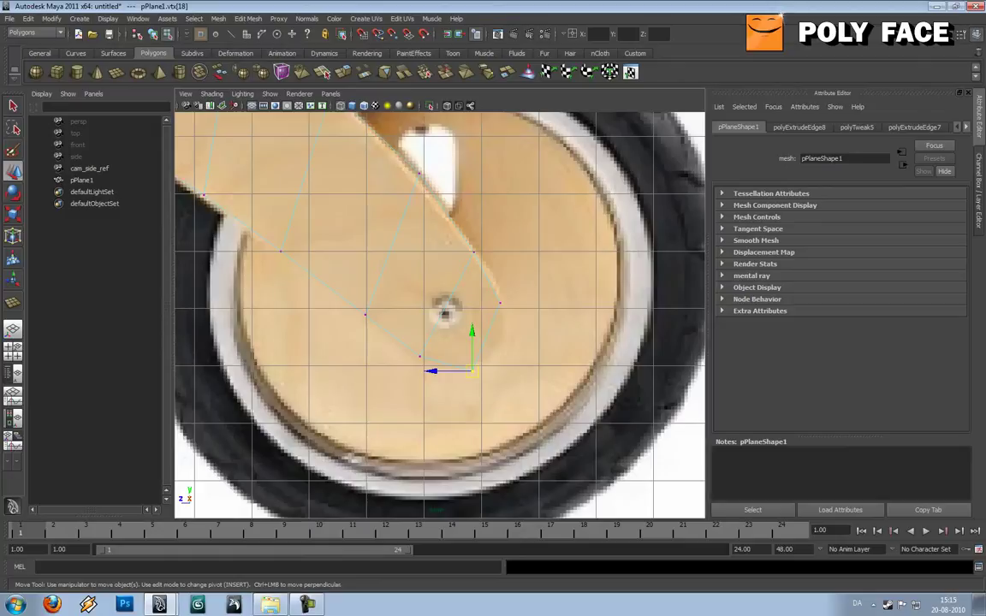
{"action": "left_click_drag", "start_coordinate": [479, 335], "coordinate": [499, 306]}
{"action": "left_click_drag", "start_coordinate": [497, 352], "coordinate": [463, 368]}
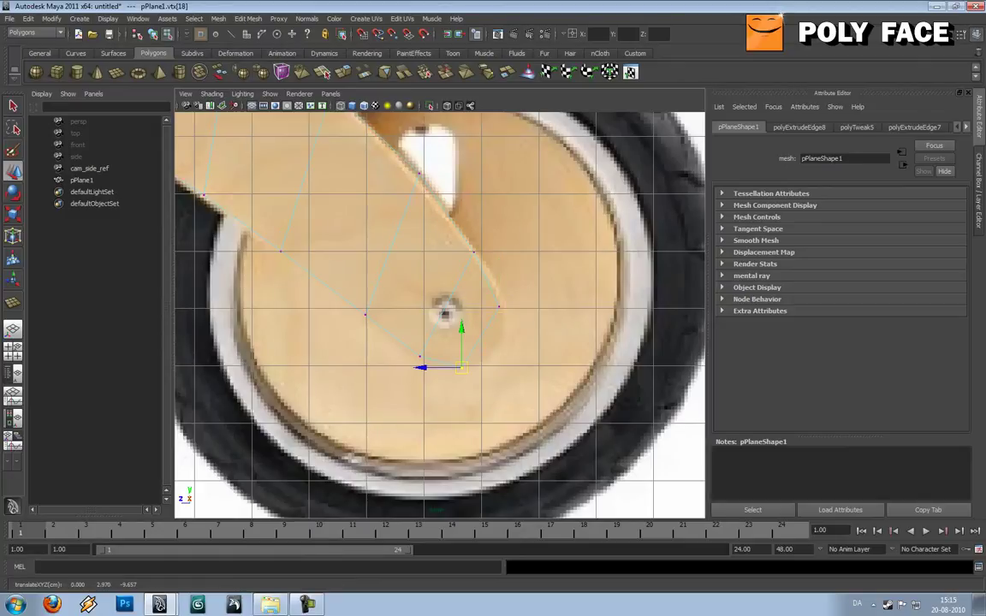
Step: Extrude the strip's rear end edge to the frame's rounded tip and move its new vertices onto the outline
{"action": "right_click_drag", "start_coordinate": [481, 332], "coordinate": [481, 305]}
{"action": "left_click", "coordinate": [482, 335]}
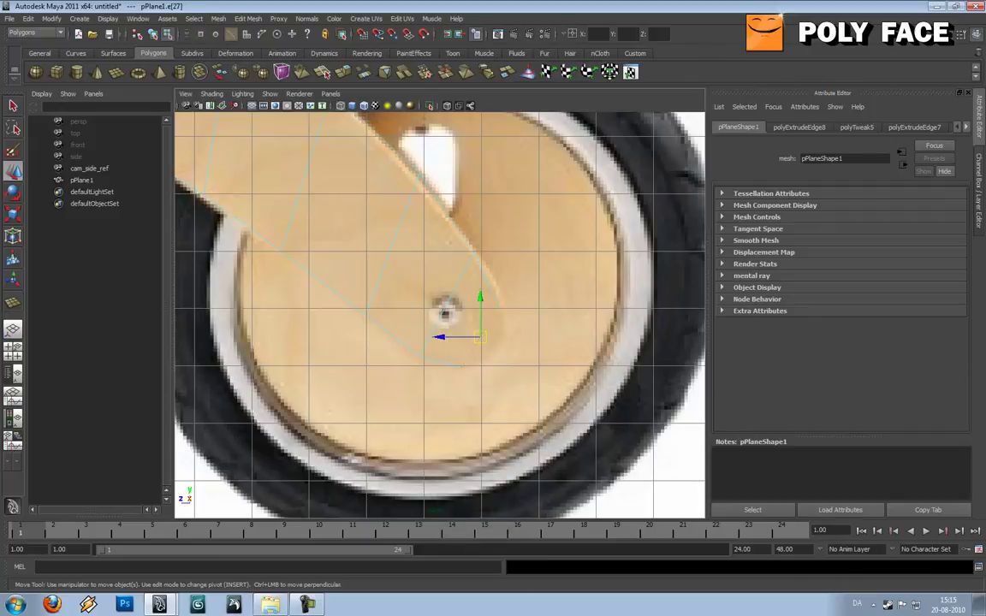
{"action": "key", "text": "g"}
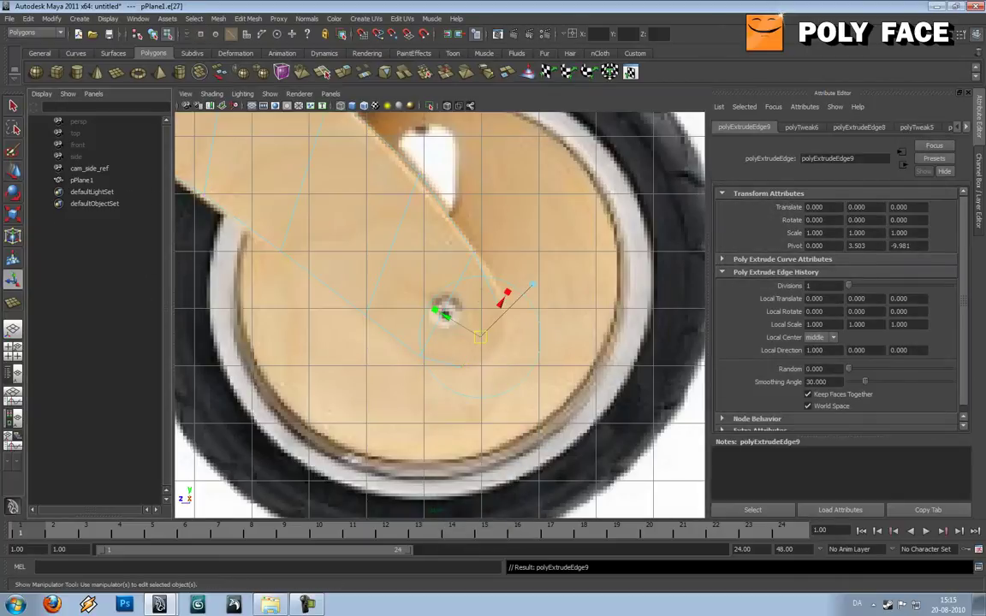
{"action": "key", "text": "w"}
{"action": "left_click_drag", "start_coordinate": [482, 337], "coordinate": [497, 350]}
{"action": "right_click_drag", "start_coordinate": [508, 332], "coordinate": [468, 332]}
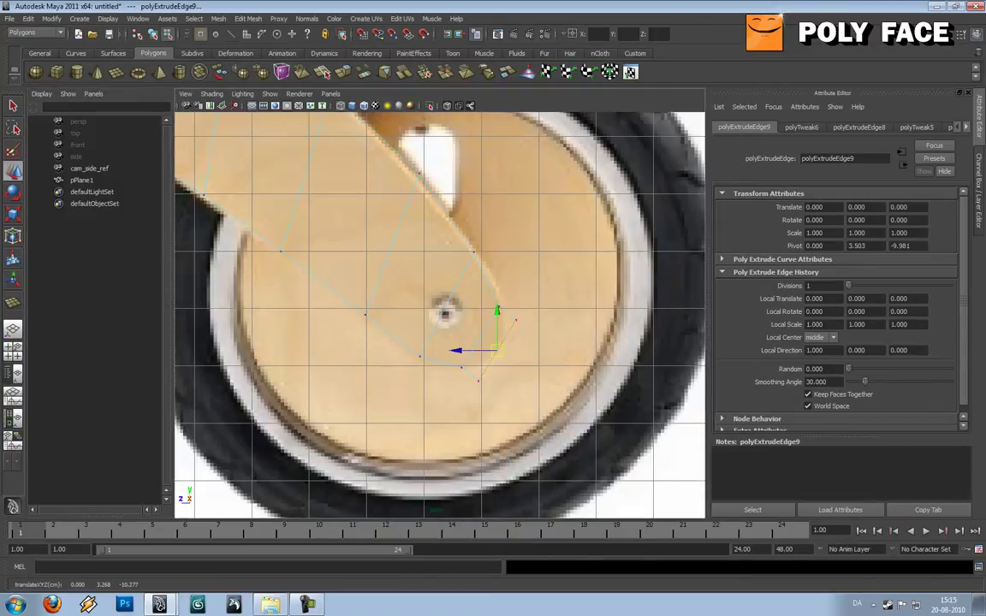
{"action": "left_click_drag", "start_coordinate": [507, 306], "coordinate": [503, 341]}
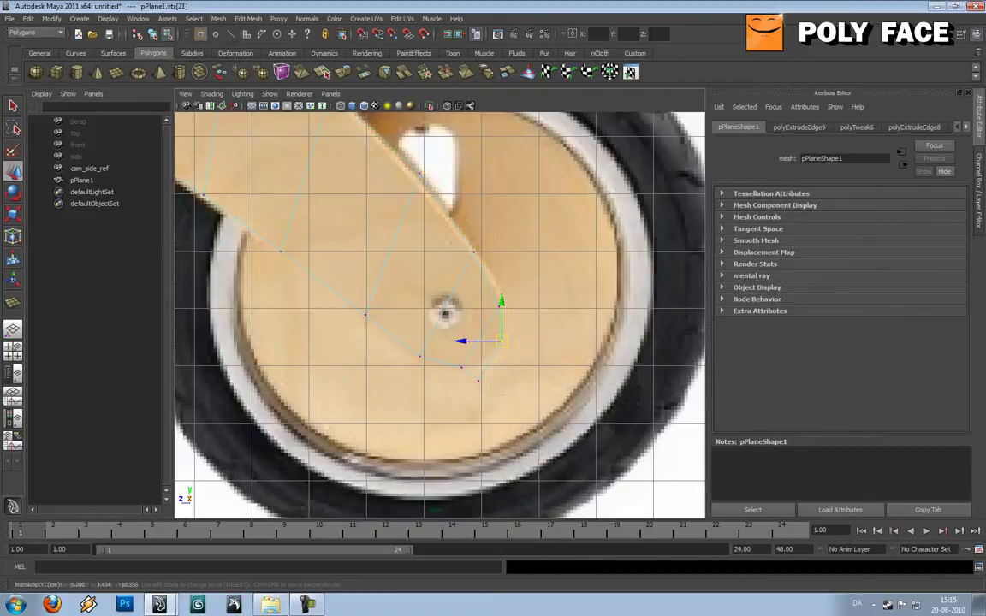
{"action": "left_click", "coordinate": [478, 381]}
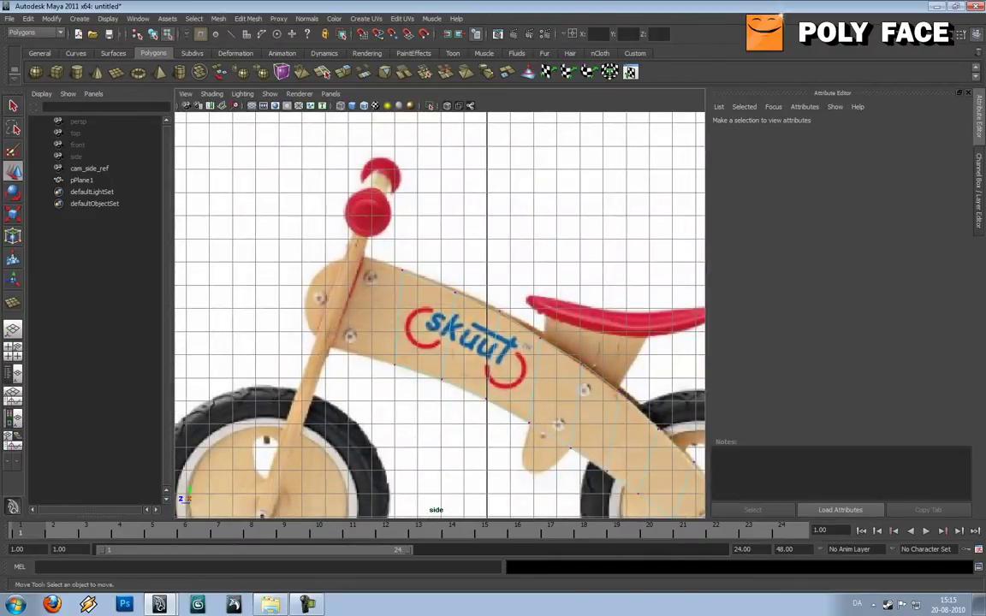
Step: Extrude the strip's front edge twice past the logo toward the steering fork, keeping it between the frame's upper and lower outlines
{"action": "right_click_drag", "start_coordinate": [406, 278], "coordinate": [407, 250]}
{"action": "left_click_drag", "start_coordinate": [356, 245], "coordinate": [400, 334]}
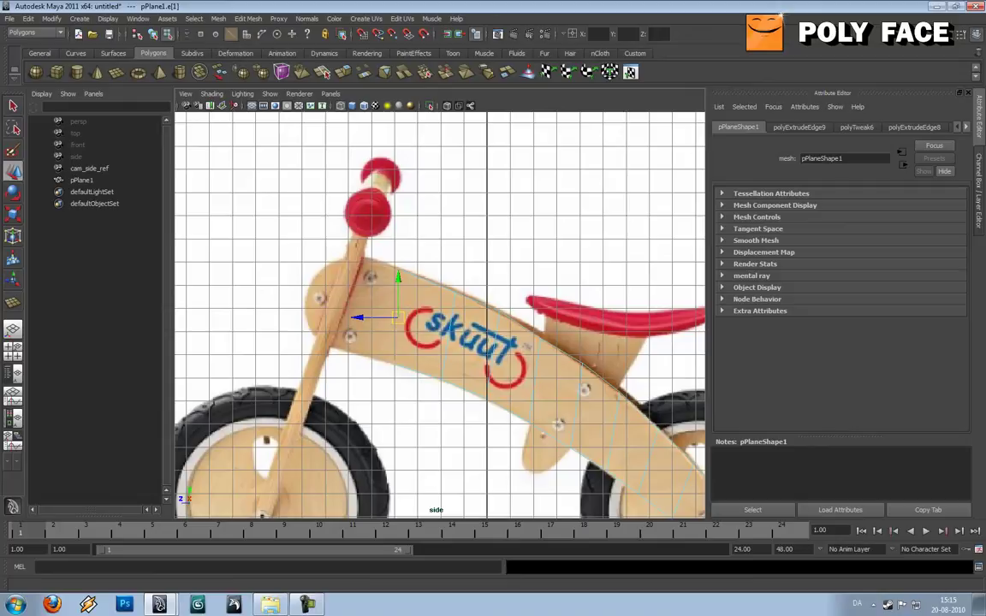
{"action": "left_click", "coordinate": [247, 18]}
{"action": "left_click", "coordinate": [265, 48]}
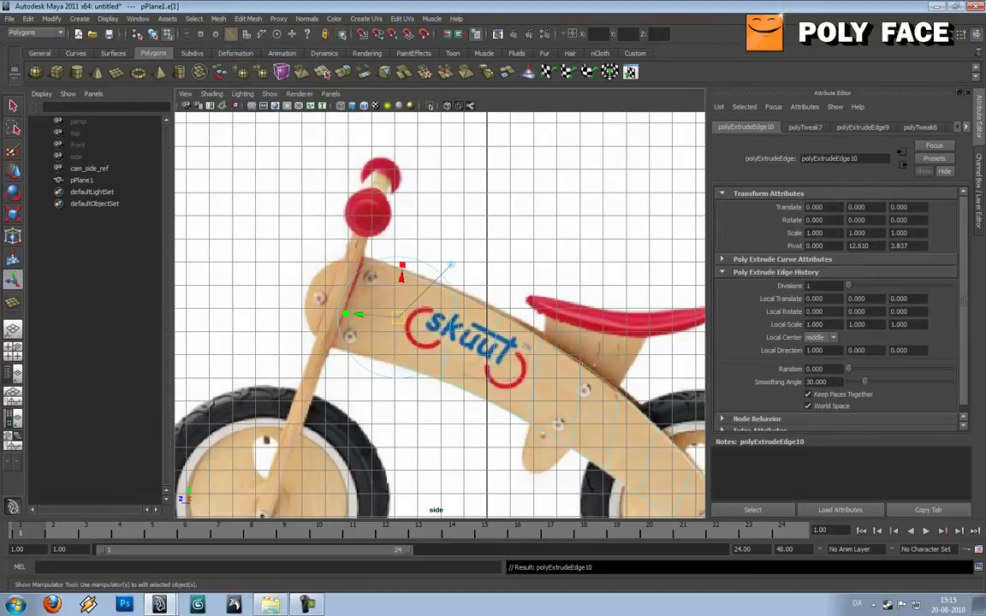
{"action": "left_click_drag", "start_coordinate": [398, 317], "coordinate": [334, 303]}
{"action": "key", "text": "g"}
{"action": "key", "text": "r"}
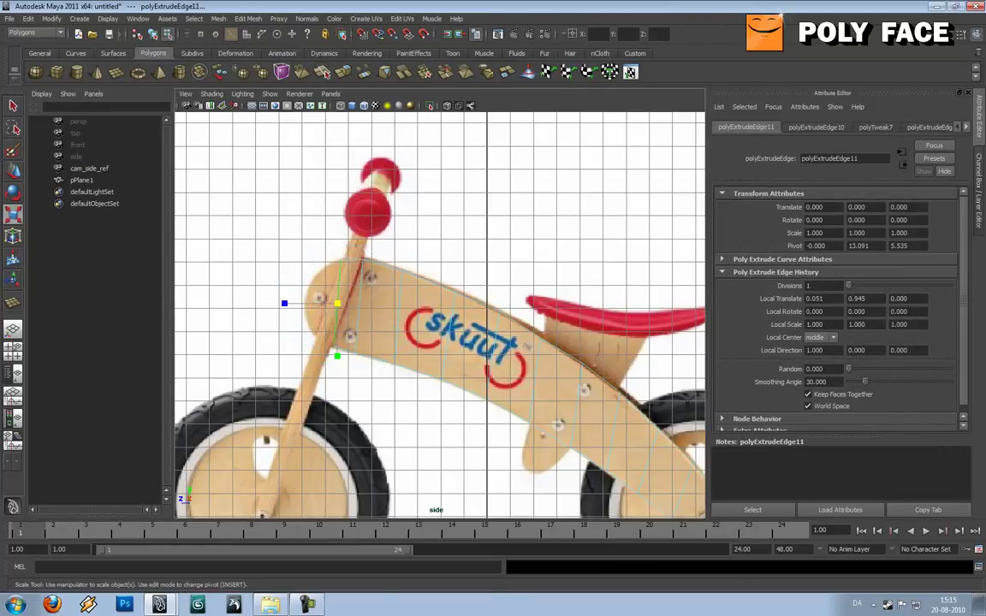
{"action": "left_click", "coordinate": [259, 276]}
{"action": "left_click", "coordinate": [337, 303]}
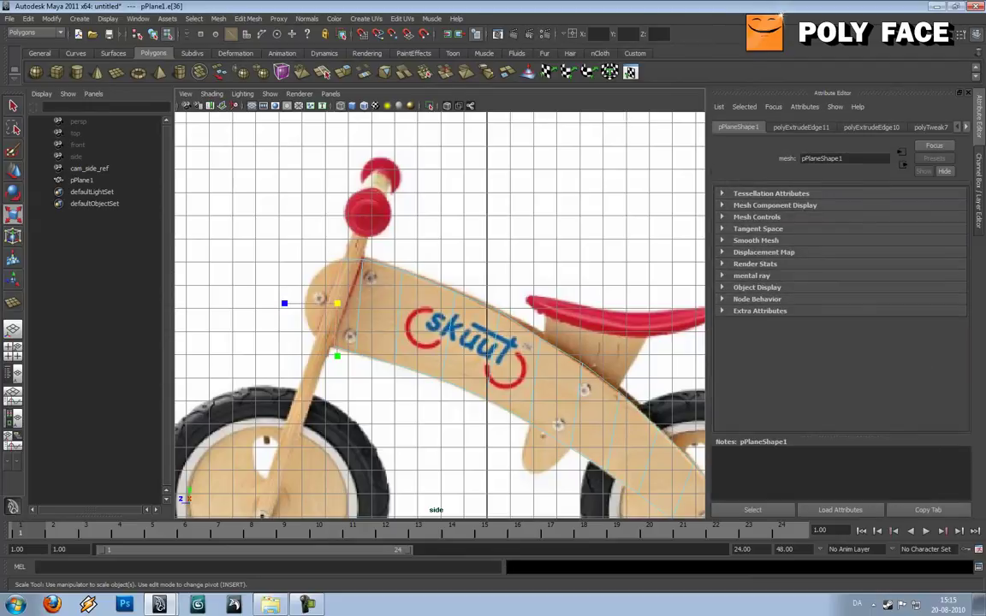
Step: Extrude the front edge to the foremost frame bolt and scale it shorter to match the frame's curve
{"action": "key", "text": "ctrl+e"}
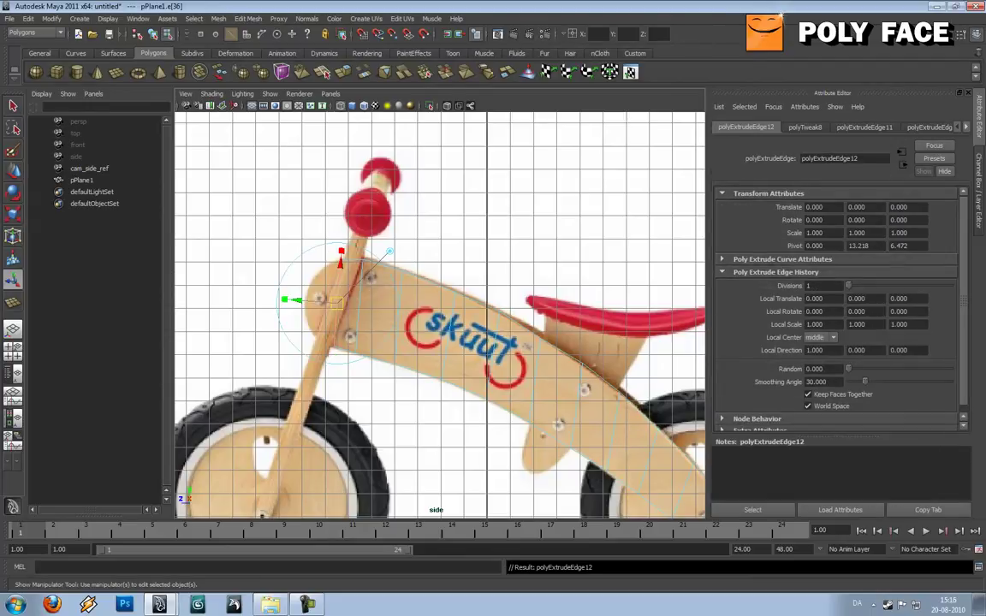
{"action": "key", "text": "w"}
{"action": "left_click_drag", "start_coordinate": [337, 304], "coordinate": [326, 303]}
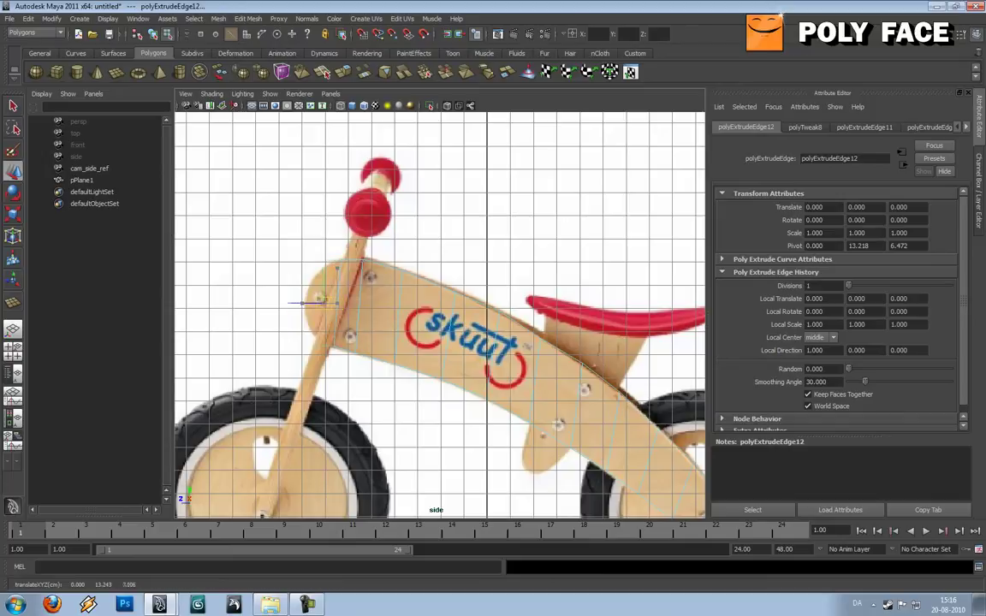
{"action": "key", "text": "r"}
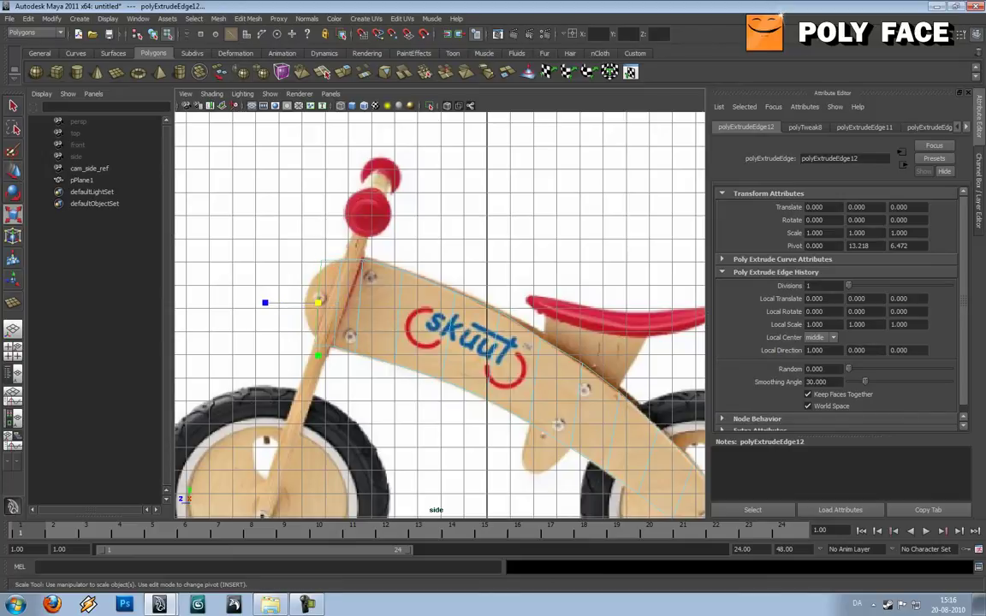
{"action": "left_click_drag", "start_coordinate": [265, 302], "coordinate": [276, 302]}
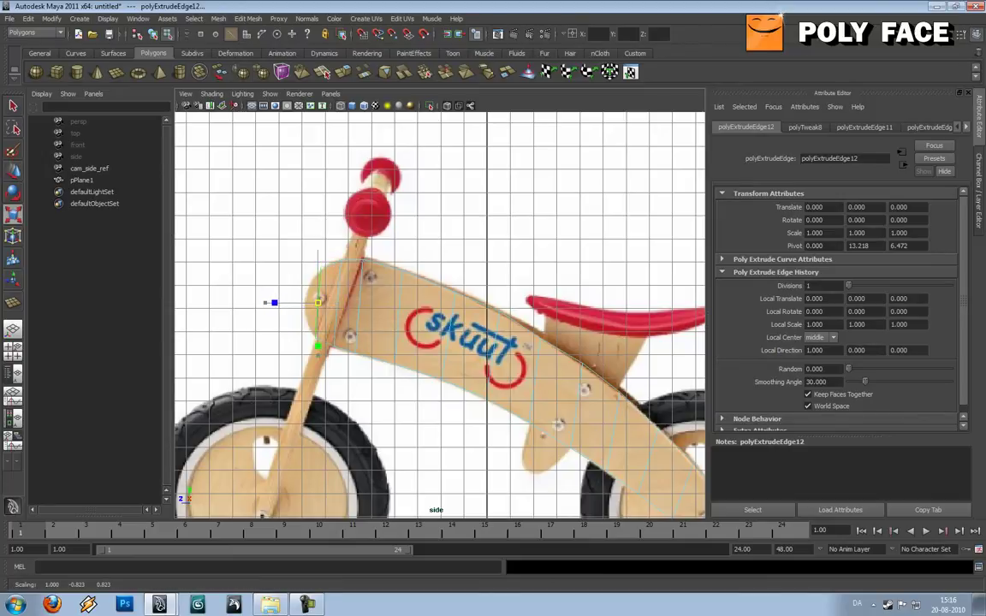
Step: Extrude the front edge out to the frame's rounded front tip, then reposition and scale it to fit the outline
{"action": "key", "text": "w"}
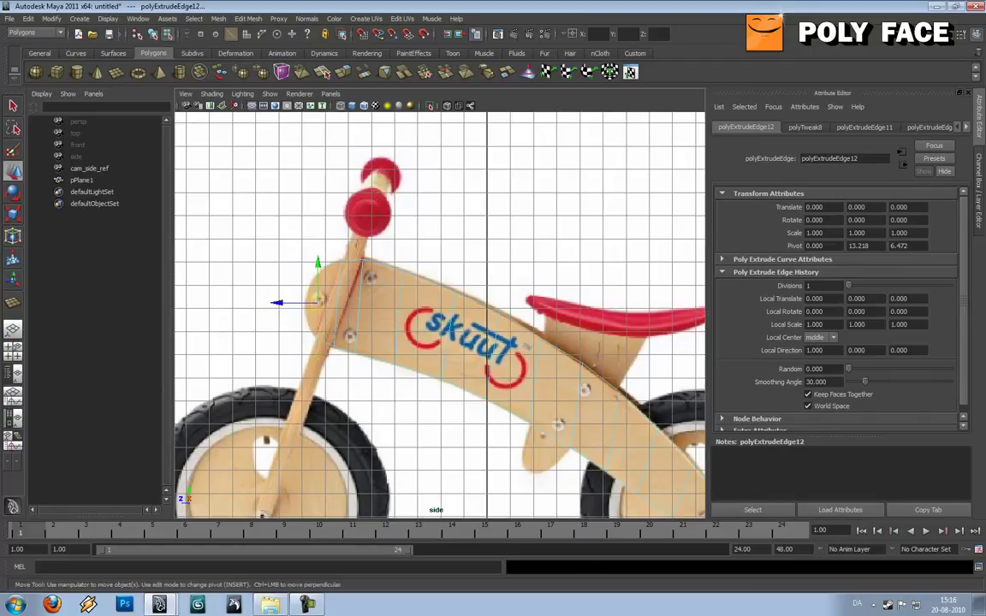
{"action": "key", "text": "g"}
{"action": "left_click_drag", "start_coordinate": [318, 301], "coordinate": [307, 300]}
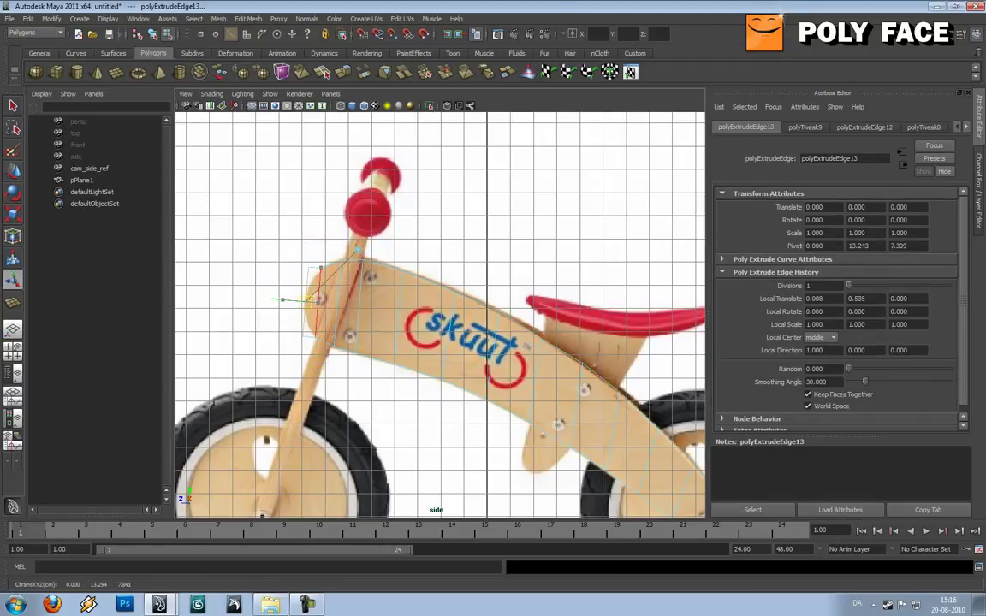
{"action": "key", "text": "r"}
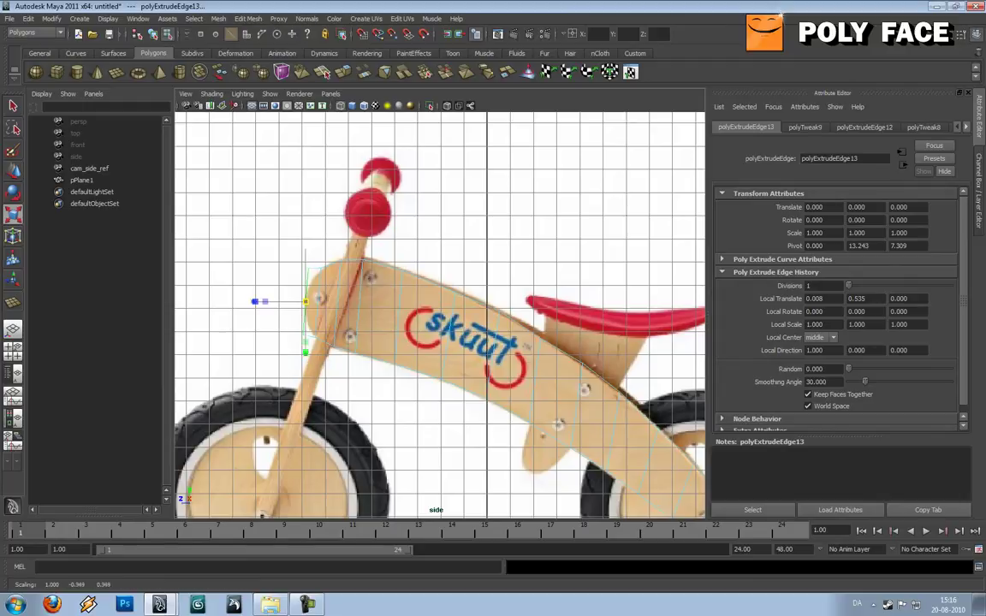
{"action": "key", "text": "w"}
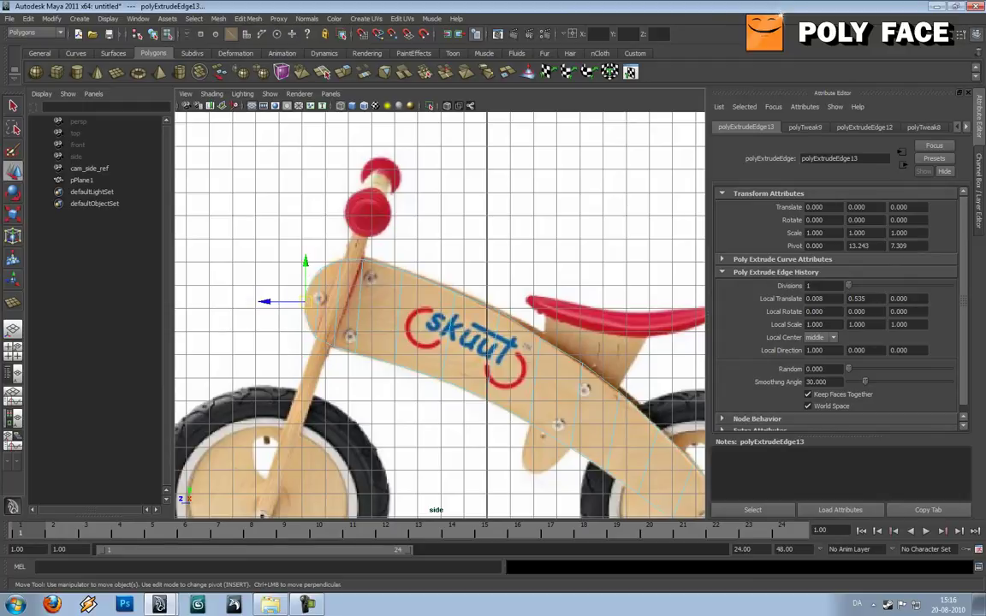
{"action": "left_click_drag", "start_coordinate": [305, 302], "coordinate": [310, 298]}
{"action": "key", "text": "Insert"}
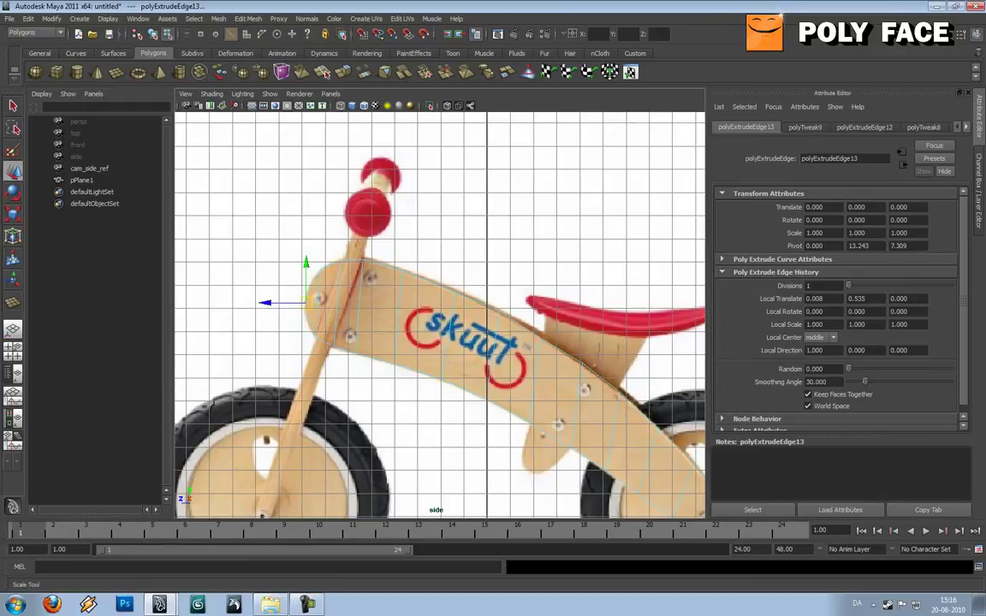
{"action": "key", "text": "r"}
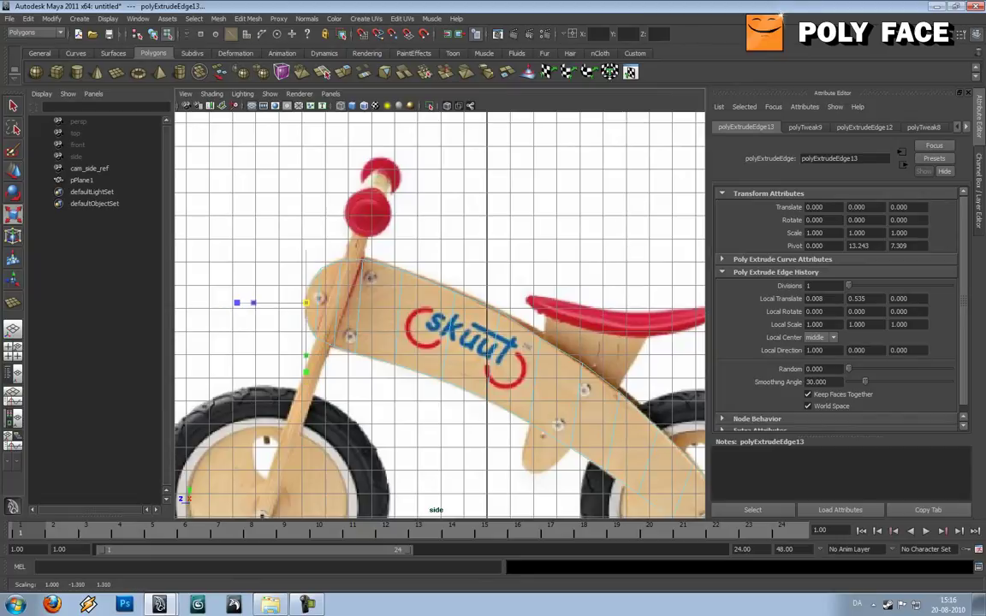
Step: Return to object mode and check the whole frame mesh against the bike photo in the side view
{"action": "key", "text": "w"}
{"action": "right_click_drag", "start_coordinate": [459, 309], "coordinate": [505, 294]}
{"action": "left_click", "coordinate": [498, 323]}
{"action": "scroll", "coordinate": [480, 317], "scroll_direction": "down", "scroll_amount": 3}
{"action": "middle_click_drag", "start_coordinate": [498, 323], "coordinate": [429, 264], "text": "alt"}
{"action": "scroll", "coordinate": [398, 240], "scroll_direction": "down", "scroll_amount": 1}
{"action": "scroll", "coordinate": [398, 240], "scroll_direction": "up", "scroll_amount": 1}
{"action": "scroll", "coordinate": [399, 240], "scroll_direction": "down", "scroll_amount": 1}
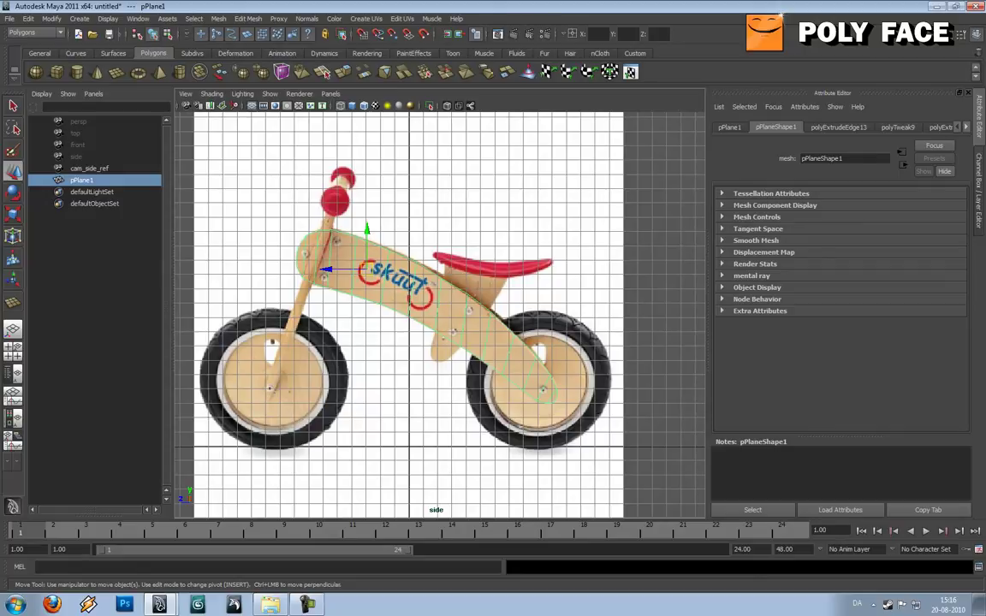
{"action": "key", "text": "space"}
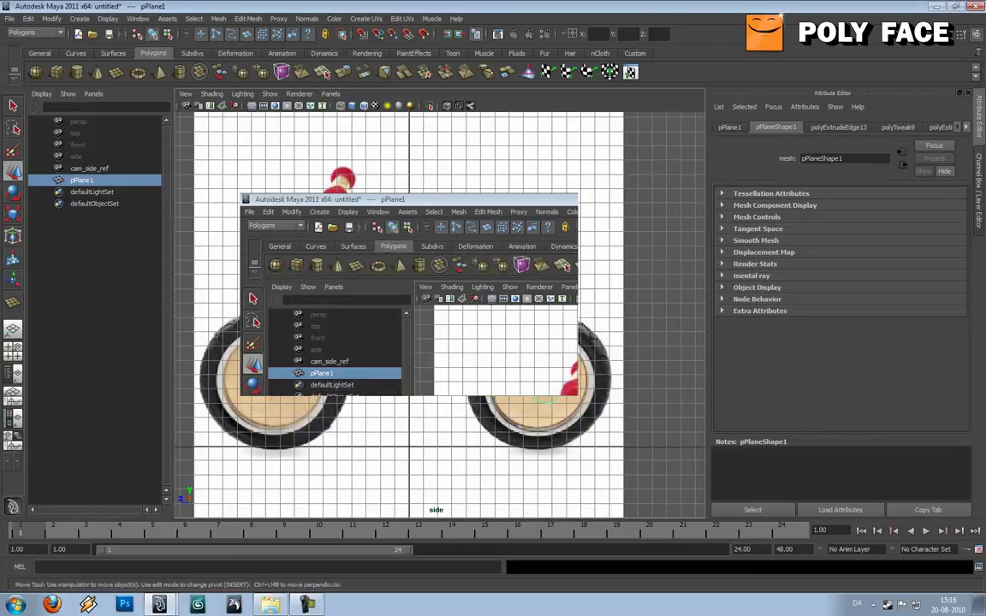
{"action": "left_click", "coordinate": [428, 201]}
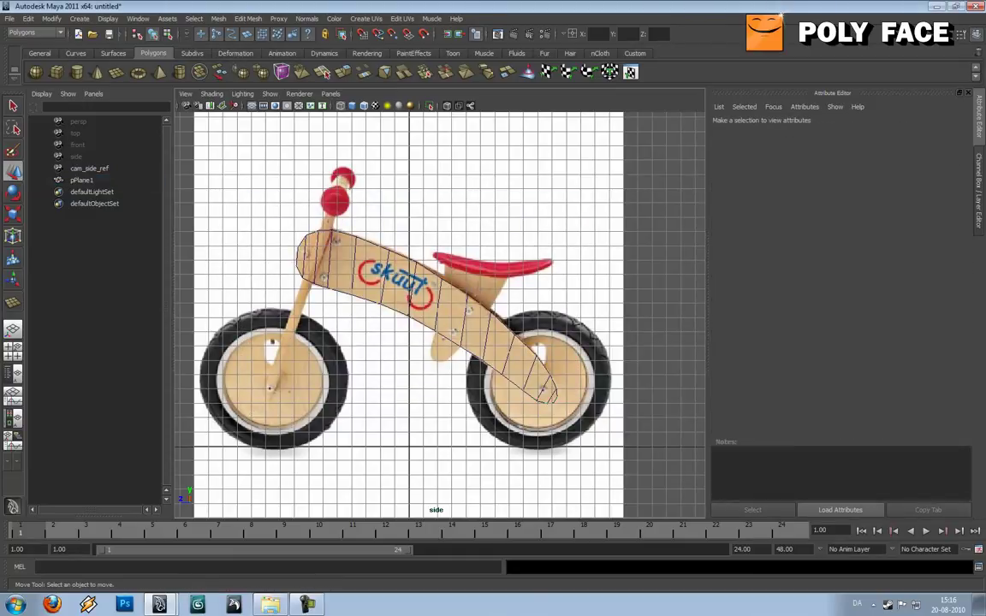
Step: Switch to the perspective view and select the frame mesh in front of the bike image plane
{"action": "left_click", "coordinate": [79, 121]}
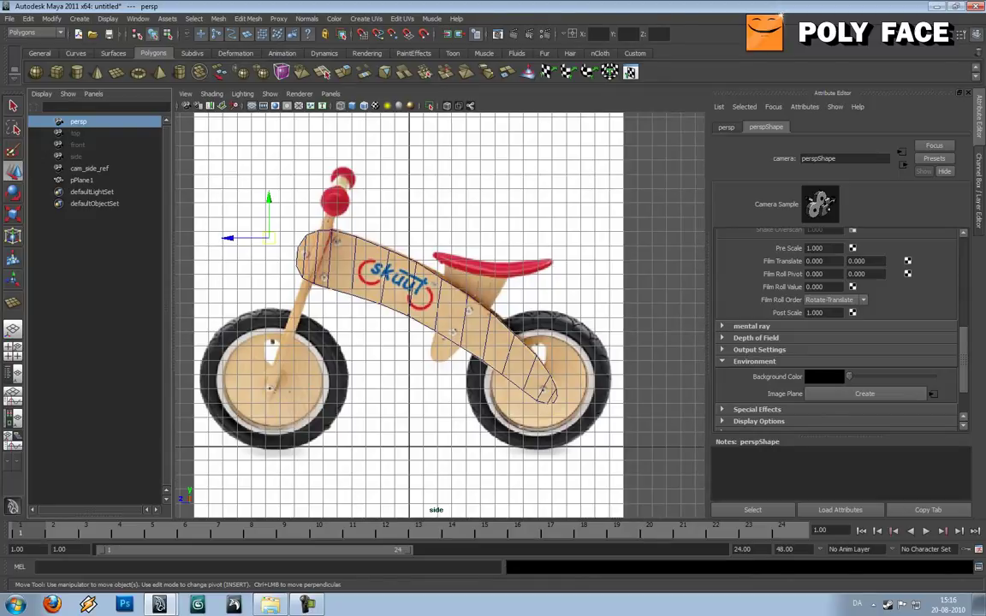
{"action": "key", "text": "space"}
{"action": "left_click_drag", "start_coordinate": [480, 325], "coordinate": [412, 316], "text": "alt"}
{"action": "scroll", "coordinate": [483, 342], "scroll_direction": "down", "scroll_amount": 2}
{"action": "scroll", "coordinate": [458, 319], "scroll_direction": "up", "scroll_amount": 2}
{"action": "left_click", "coordinate": [454, 278]}
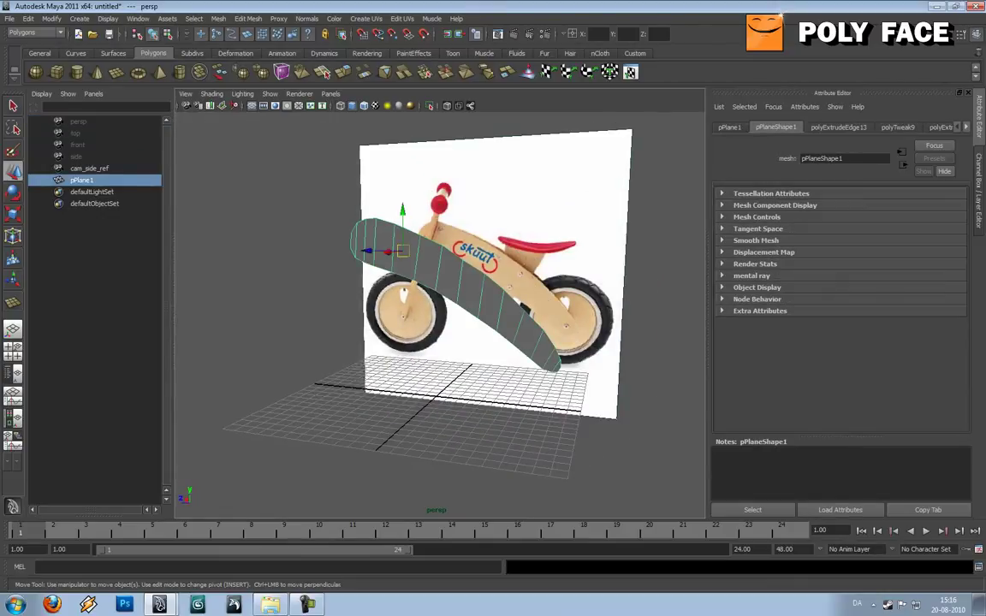
Step: Examine the flat frame mesh and its edge layout against the image plane from several angles
{"action": "left_click_drag", "start_coordinate": [453, 278], "coordinate": [513, 286], "text": "alt"}
{"action": "scroll", "coordinate": [406, 283], "scroll_direction": "up", "scroll_amount": 2}
{"action": "left_click", "coordinate": [591, 257]}
{"action": "left_click", "coordinate": [453, 272]}
{"action": "key", "text": "1"}
{"action": "left_click", "coordinate": [590, 257]}
{"action": "left_click_drag", "start_coordinate": [265, 428], "coordinate": [291, 428], "text": "alt"}
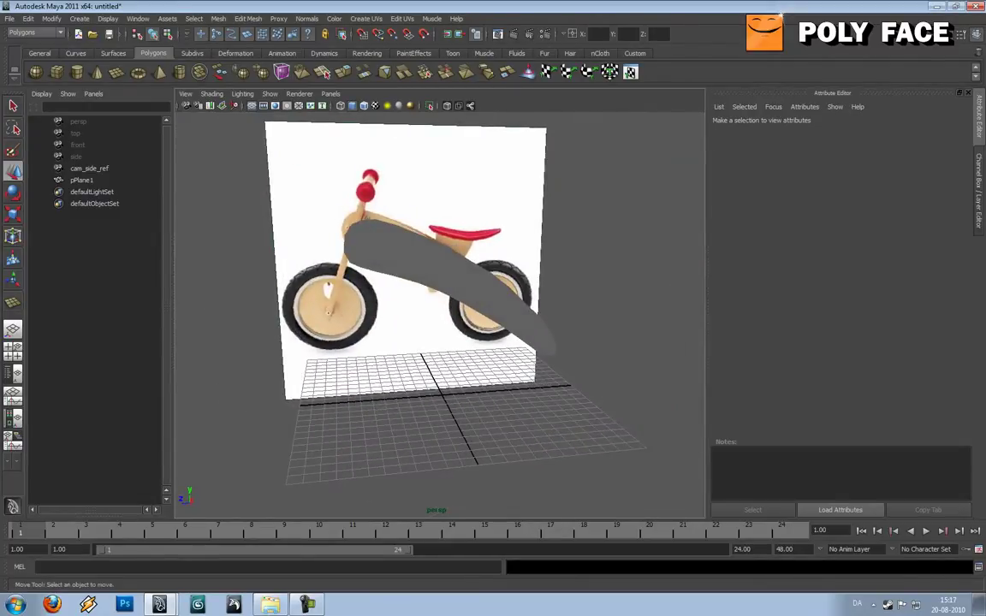
{"action": "left_click", "coordinate": [81, 180]}
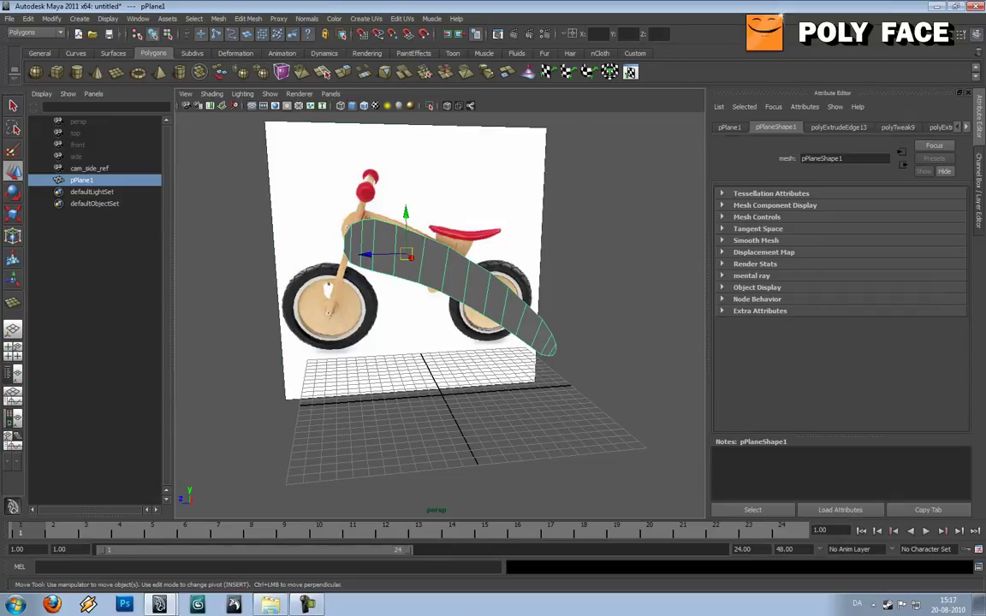
{"action": "left_click_drag", "start_coordinate": [454, 325], "coordinate": [368, 332], "text": "alt"}
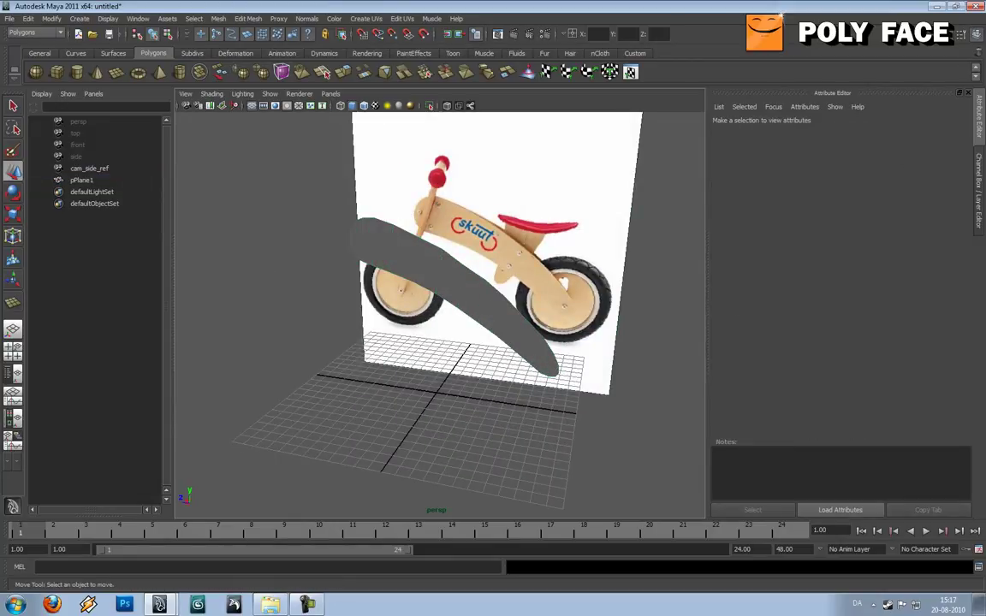
Step: Create a tall polygon cube on the grid in front of the frame mesh
{"action": "left_click", "coordinate": [56, 71]}
{"action": "mouse_move", "coordinate": [376, 266]}
{"action": "left_mouse_down", "text": "alt"}
{"action": "mouse_move", "coordinate": [370, 364]}
{"action": "mouse_move", "coordinate": [409, 435]}
{"action": "mouse_move", "coordinate": [405, 449]}
{"action": "left_mouse_up", "text": "alt"}
{"action": "left_click_drag", "start_coordinate": [405, 448], "coordinate": [405, 401]}
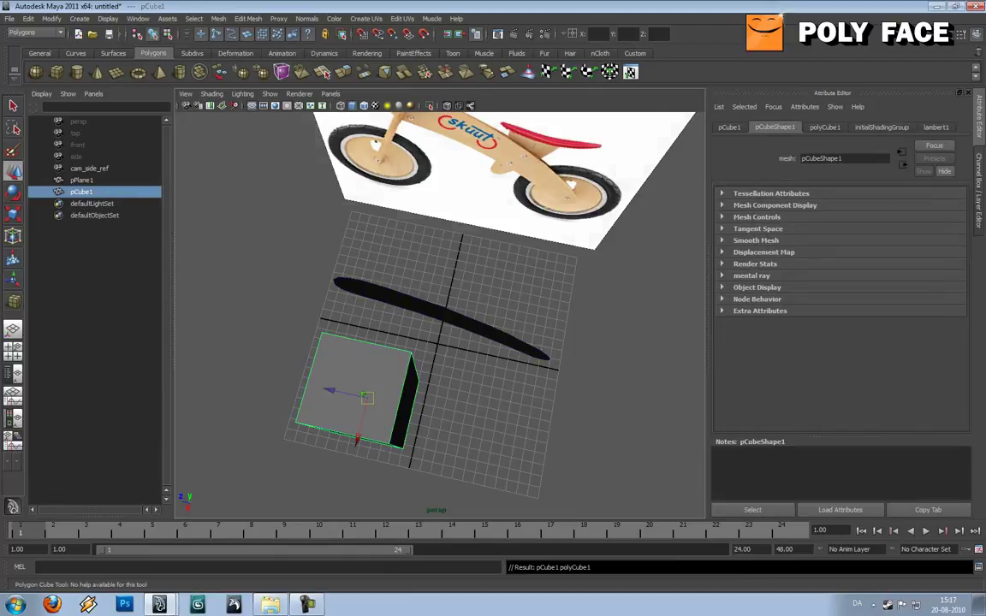
Step: Frame the polygon cube in the perspective view and examine its faces from several sides
{"action": "left_click", "coordinate": [466, 400]}
{"action": "left_click_drag", "start_coordinate": [467, 400], "coordinate": [424, 310], "text": "alt"}
{"action": "left_click", "coordinate": [364, 338]}
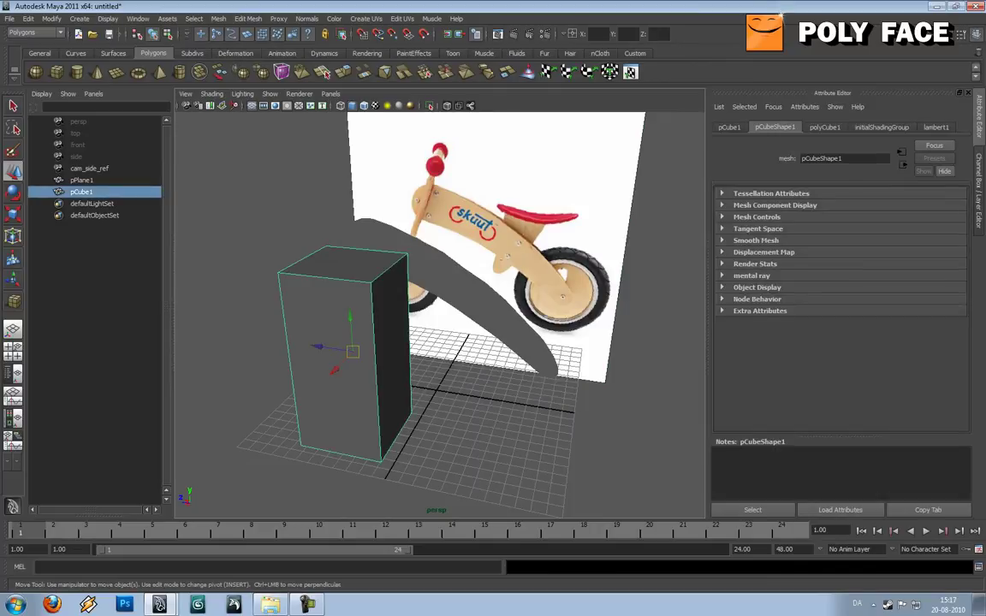
{"action": "key", "text": "f"}
{"action": "left_click_drag", "start_coordinate": [368, 334], "coordinate": [201, 330], "text": "alt"}
{"action": "left_click", "coordinate": [279, 336]}
{"action": "left_click", "coordinate": [450, 333]}
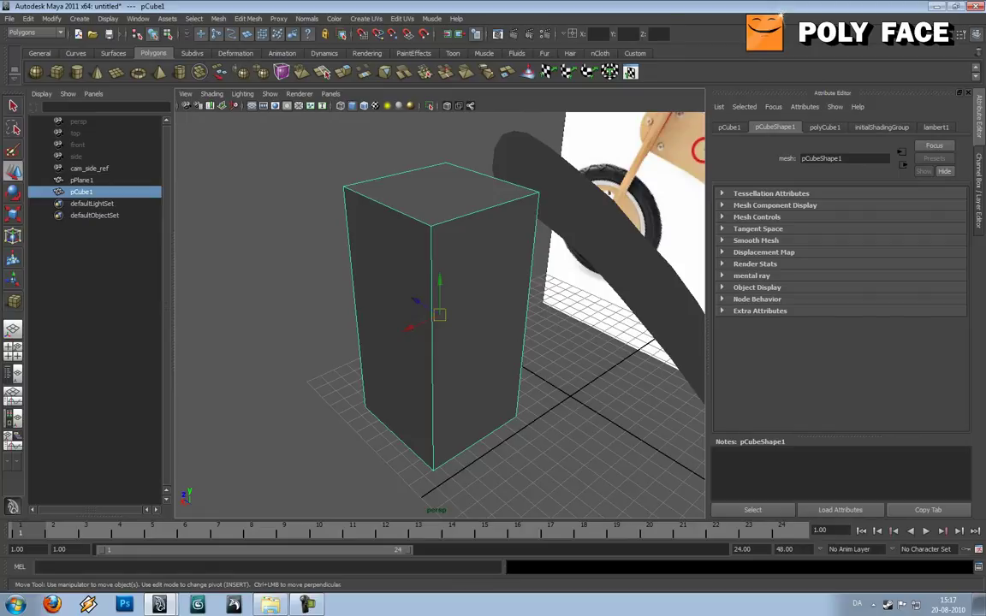
{"action": "left_click_drag", "start_coordinate": [359, 329], "coordinate": [479, 320], "text": "alt"}
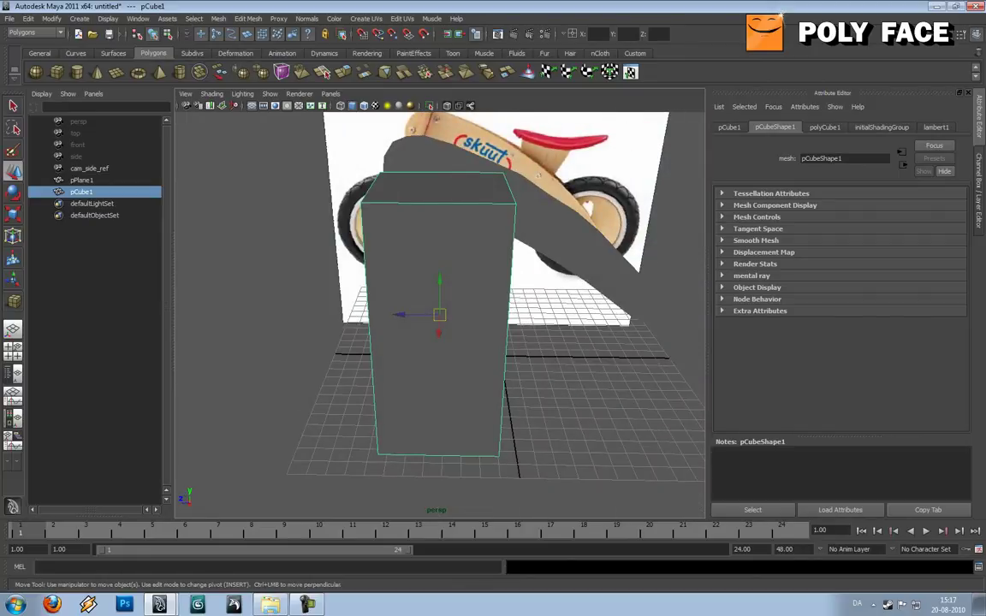
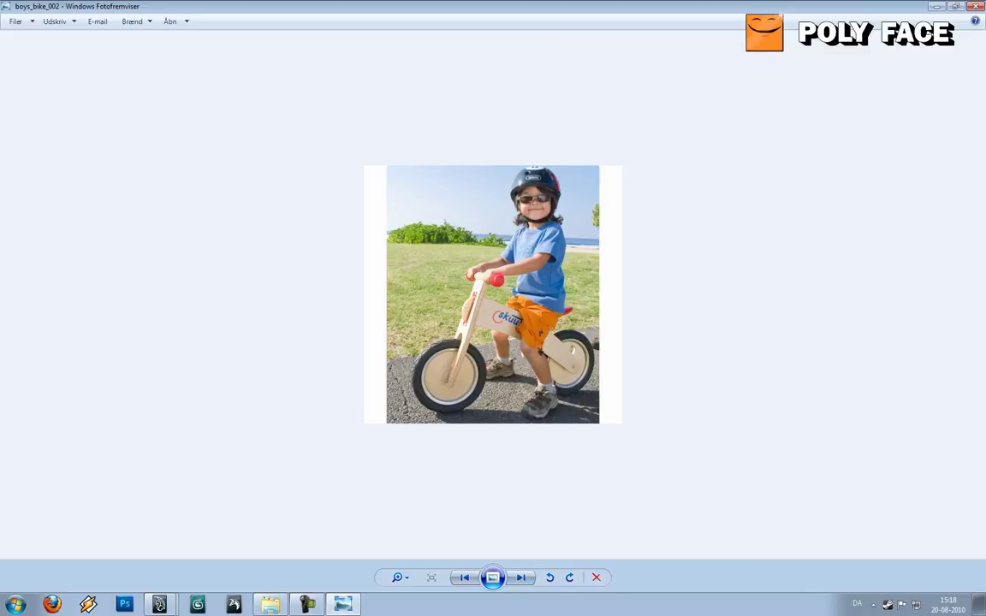
Step: Browse the boys_bike reference photos in Windows Photo Viewer, comparing the side shot with the angled riding shots
{"action": "key", "text": "Right"}
{"action": "key", "text": "Right"}
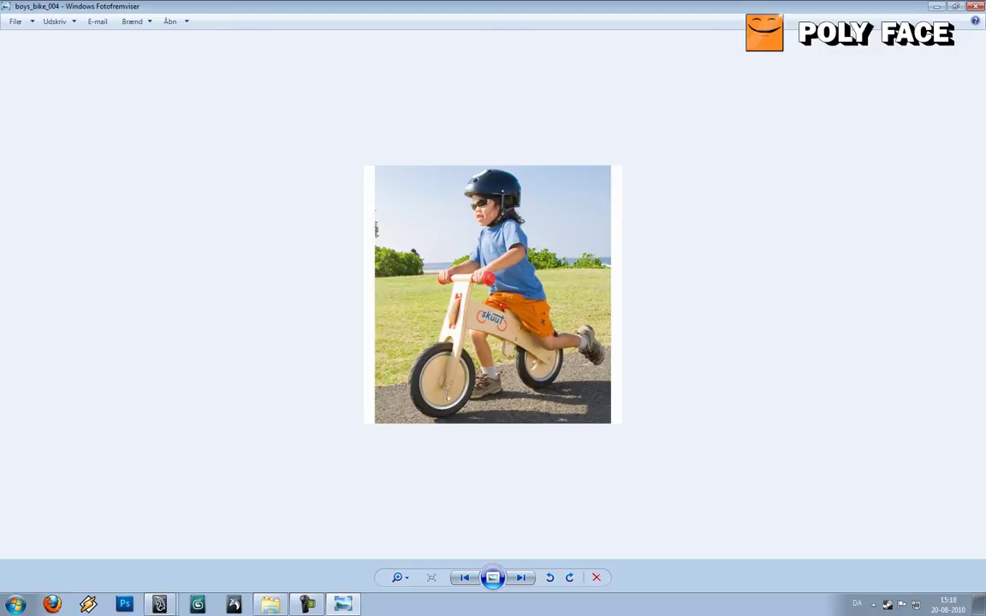
{"action": "key", "text": "Right"}
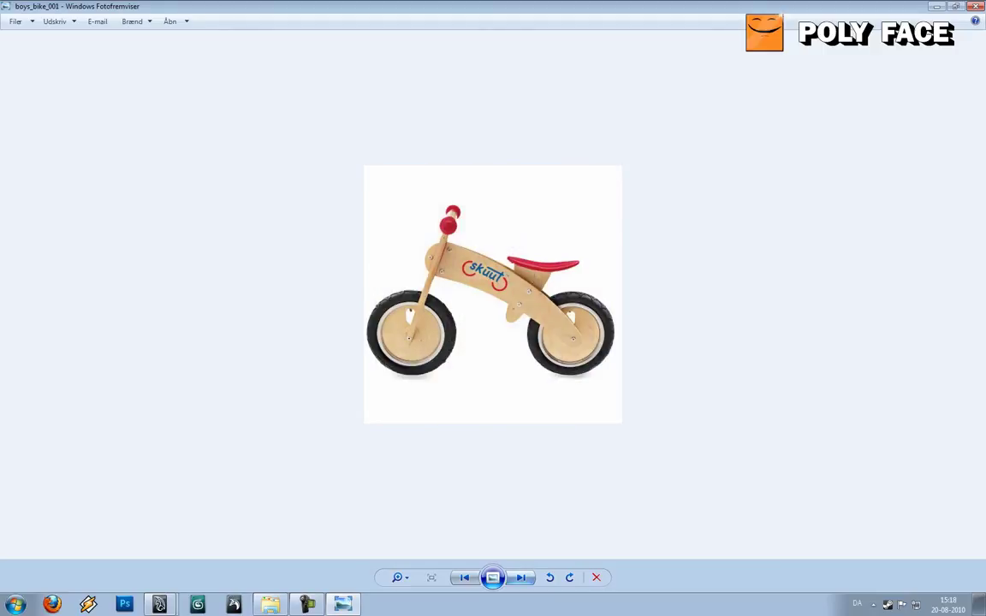
{"action": "key", "text": "Right"}
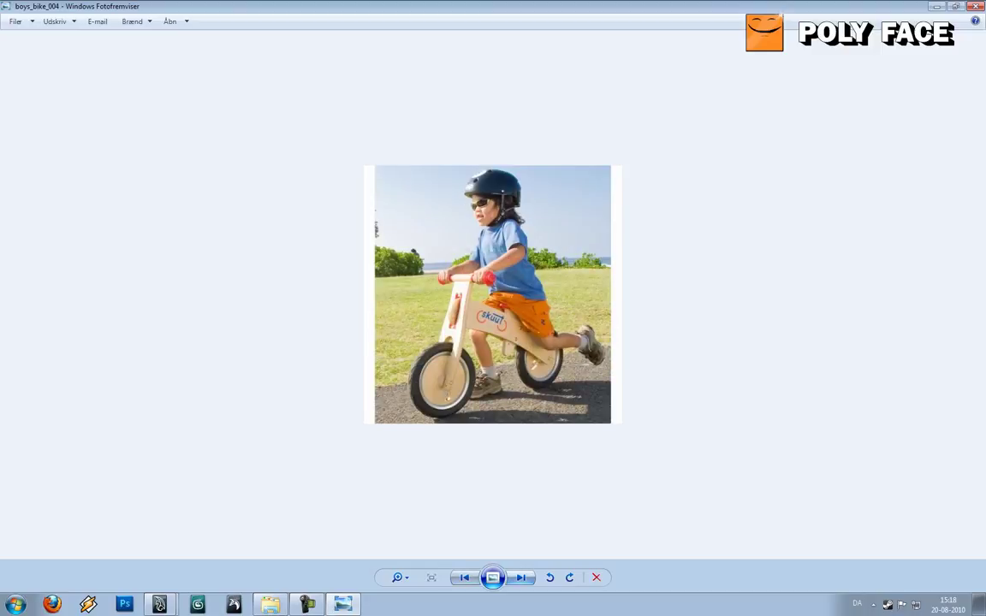
Step: Recheck the side-view bike photo, then switch back to Maya and examine the frame mesh from several angles
{"action": "left_click", "coordinate": [520, 578]}
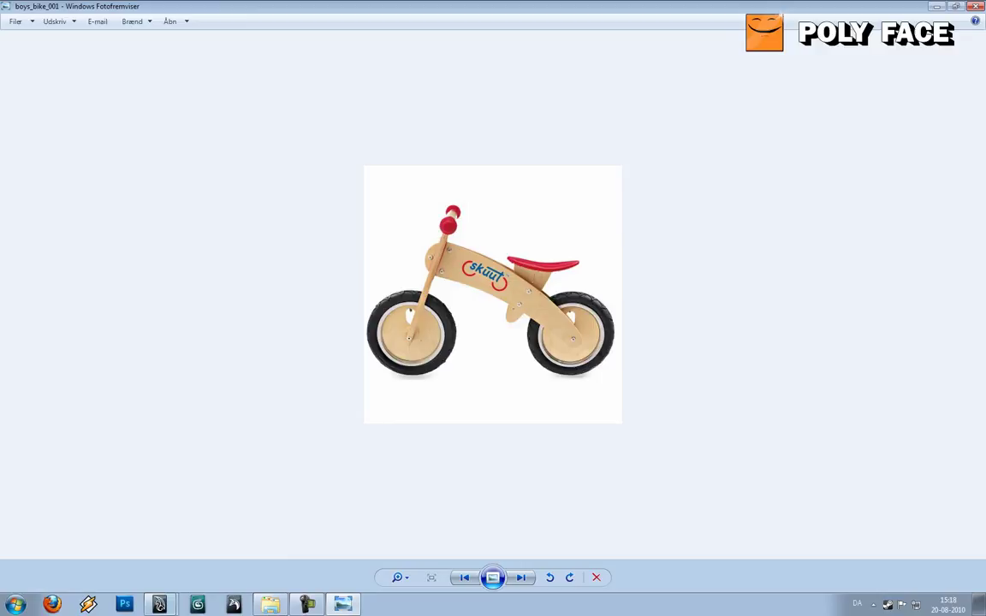
{"action": "mouse_move", "coordinate": [159, 606]}
{"action": "left_click", "coordinate": [158, 578]}
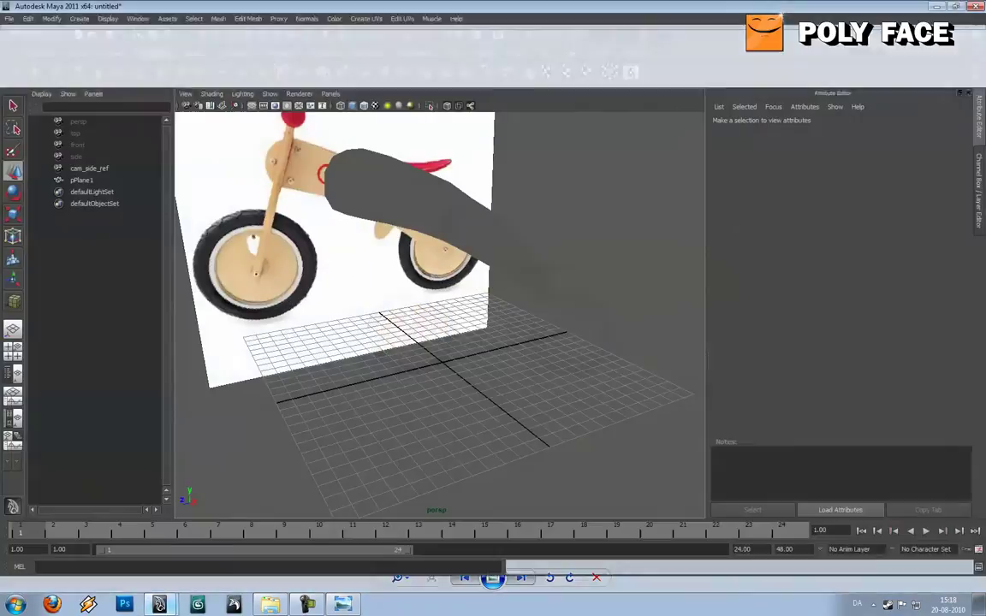
{"action": "left_click_drag", "start_coordinate": [488, 342], "coordinate": [406, 360], "text": "alt"}
{"action": "left_click", "coordinate": [479, 195]}
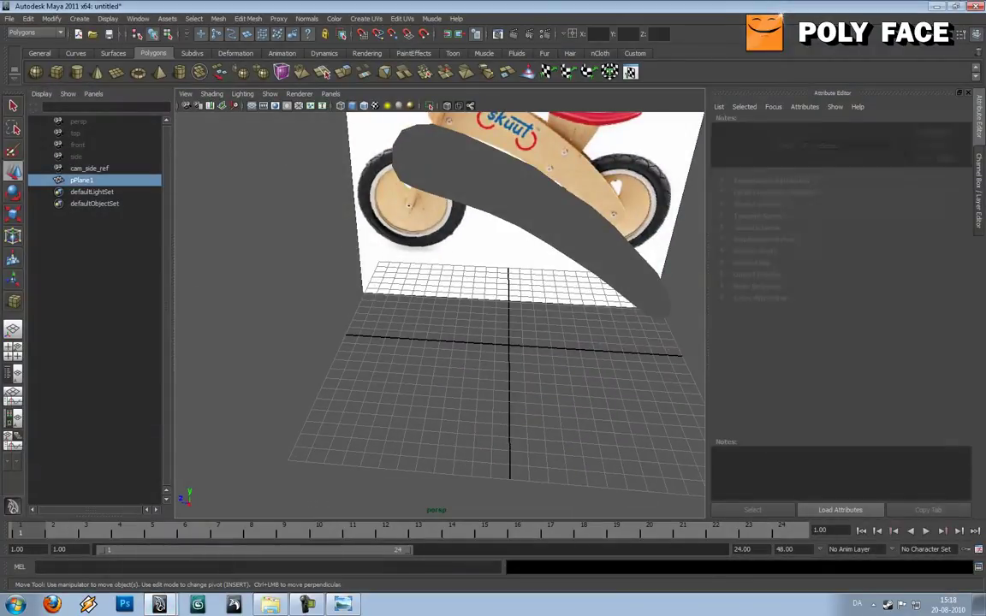
{"action": "middle_click_drag", "start_coordinate": [479, 195], "coordinate": [417, 239], "text": "alt"}
{"action": "right_click_drag", "start_coordinate": [417, 240], "coordinate": [450, 241], "text": "alt"}
{"action": "left_click_drag", "start_coordinate": [451, 241], "coordinate": [479, 250], "text": "alt"}
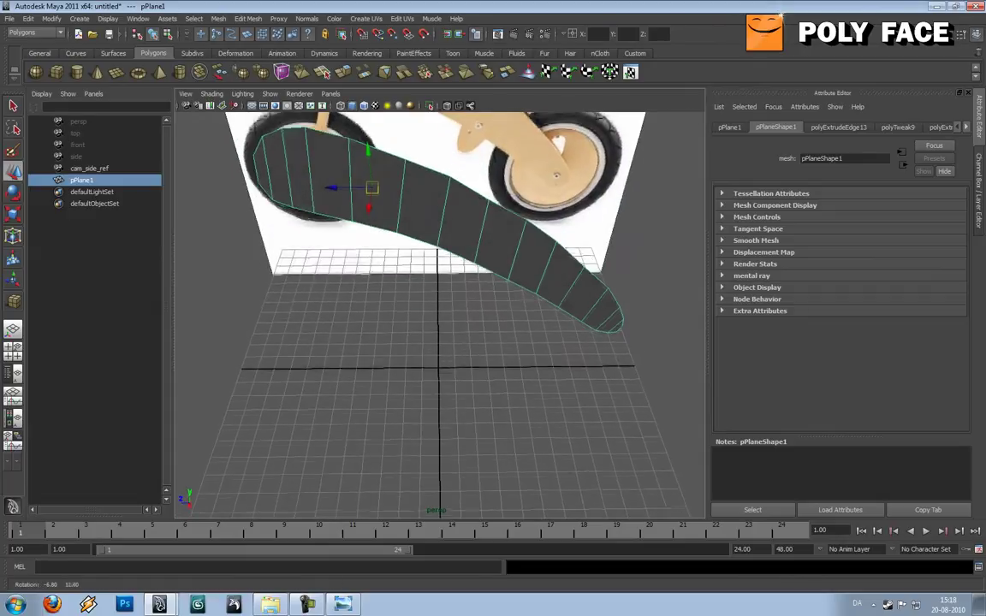
{"action": "right_click_drag", "start_coordinate": [479, 250], "coordinate": [403, 247], "text": "alt"}
{"action": "left_click_drag", "start_coordinate": [402, 246], "coordinate": [317, 266], "text": "alt"}
Step: Bend the rear end of the frame mesh sideways by moving its tip vertices with a wide-falloff soft selection
{"action": "right_click_drag", "start_coordinate": [502, 320], "coordinate": [455, 320]}
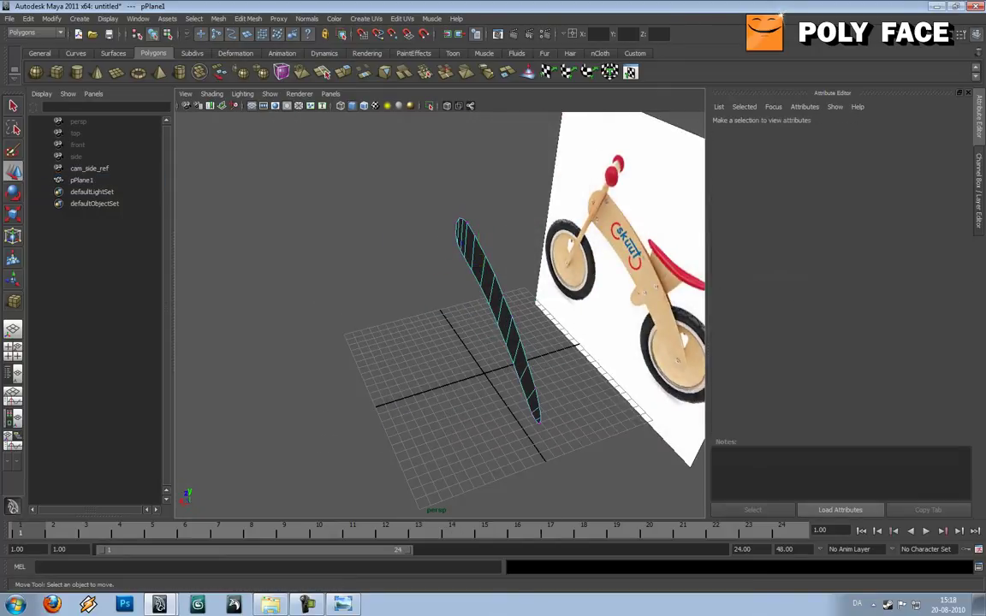
{"action": "left_click", "coordinate": [537, 418]}
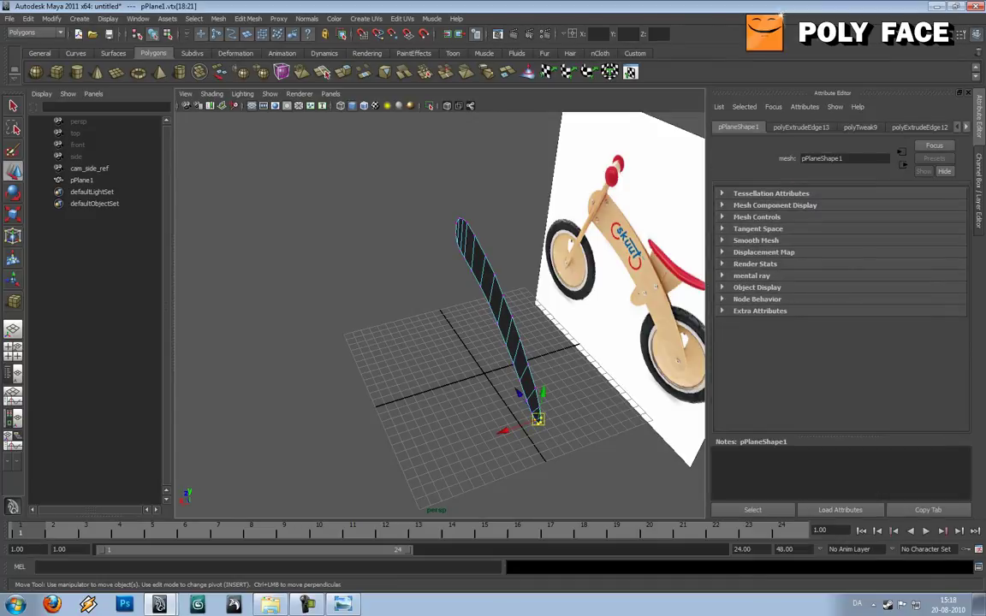
{"action": "key", "text": "b"}
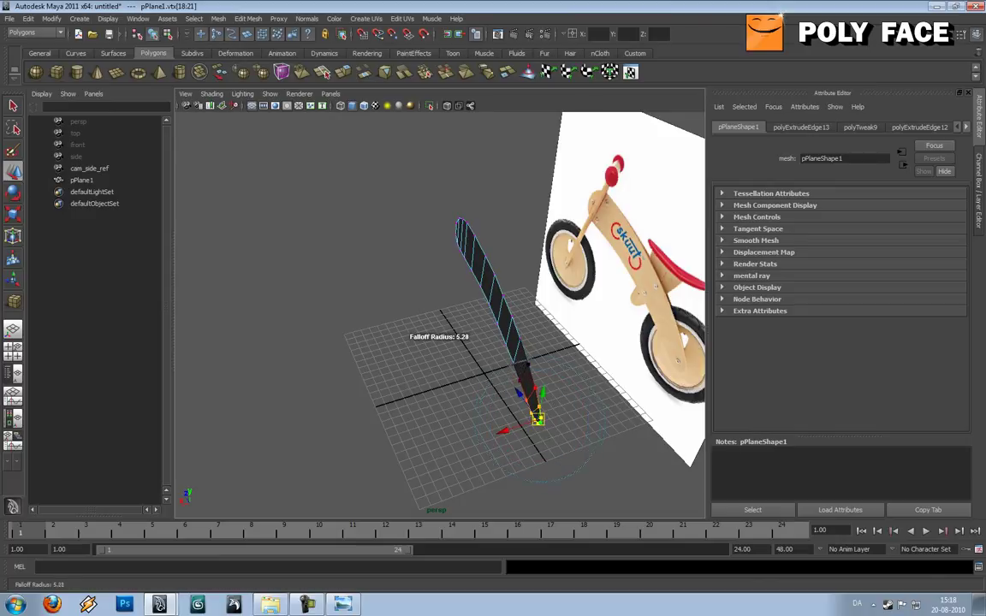
{"action": "key", "text": "b"}
{"action": "mouse_move", "coordinate": [479, 343]}
{"action": "left_mouse_down"}
{"action": "mouse_move", "coordinate": [533, 343]}
{"action": "mouse_move", "coordinate": [437, 342]}
{"action": "mouse_move", "coordinate": [539, 342]}
{"action": "mouse_move", "coordinate": [407, 342]}
{"action": "mouse_move", "coordinate": [544, 342]}
{"action": "mouse_move", "coordinate": [429, 343]}
{"action": "mouse_move", "coordinate": [544, 342]}
{"action": "mouse_move", "coordinate": [505, 343]}
{"action": "left_mouse_up"}
{"action": "left_click_drag", "start_coordinate": [440, 342], "coordinate": [590, 257], "text": "alt"}
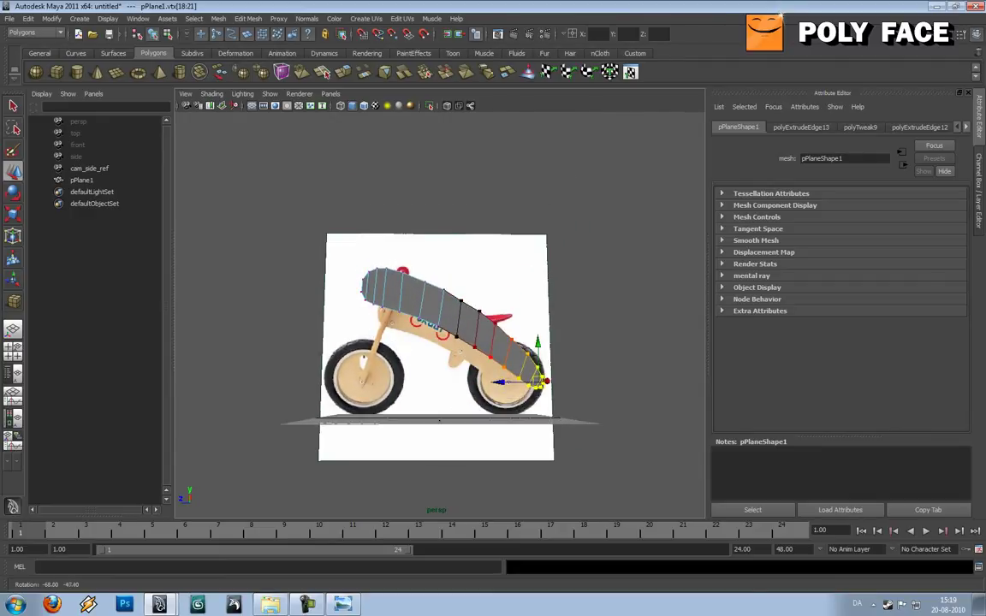
{"action": "left_click_drag", "start_coordinate": [368, 310], "coordinate": [257, 301], "text": "alt"}
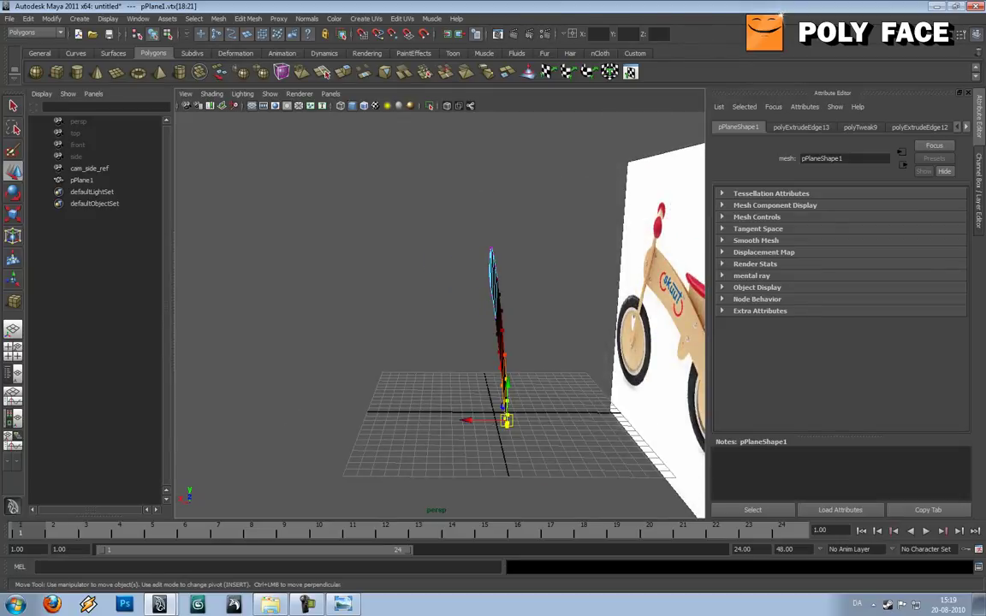
{"action": "left_click_drag", "start_coordinate": [506, 421], "coordinate": [491, 419]}
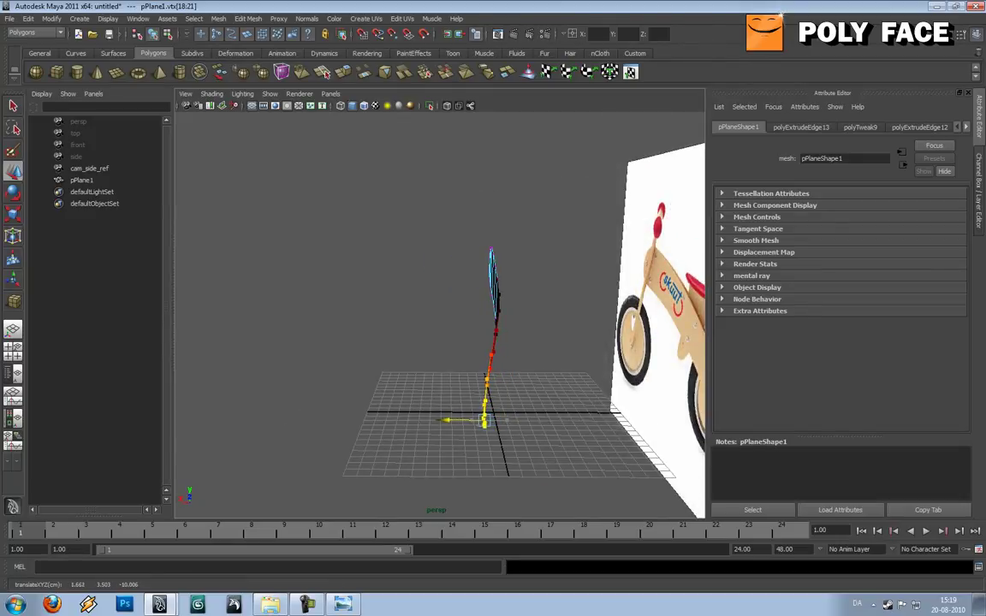
Step: Adjust the frame's bend by moving its middle vertices sideways with soft selection
{"action": "left_click_drag", "start_coordinate": [445, 418], "coordinate": [438, 481], "text": "alt"}
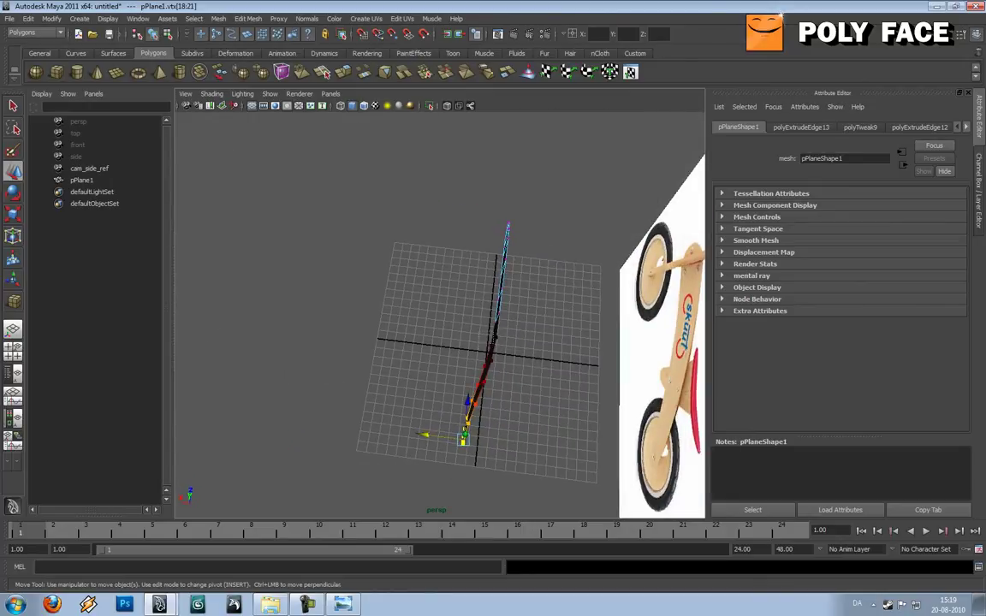
{"action": "left_click_drag", "start_coordinate": [433, 428], "coordinate": [419, 428], "text": "alt"}
{"action": "left_click_drag", "start_coordinate": [492, 342], "coordinate": [586, 250]}
{"action": "right_click_drag", "start_coordinate": [438, 308], "coordinate": [476, 278]}
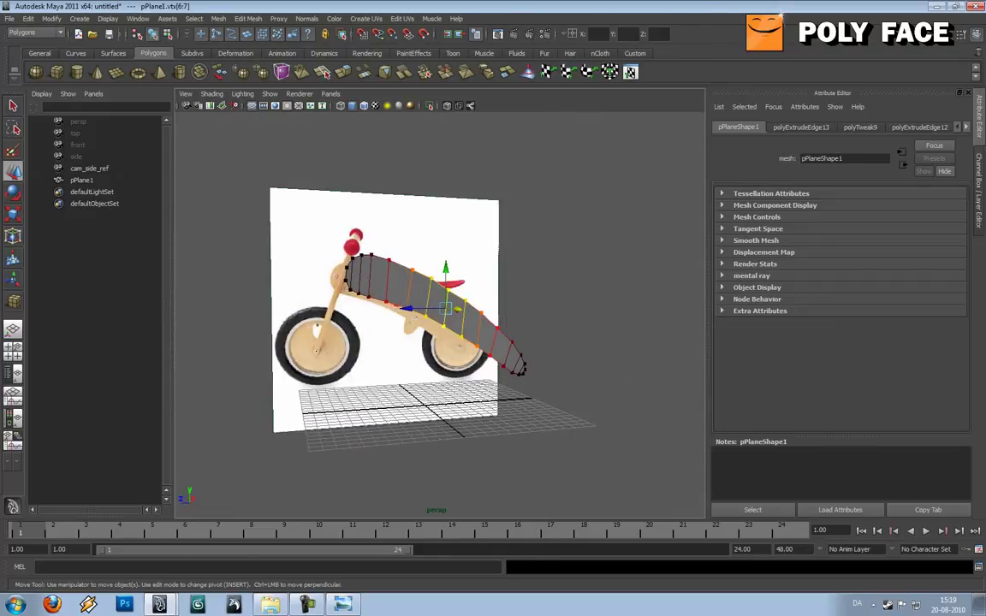
{"action": "left_click", "coordinate": [548, 261]}
{"action": "left_click_drag", "start_coordinate": [539, 270], "coordinate": [359, 356], "text": "alt"}
Step: Extrude the frame mesh's border edges with a local Z translation of about -0.49 to form its side walls
{"action": "left_click", "coordinate": [497, 321]}
{"action": "key", "text": "1"}
{"action": "left_click_drag", "start_coordinate": [496, 321], "coordinate": [622, 258], "text": "alt"}
{"action": "scroll", "coordinate": [633, 310], "scroll_direction": "up", "scroll_amount": 5}
{"action": "right_click_drag", "start_coordinate": [421, 254], "coordinate": [437, 227]}
{"action": "left_click_drag", "start_coordinate": [208, 142], "coordinate": [625, 423]}
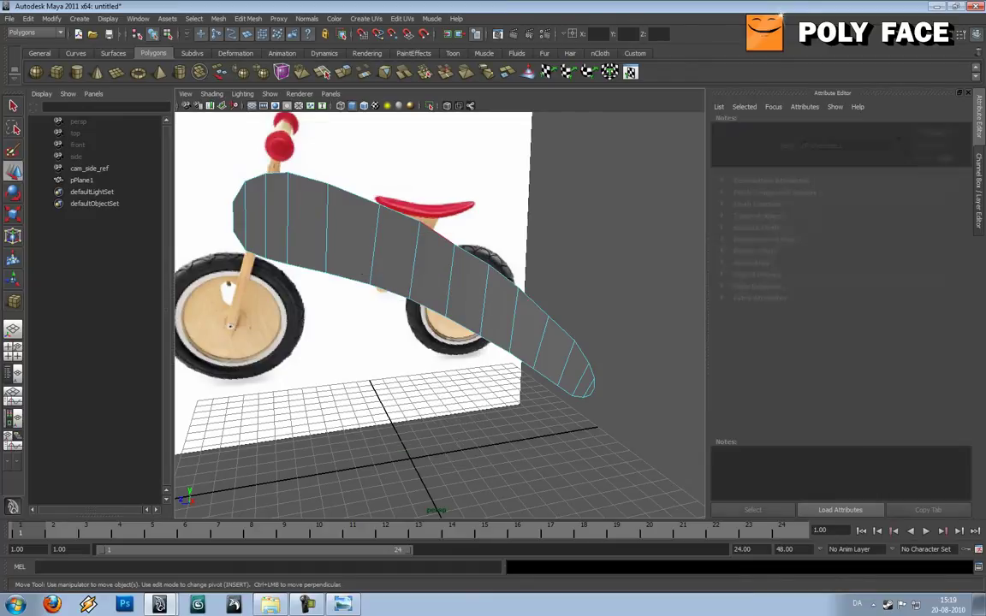
{"action": "left_click_drag", "start_coordinate": [463, 326], "coordinate": [505, 327], "text": "alt"}
{"action": "left_click_drag", "start_coordinate": [380, 311], "coordinate": [407, 313], "text": "alt"}
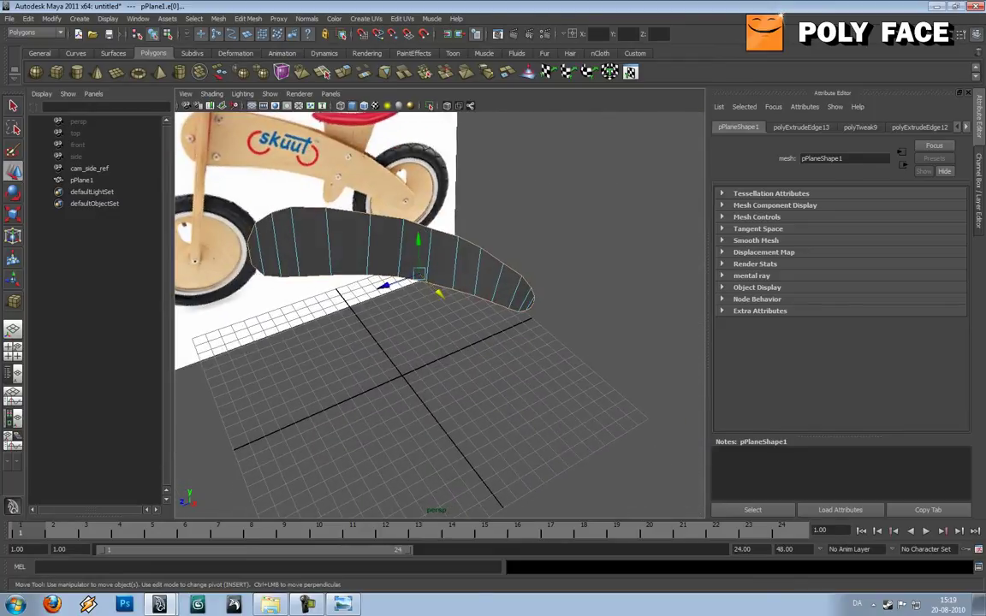
{"action": "left_click", "coordinate": [219, 19]}
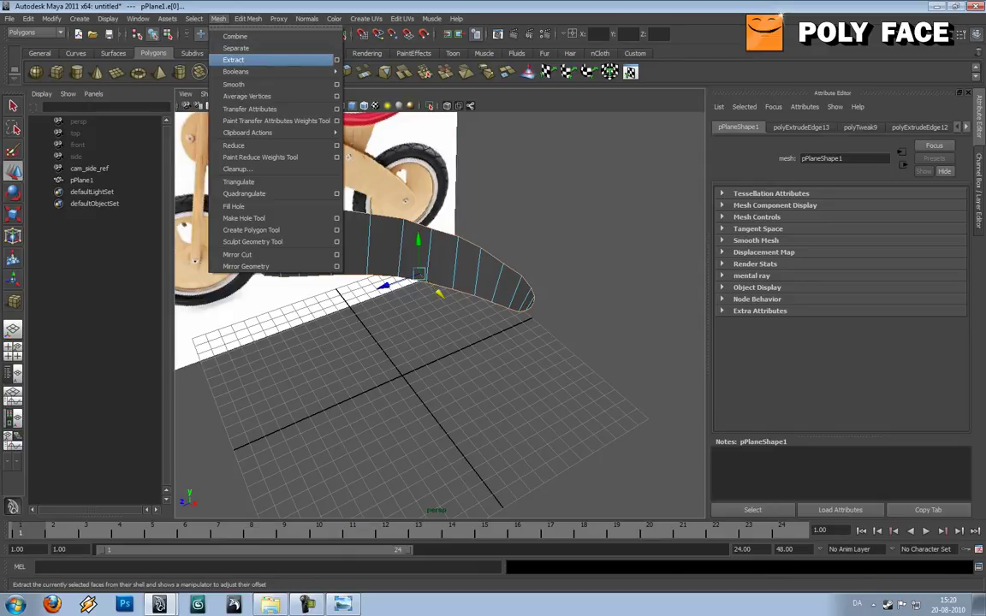
{"action": "left_click", "coordinate": [257, 48]}
{"action": "left_click_drag", "start_coordinate": [360, 330], "coordinate": [501, 315], "text": "alt"}
{"action": "left_click_drag", "start_coordinate": [384, 343], "coordinate": [364, 340]}
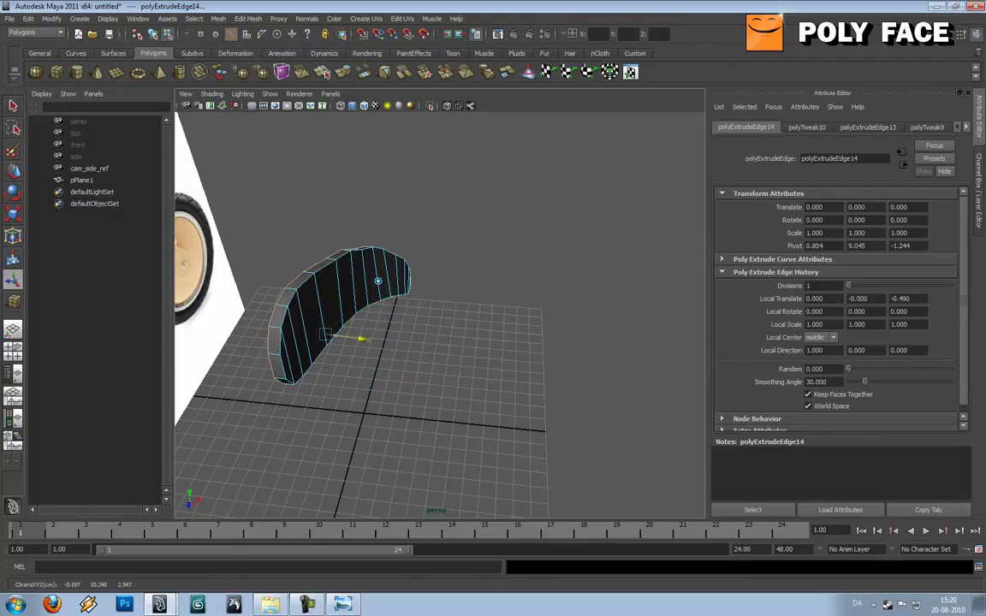
Step: Return to object mode and inspect the extruded frame in smooth preview before restoring the unsmoothed display
{"action": "left_click_drag", "start_coordinate": [445, 321], "coordinate": [321, 308], "text": "alt"}
{"action": "key", "text": "F8"}
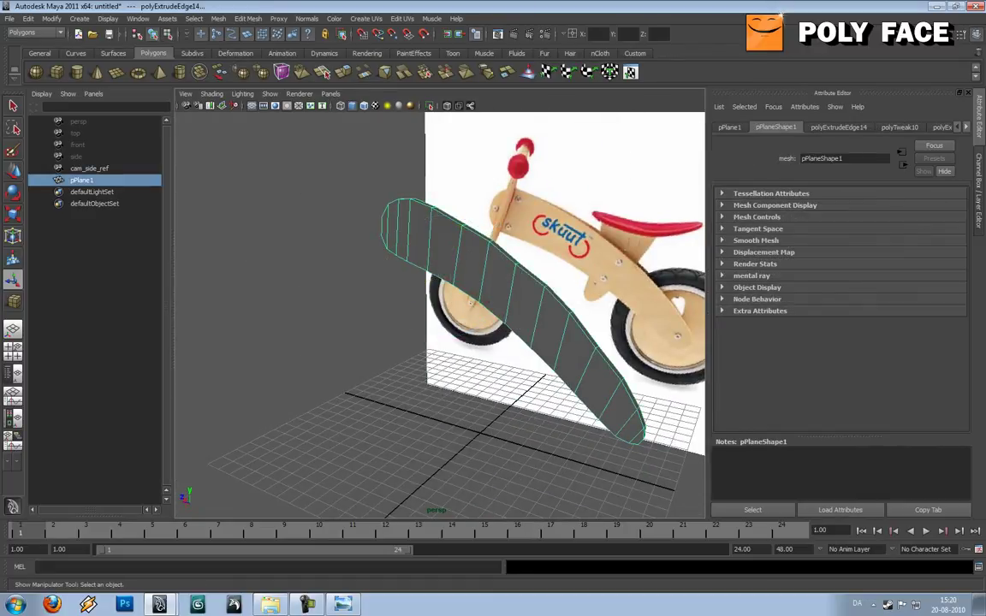
{"action": "key", "text": "3"}
{"action": "left_click", "coordinate": [329, 295]}
{"action": "left_click_drag", "start_coordinate": [329, 295], "coordinate": [415, 278], "text": "alt"}
{"action": "scroll", "coordinate": [450, 294], "scroll_direction": "down", "scroll_amount": 2}
{"action": "left_click", "coordinate": [419, 257]}
{"action": "key", "text": "1"}
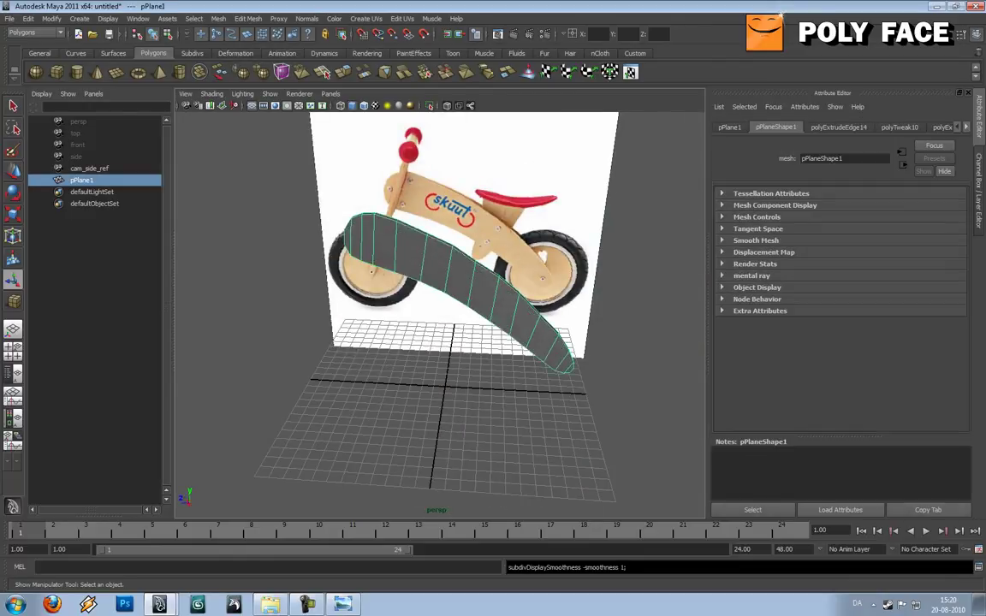
Step: Insert an edge loop around the frame's side walls, close to the rim of its flat face
{"action": "scroll", "coordinate": [419, 257], "scroll_direction": "up", "scroll_amount": 5}
{"action": "left_click_drag", "start_coordinate": [342, 283], "coordinate": [398, 330], "text": "alt"}
{"action": "scroll", "coordinate": [389, 309], "scroll_direction": "up", "scroll_amount": 3}
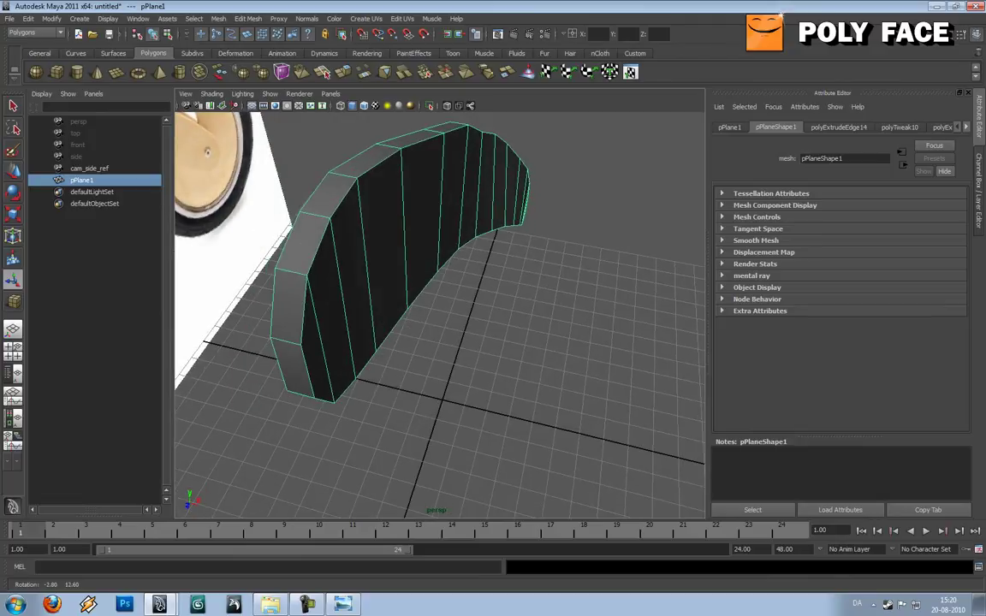
{"action": "left_click_drag", "start_coordinate": [608, 283], "coordinate": [565, 154], "text": "alt"}
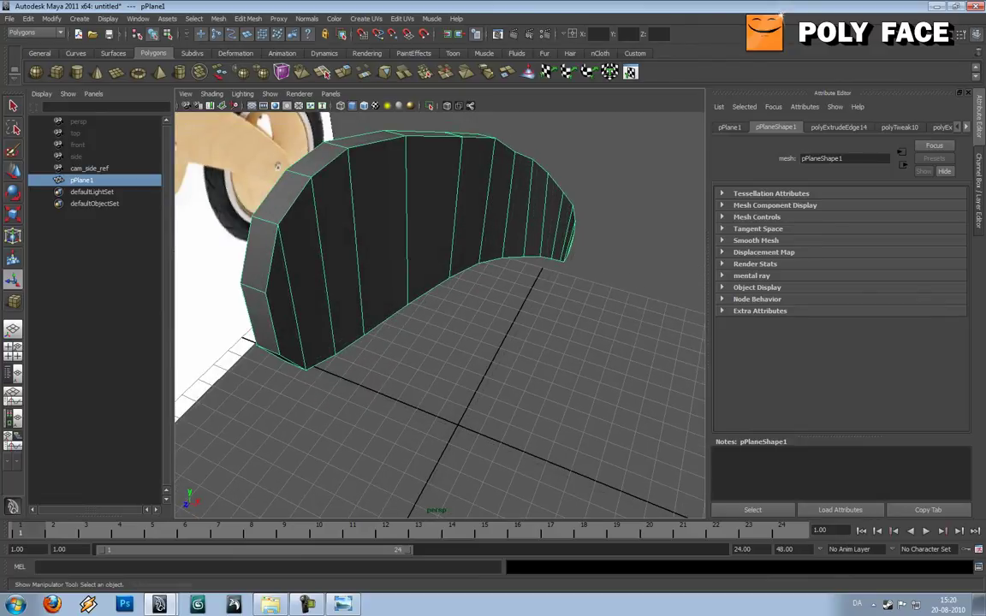
{"action": "left_click_drag", "start_coordinate": [454, 287], "coordinate": [398, 285], "text": "alt"}
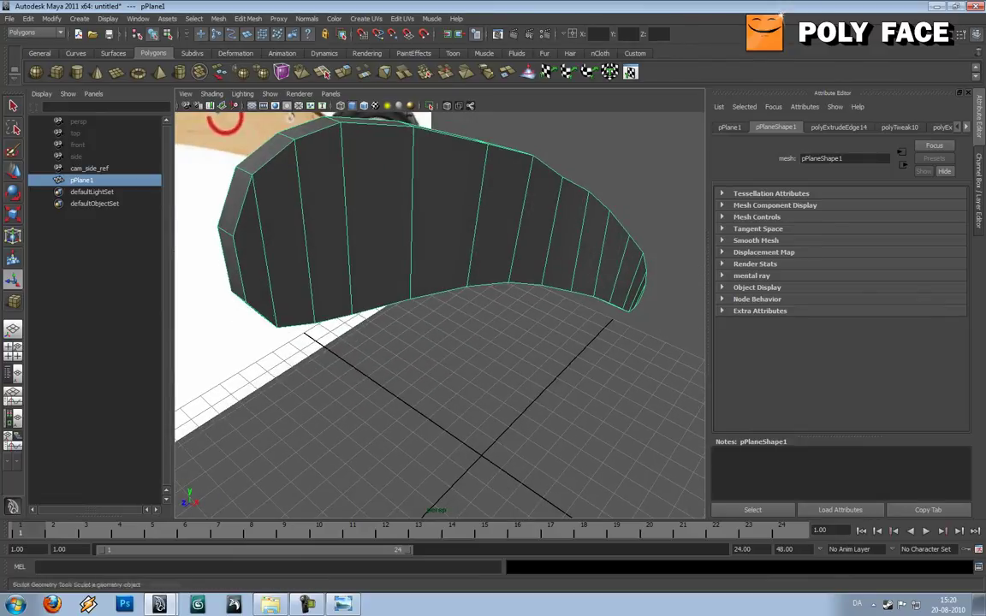
{"action": "left_click", "coordinate": [194, 19]}
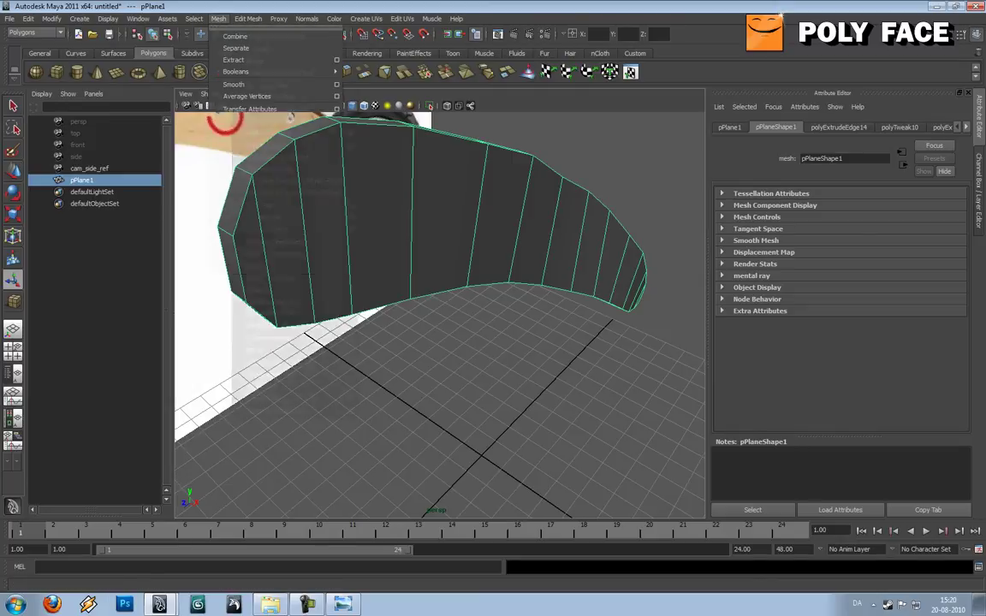
{"action": "mouse_move", "coordinate": [249, 19]}
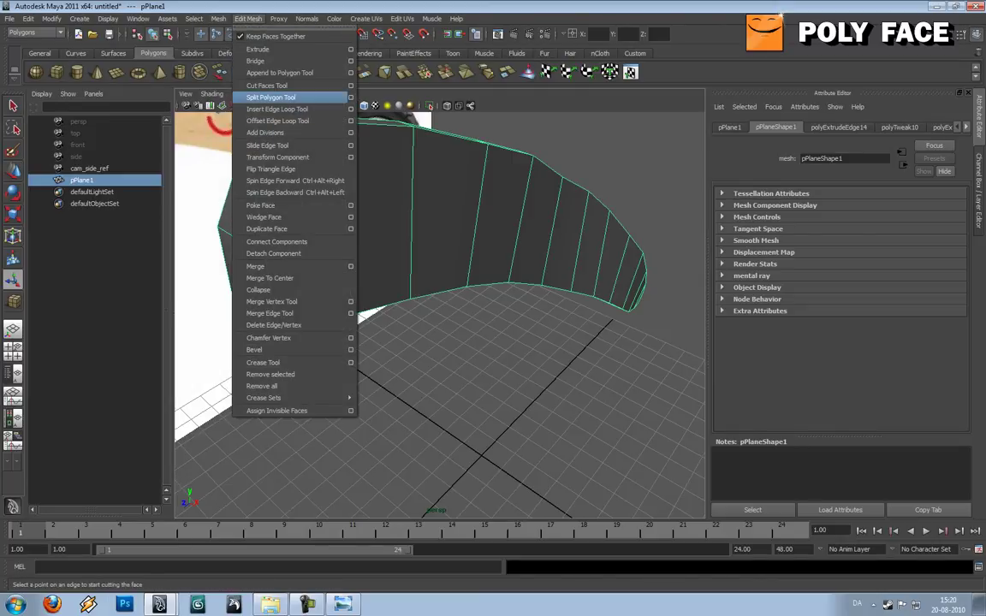
{"action": "left_click", "coordinate": [277, 109]}
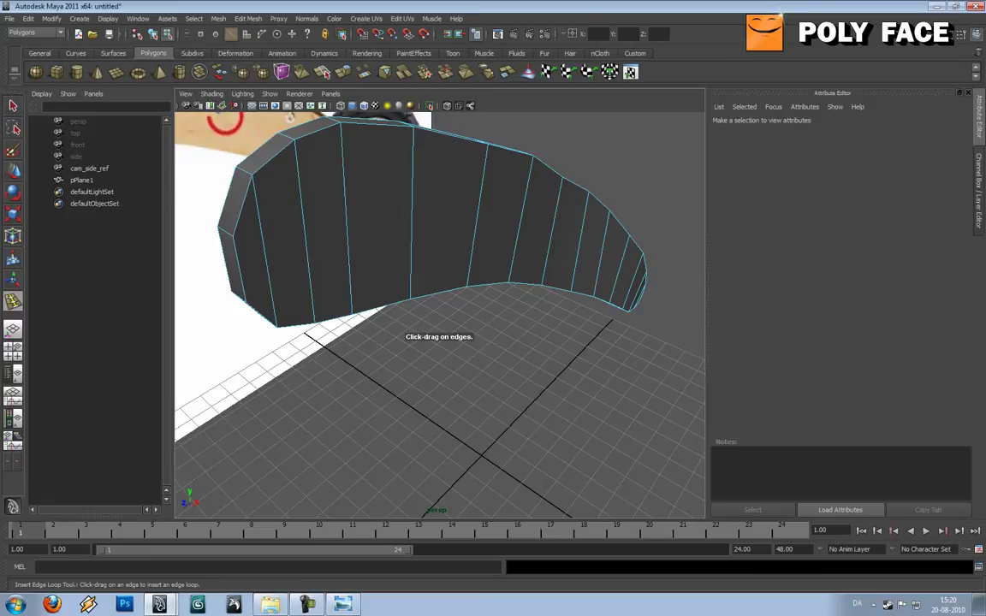
{"action": "left_click_drag", "start_coordinate": [227, 231], "coordinate": [231, 234]}
{"action": "left_click_drag", "start_coordinate": [322, 276], "coordinate": [320, 271]}
{"action": "left_click_drag", "start_coordinate": [232, 235], "coordinate": [226, 231]}
{"action": "left_click_drag", "start_coordinate": [321, 267], "coordinate": [320, 267]}
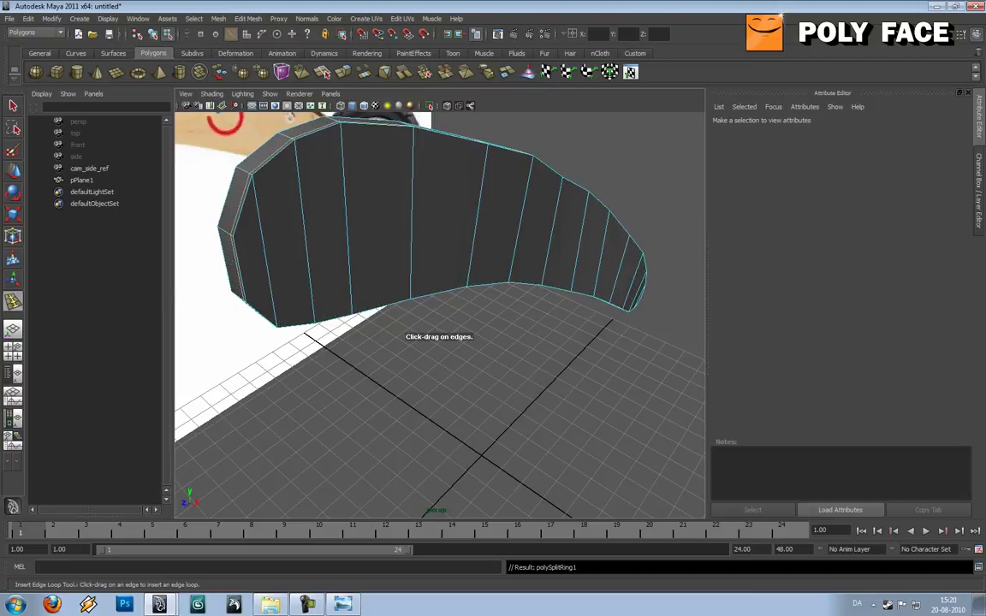
Step: Return to object mode and examine the frame's smoothed shape and rounded rim against the image plane from several angles
{"action": "left_click_drag", "start_coordinate": [480, 299], "coordinate": [396, 293], "text": "alt"}
{"action": "key", "text": "q"}
{"action": "right_click_drag", "start_coordinate": [338, 184], "coordinate": [385, 166]}
{"action": "key", "text": "3"}
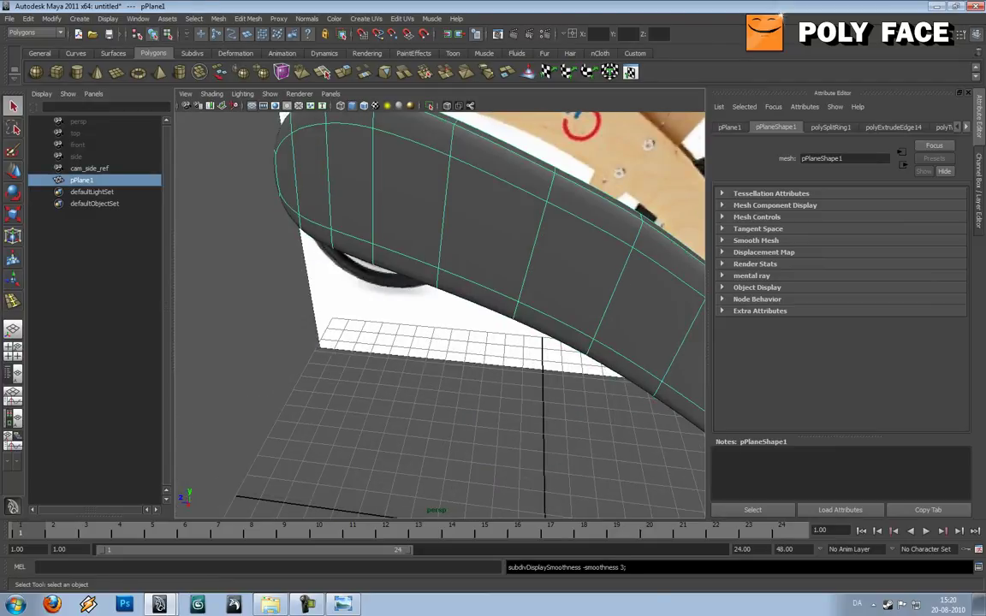
{"action": "left_click", "coordinate": [368, 402]}
{"action": "left_click_drag", "start_coordinate": [368, 343], "coordinate": [454, 342], "text": "alt"}
{"action": "scroll", "coordinate": [437, 334], "scroll_direction": "down", "scroll_amount": 4}
{"action": "mouse_move", "coordinate": [385, 326]}
{"action": "left_mouse_down", "text": "alt"}
{"action": "mouse_move", "coordinate": [496, 343]}
{"action": "mouse_move", "coordinate": [394, 330]}
{"action": "left_mouse_up", "text": "alt"}
{"action": "left_click_drag", "start_coordinate": [462, 325], "coordinate": [346, 236], "text": "alt"}
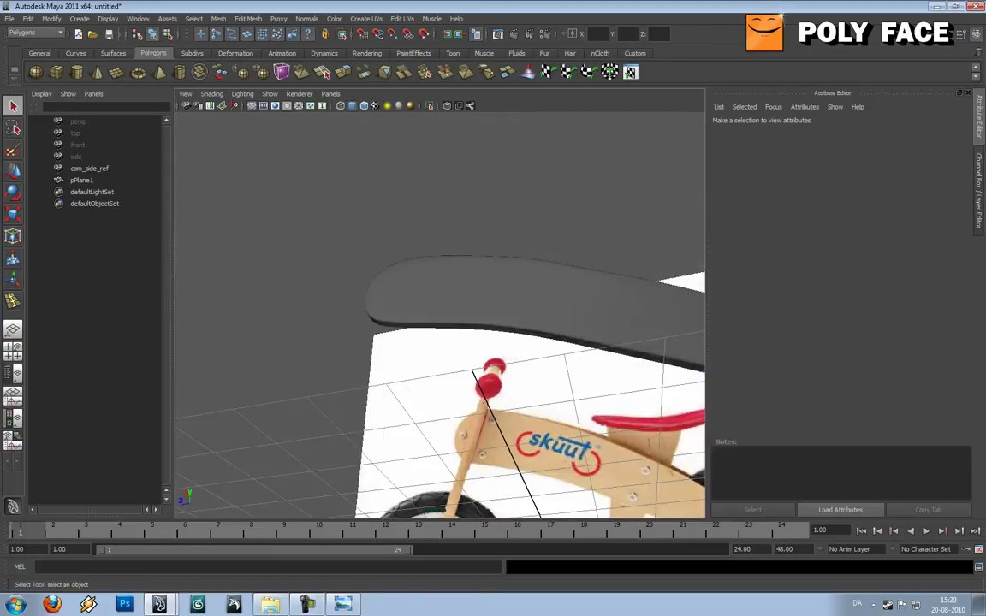
{"action": "scroll", "coordinate": [437, 317], "scroll_direction": "down", "scroll_amount": 5}
{"action": "left_click_drag", "start_coordinate": [496, 300], "coordinate": [398, 364], "text": "alt"}
{"action": "left_click_drag", "start_coordinate": [244, 265], "coordinate": [227, 197], "text": "alt"}
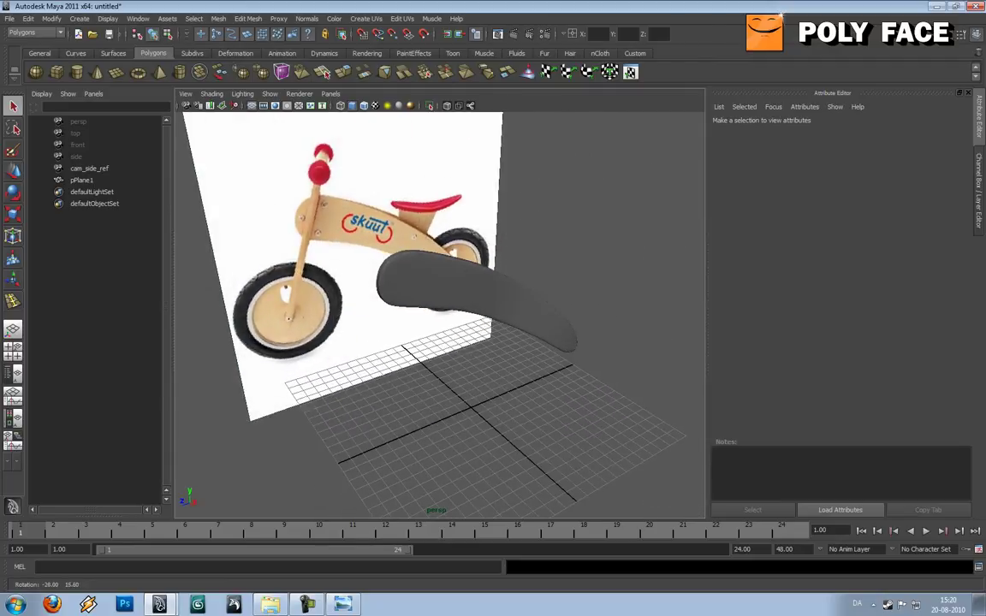
{"action": "left_click", "coordinate": [473, 286]}
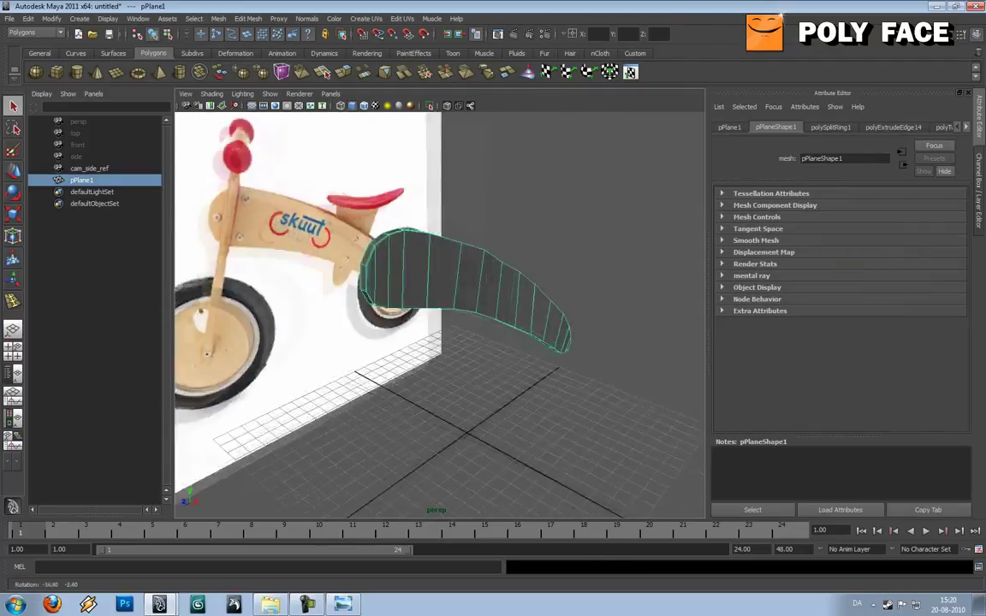